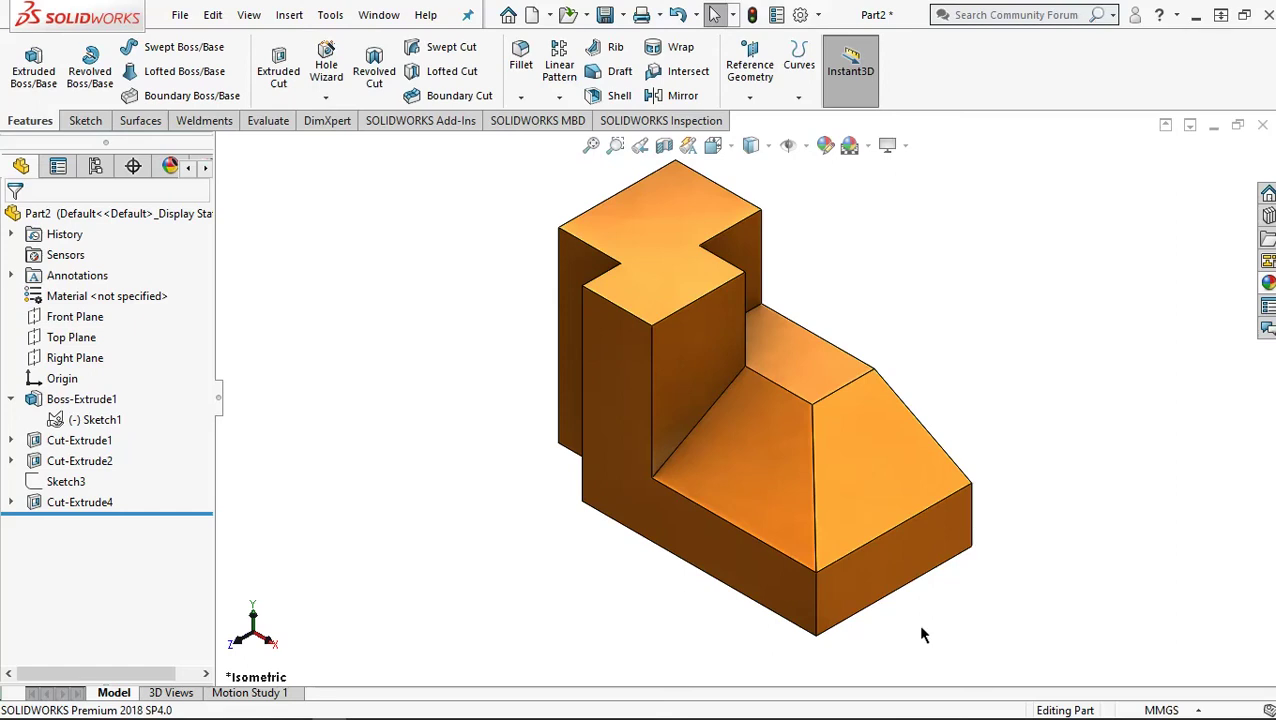
Orbit the finished stepped block to view its back and top, then return to isometric view
mouse_move(978, 616)
middle_down()
mouse_move(622, 681)
mouse_move(383, 476)
mouse_move(379, 603)
middle_up()
click(1057, 448)
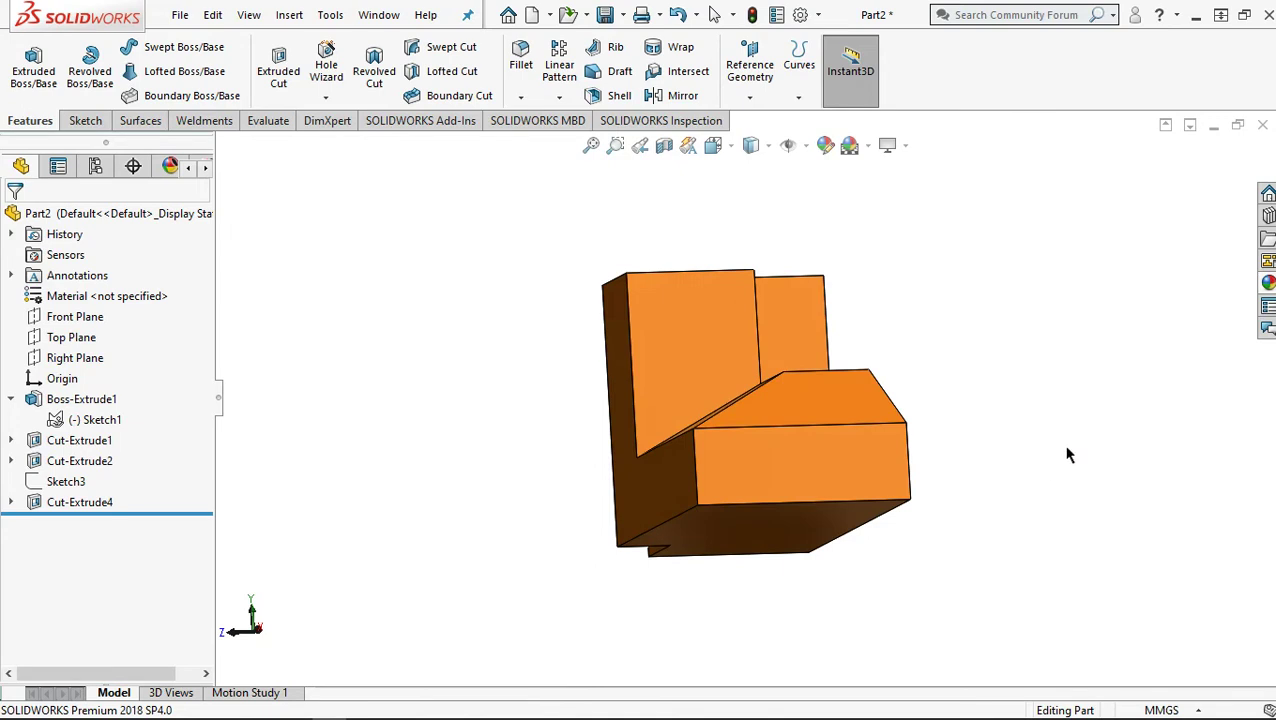
key(ctrl+7)
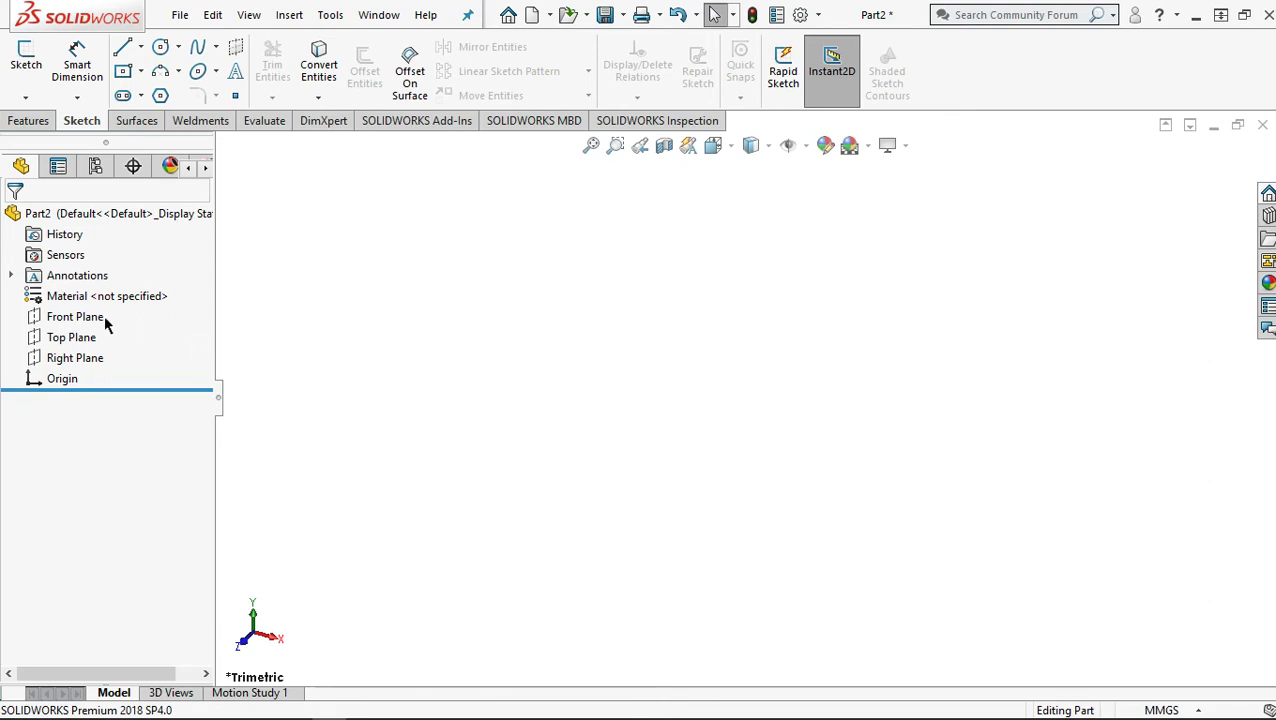
On the Top Plane, viewed normal to it, draw a center rectangle about the origin and begin dimensioning its right edge
click(82, 337)
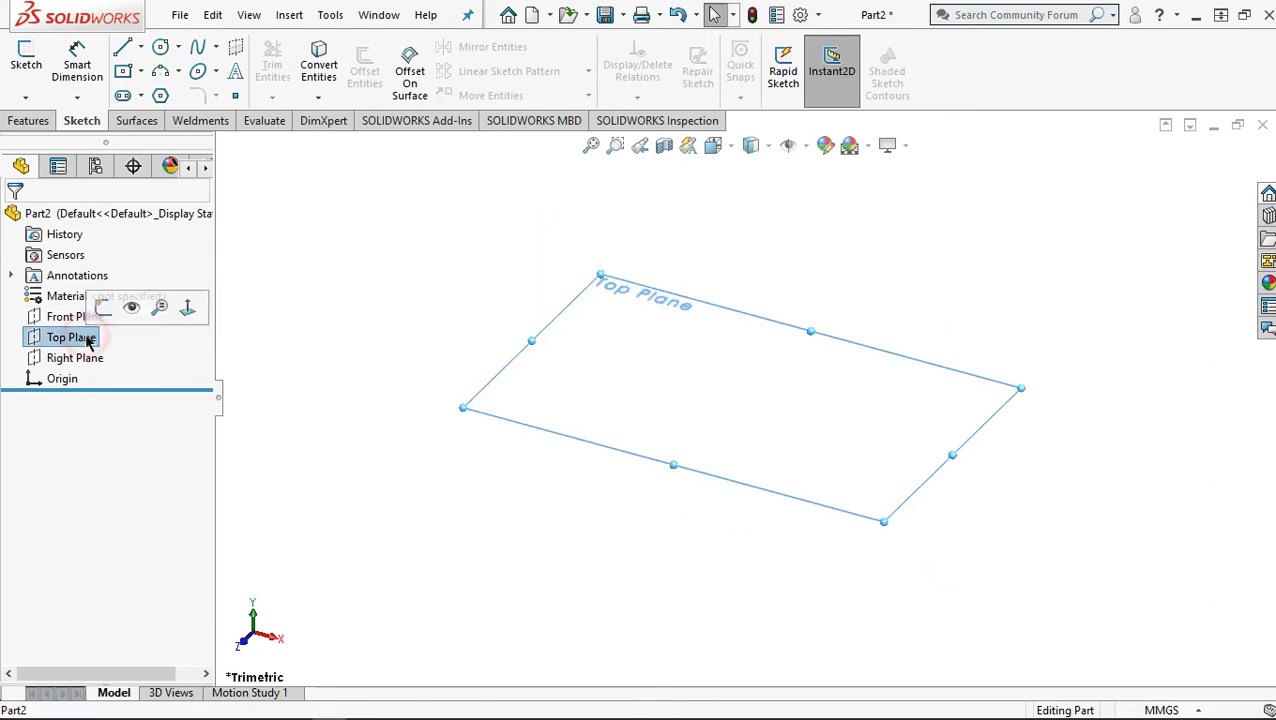
click(187, 307)
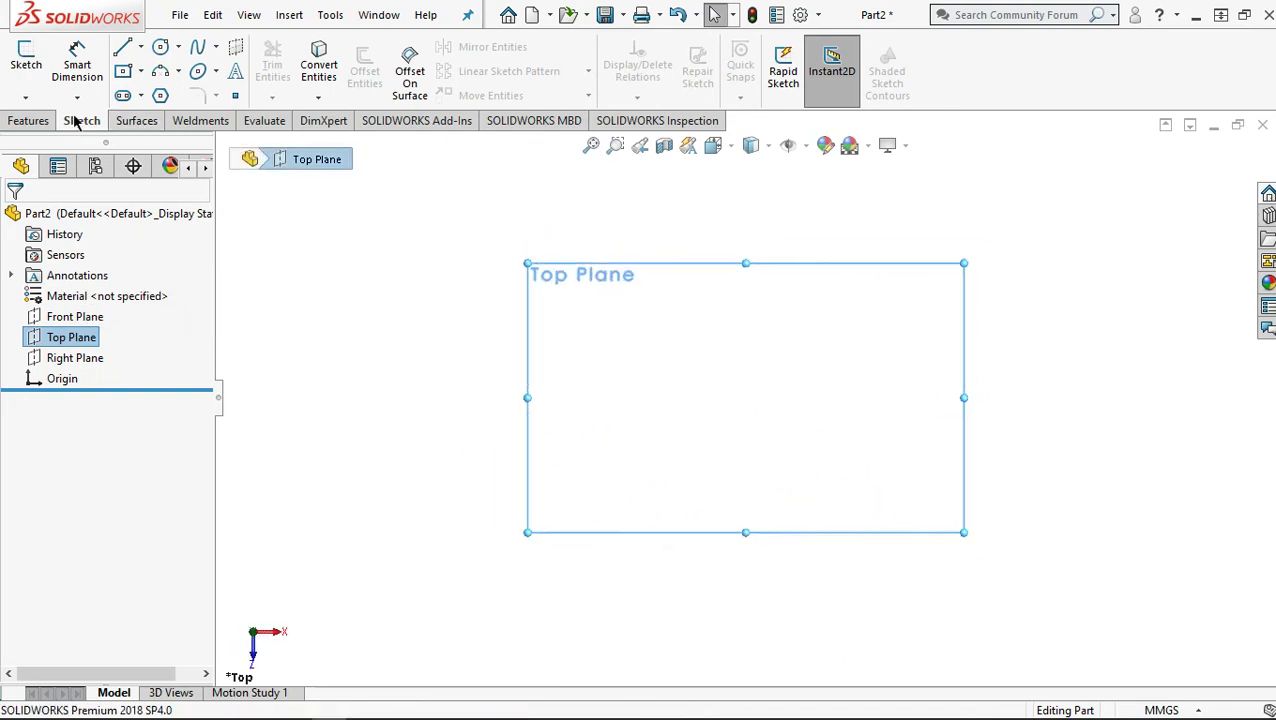
click(126, 73)
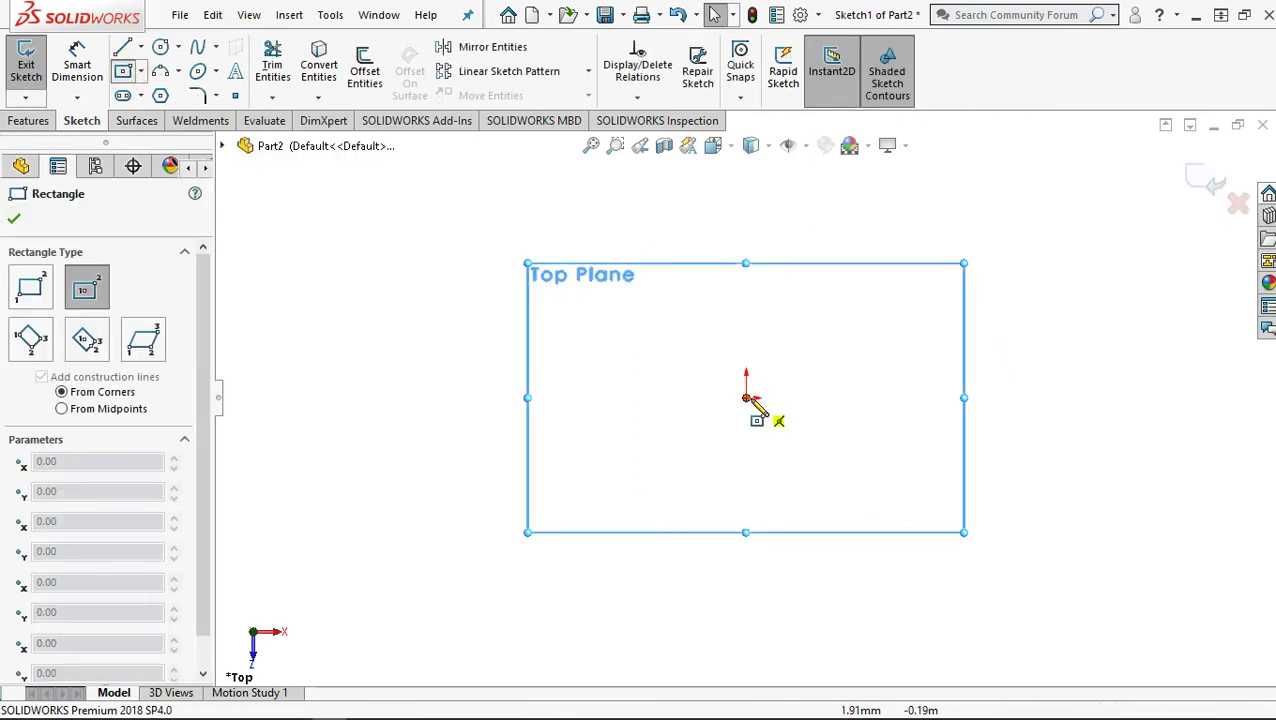
drag(746, 397, 816, 459)
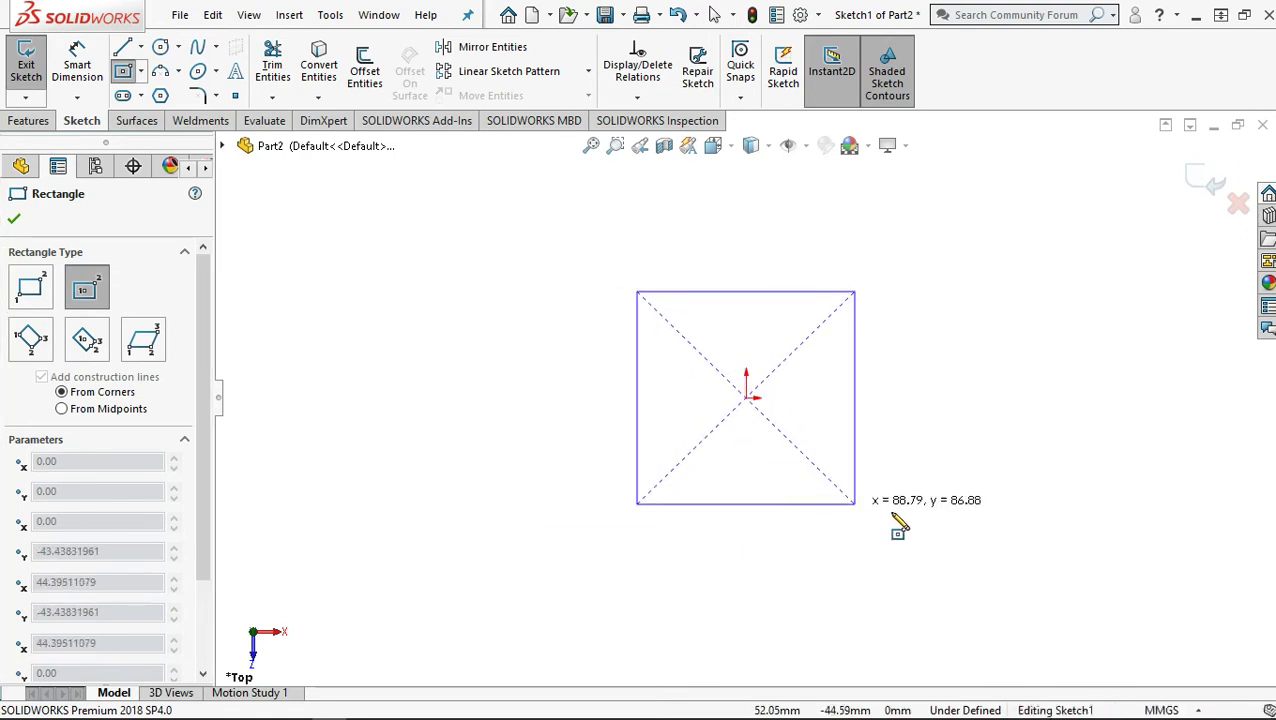
click(935, 517)
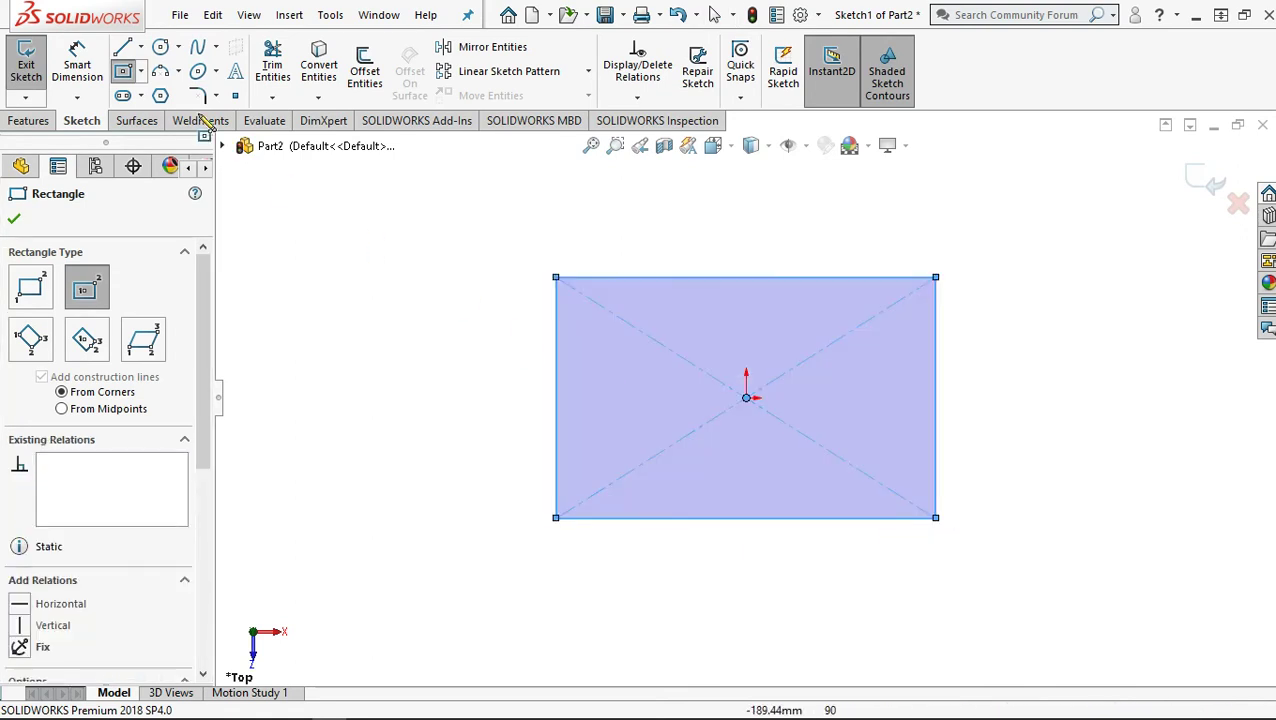
key(Escape)
key(d)
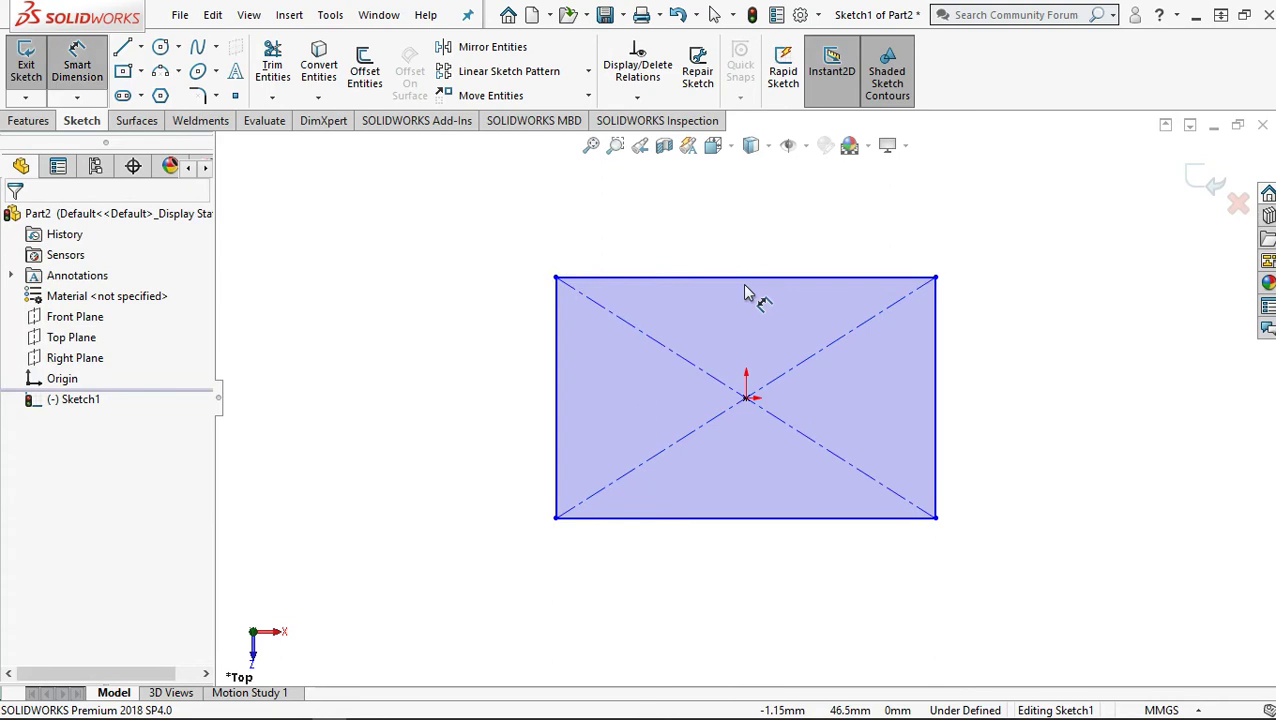
click(938, 378)
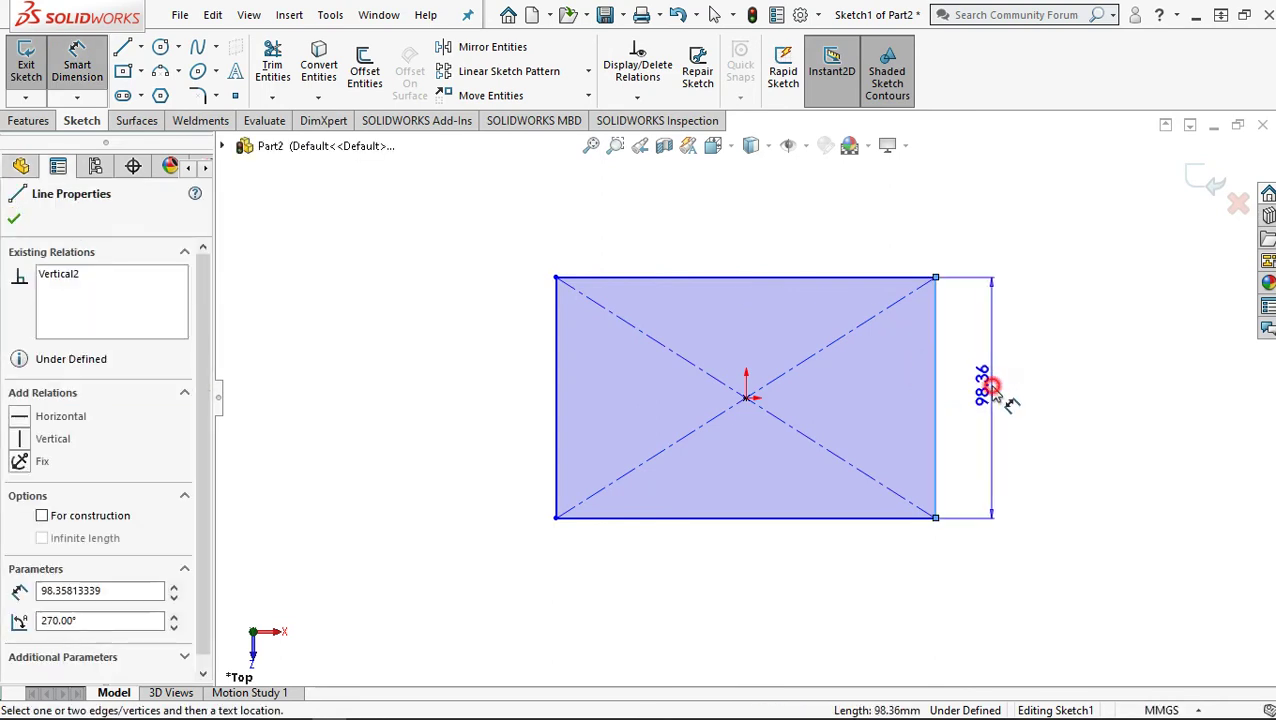
Dimension the rectangle's right edge to 2.50 and its bottom edge to 3.76
click(993, 393)
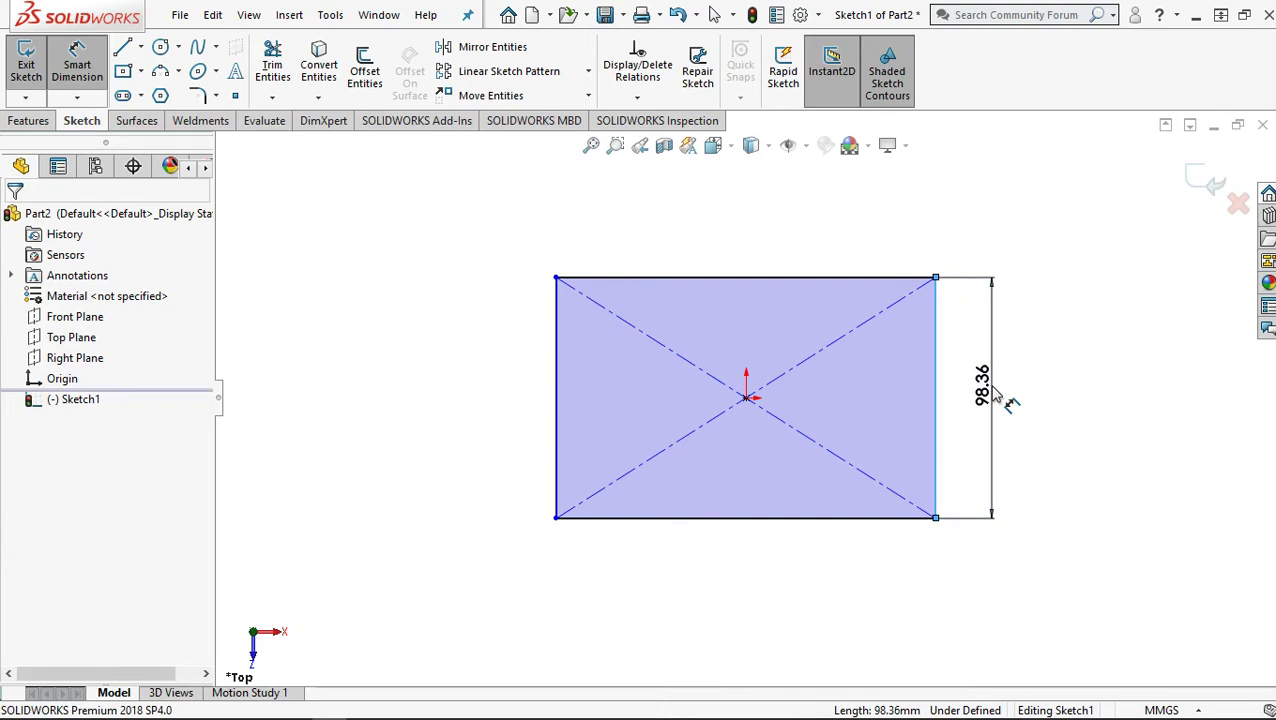
click(1000, 395)
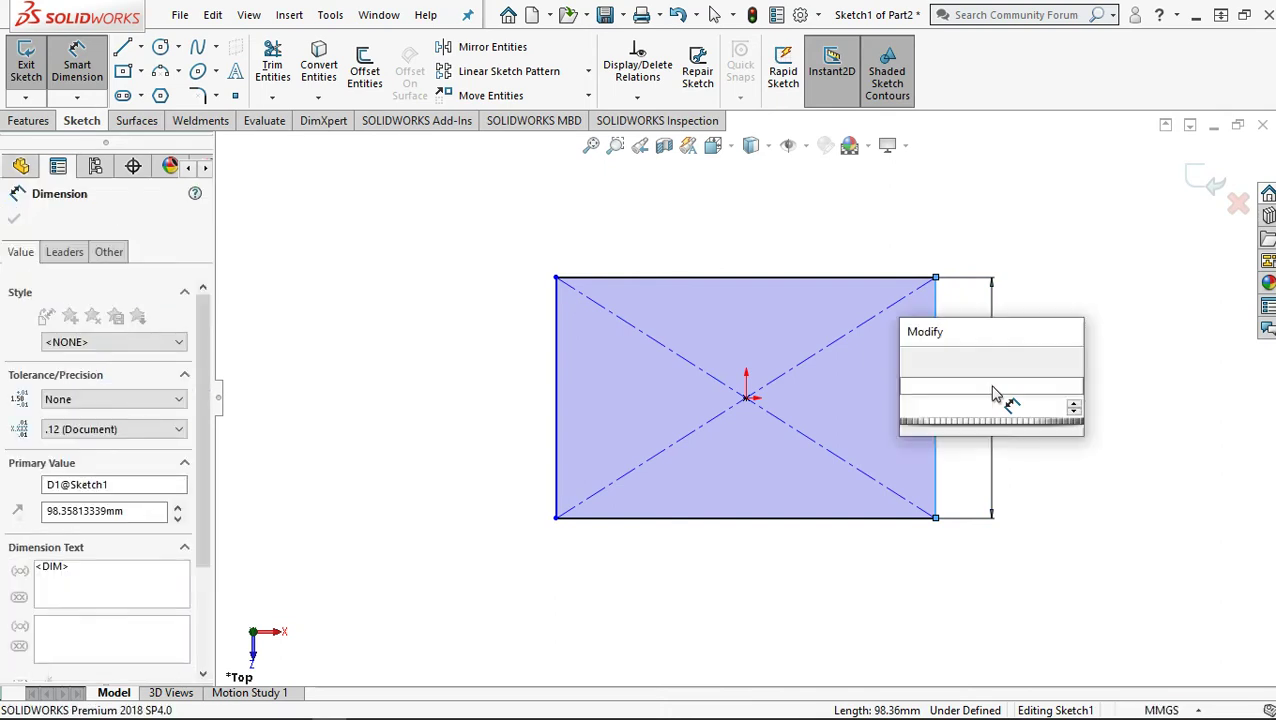
text(2.5)
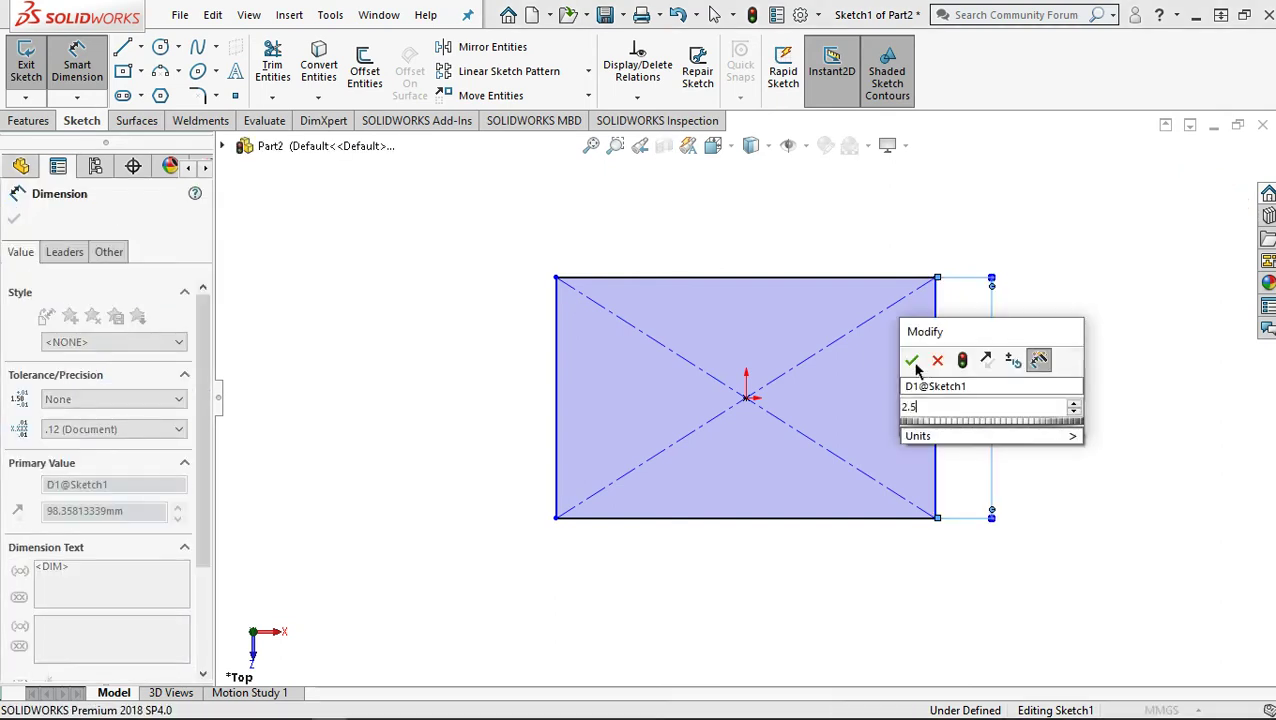
click(909, 360)
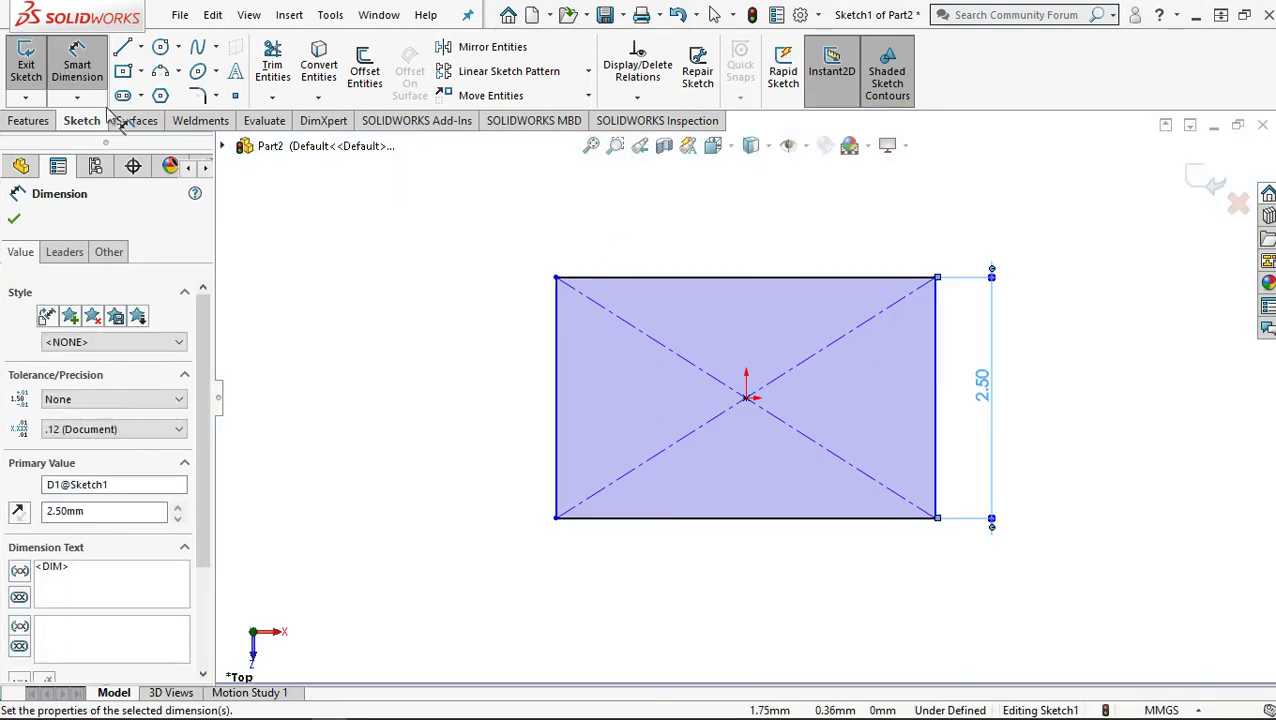
click(800, 518)
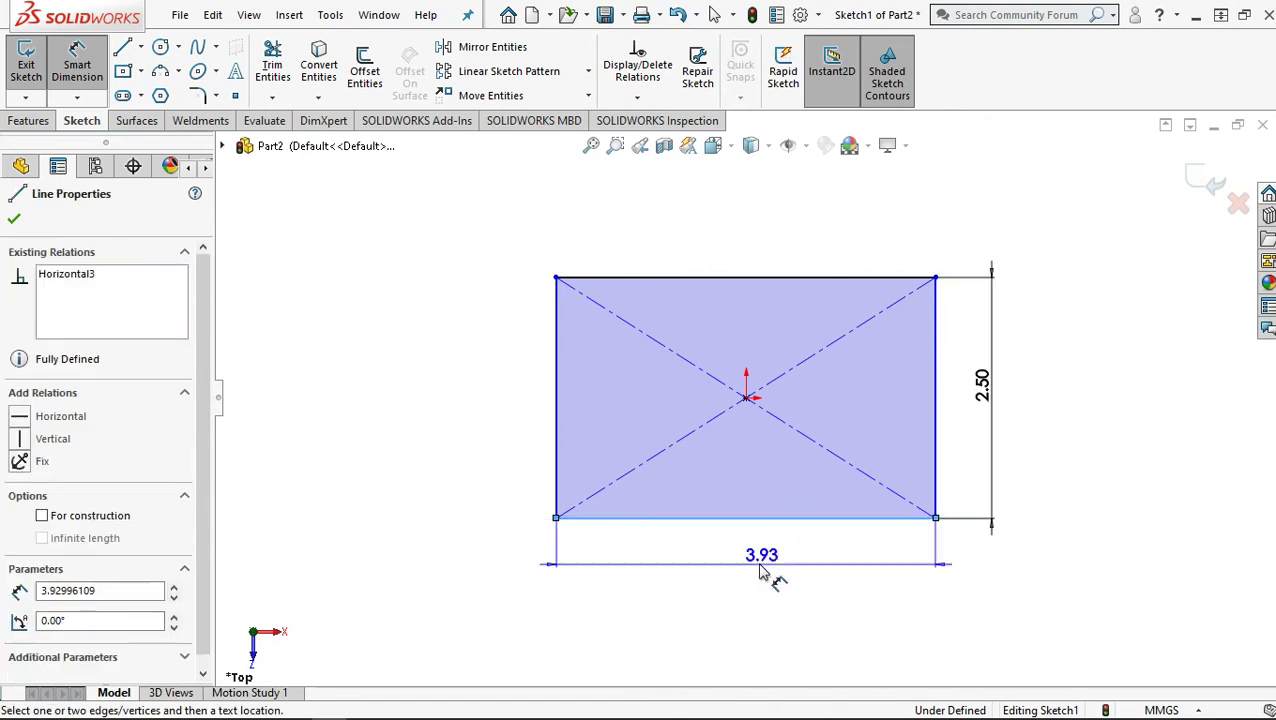
click(757, 569)
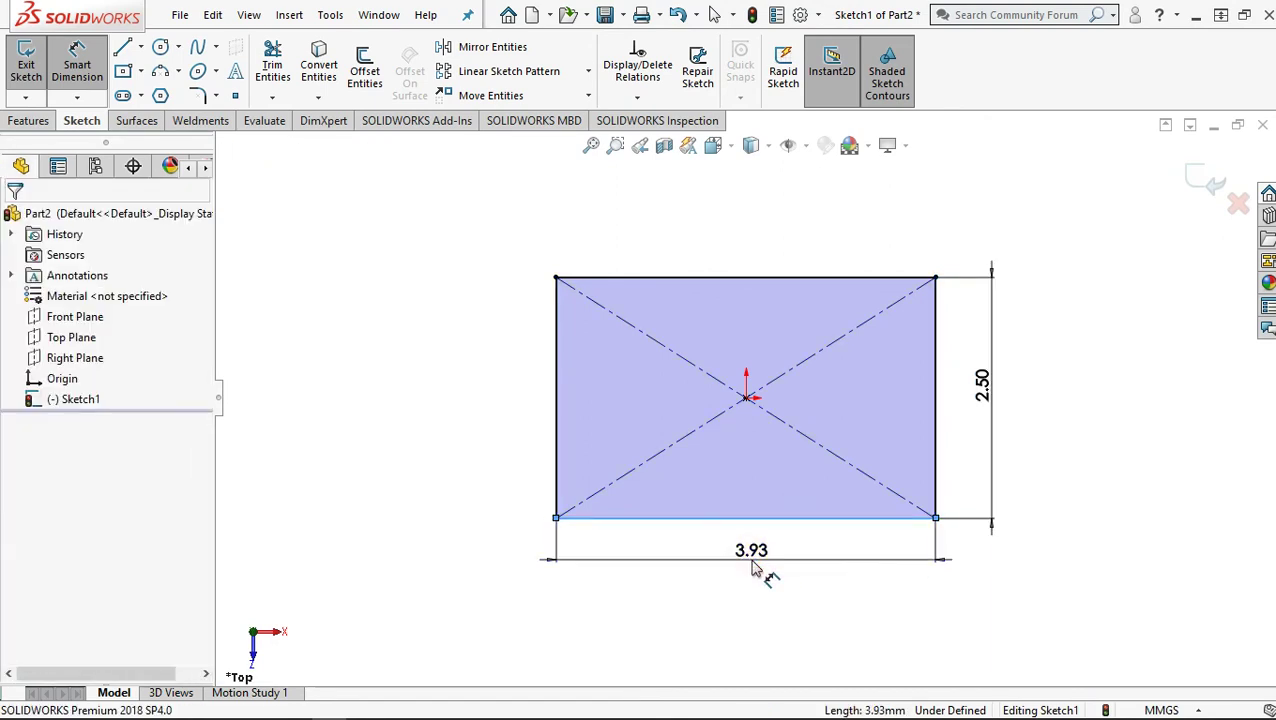
click(757, 569)
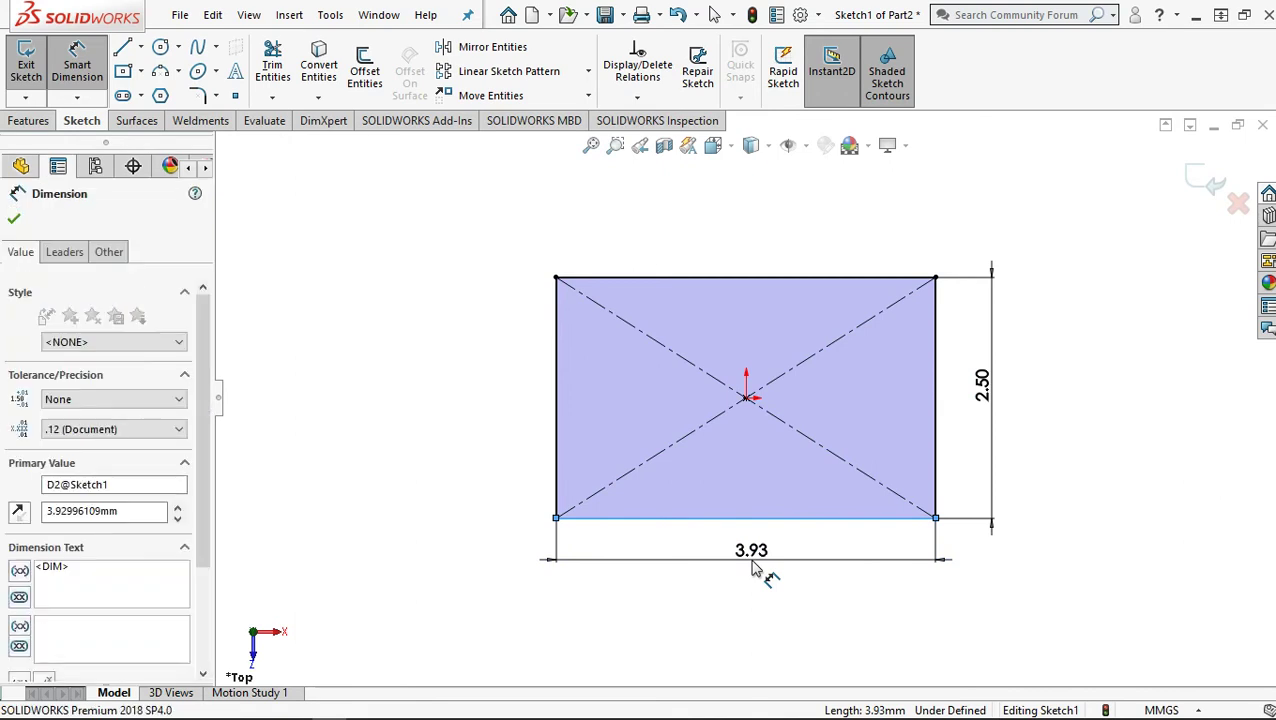
text(3.7)
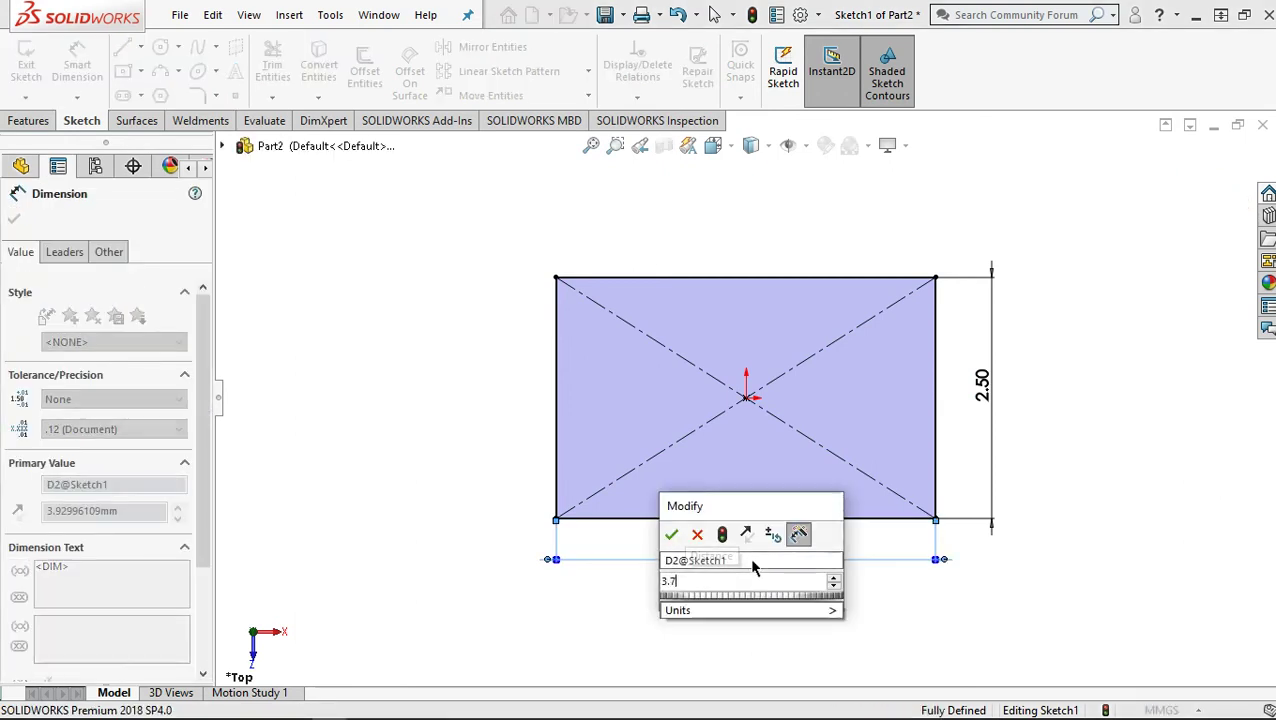
text(6)
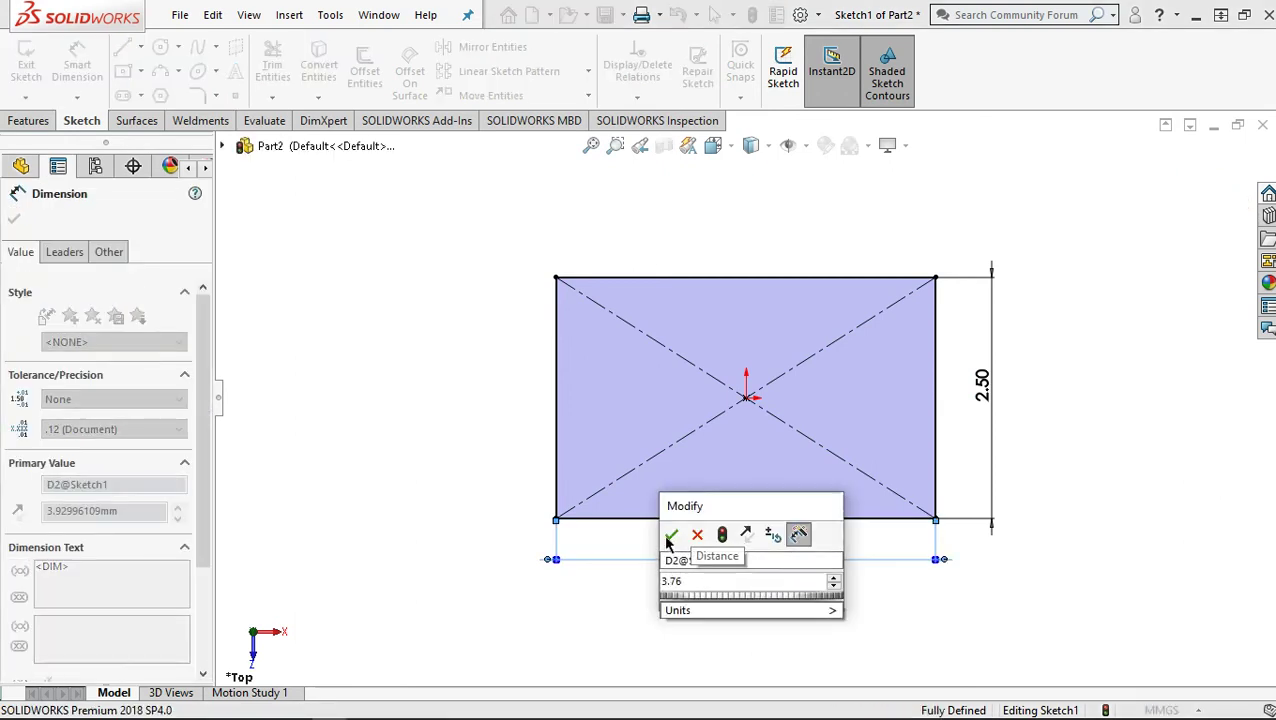
click(671, 537)
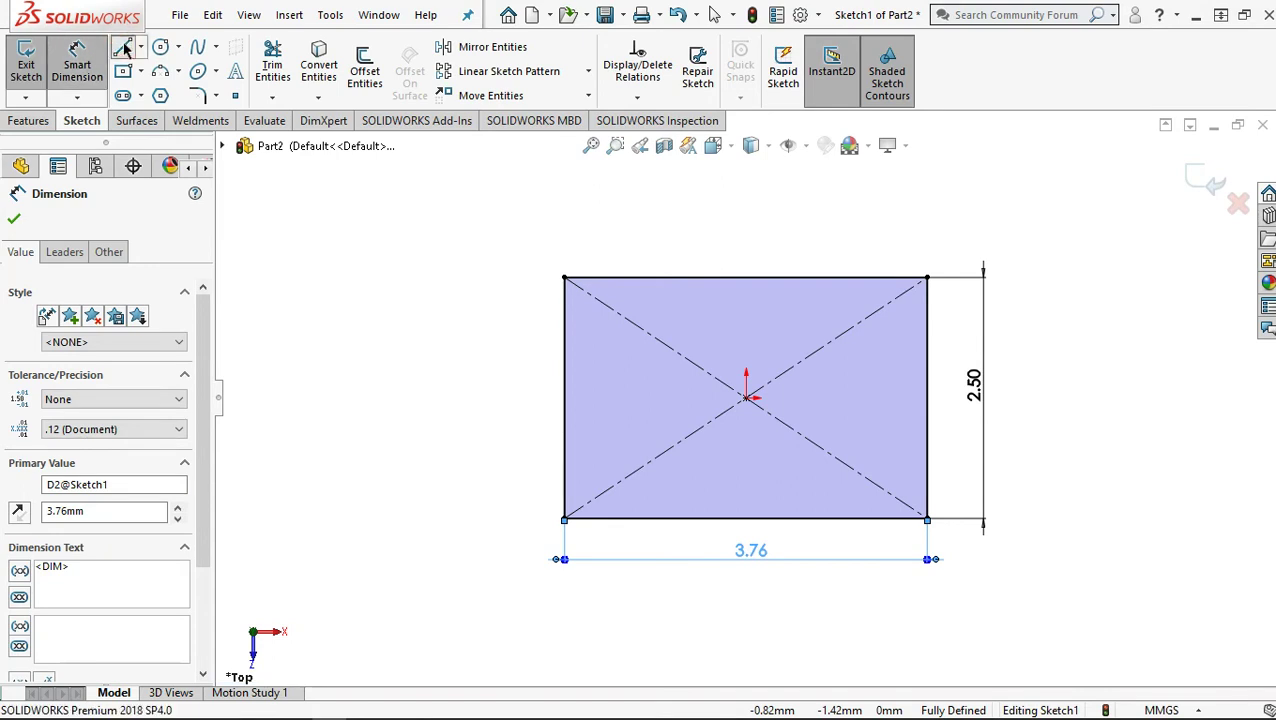
click(125, 49)
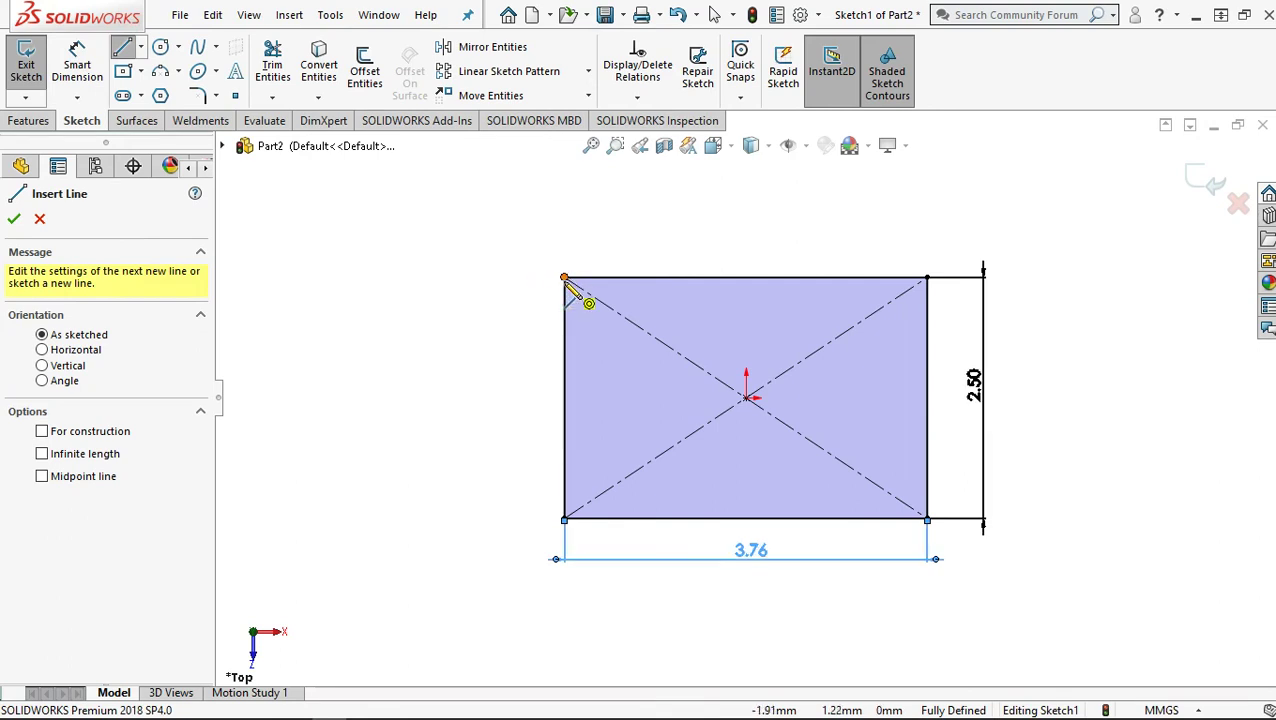
Draw three connected lines outlining a step off the rectangle's left side, flush with its top edge
click(565, 278)
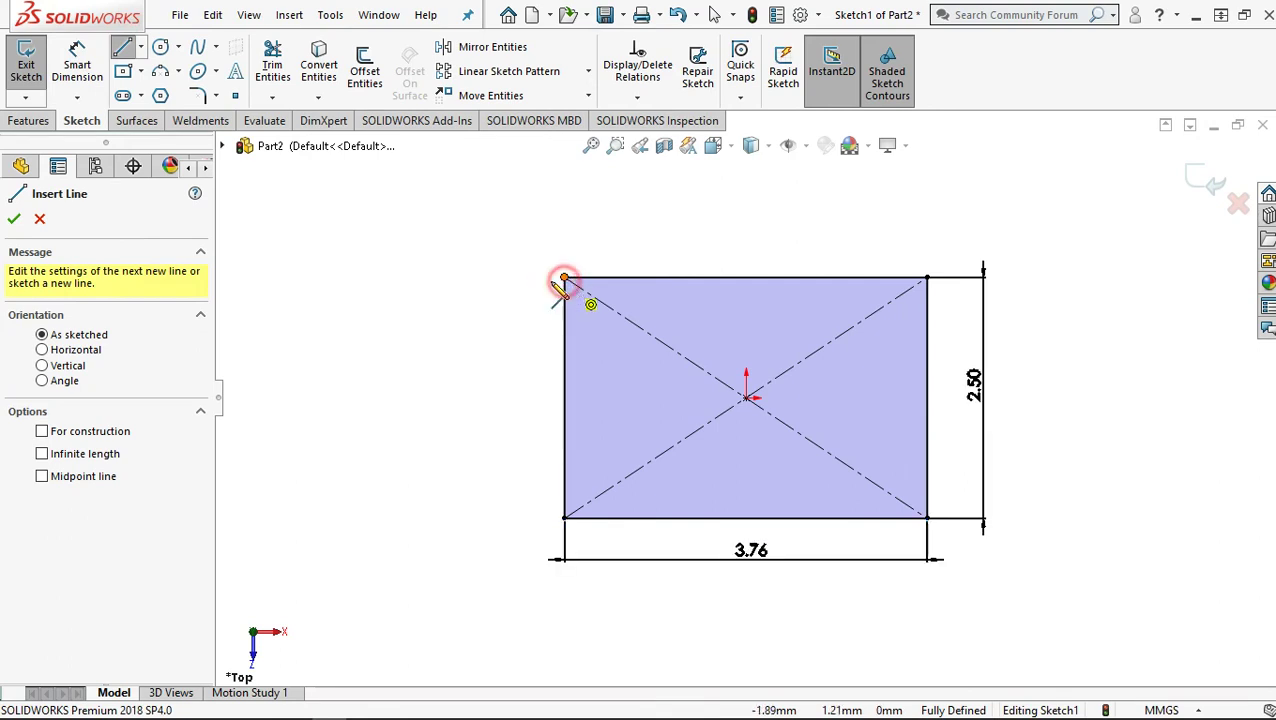
click(461, 277)
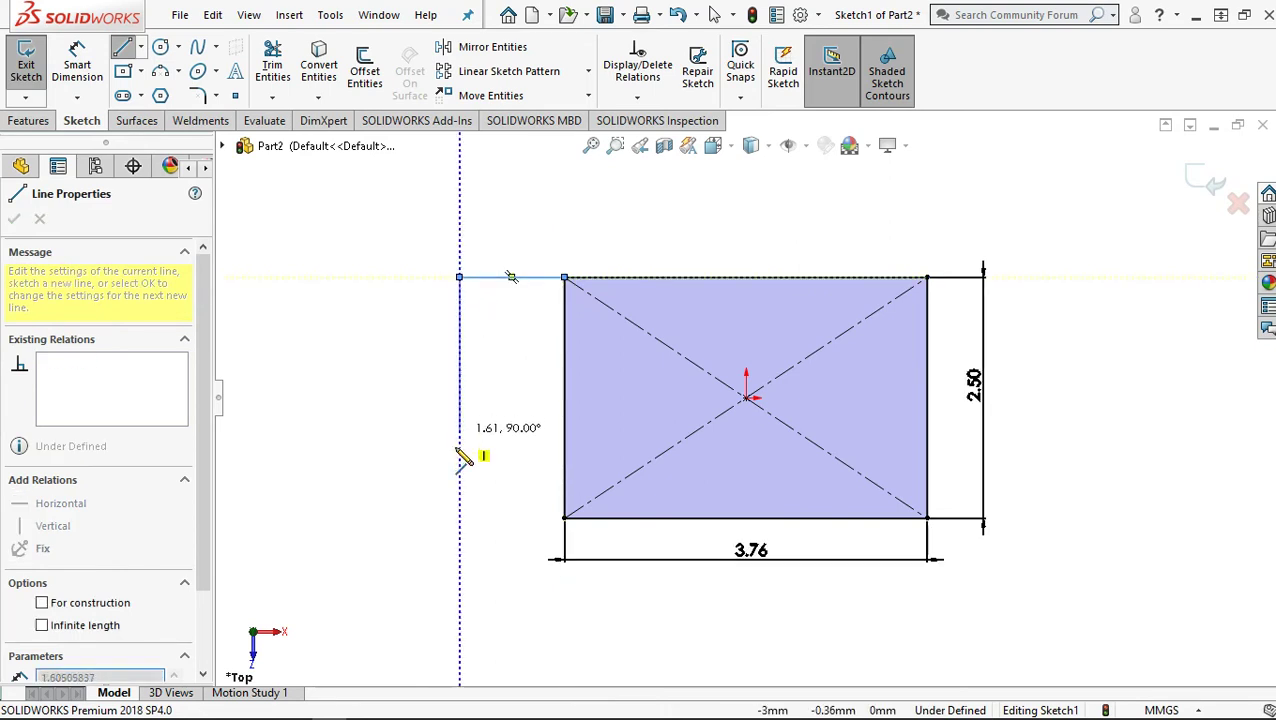
click(460, 428)
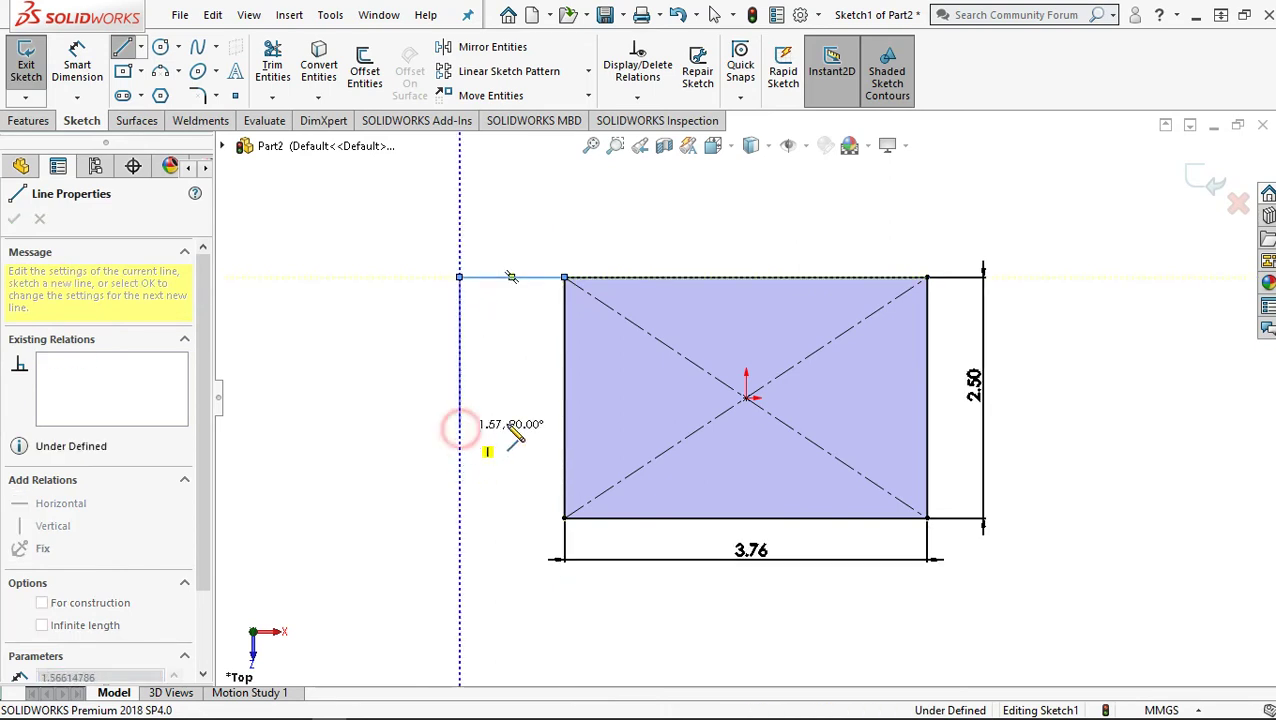
click(565, 428)
drag(565, 428, 370, 297)
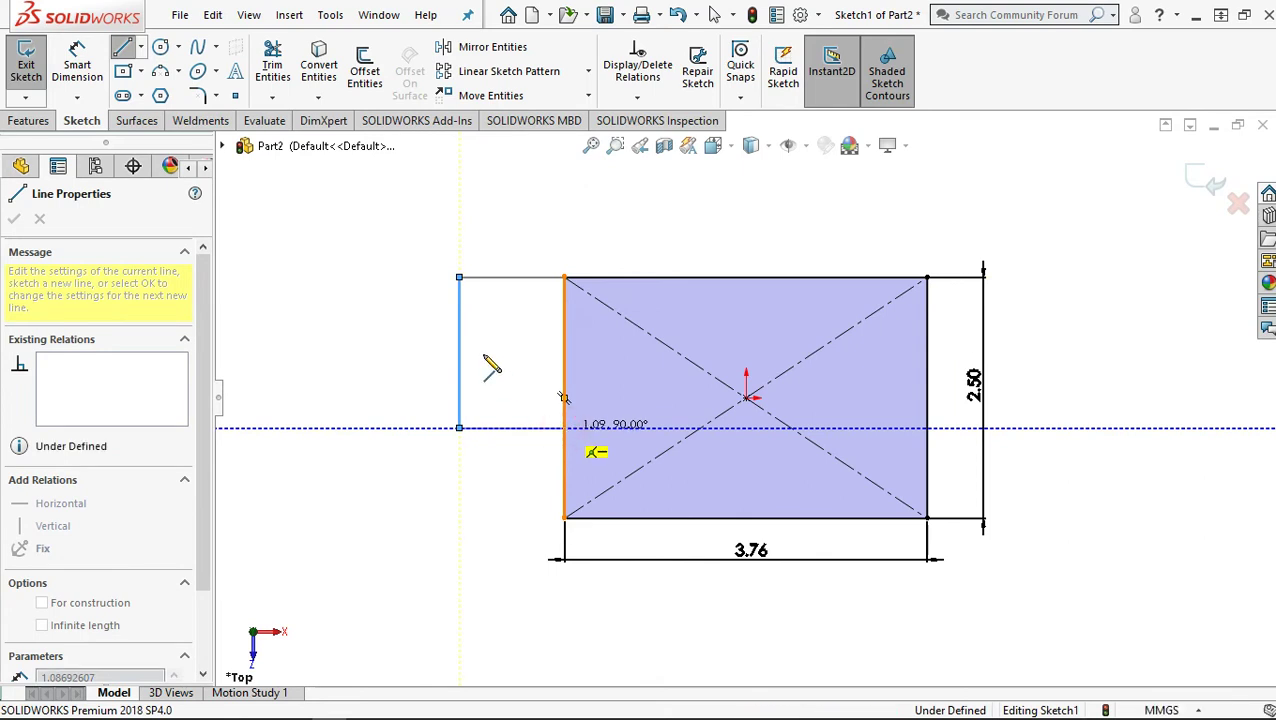
right_click(405, 310)
click(410, 313)
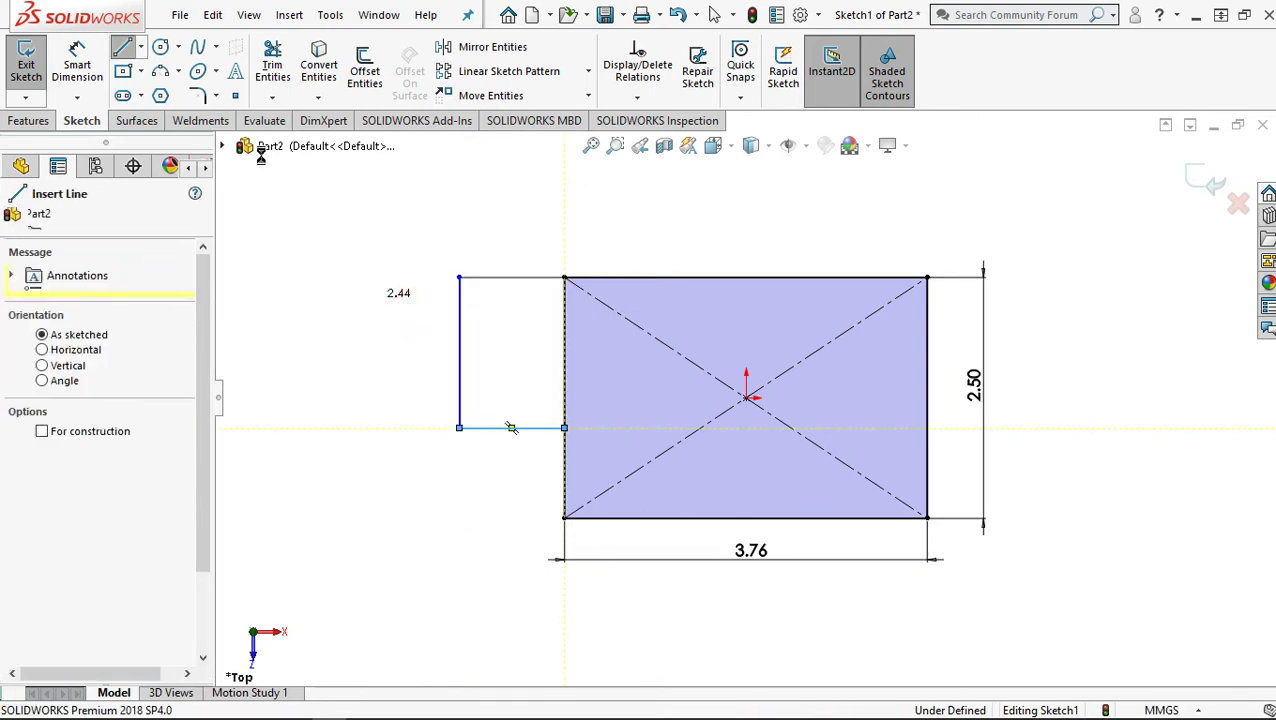
click(86, 75)
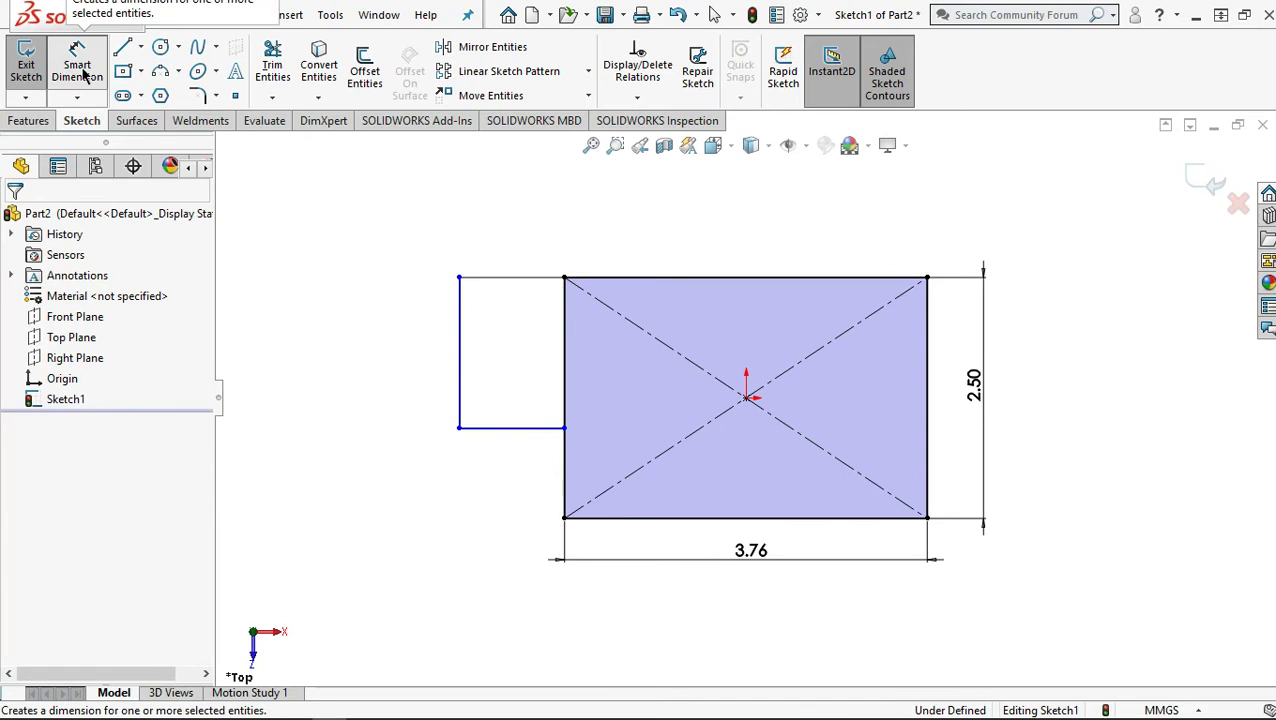
Dimension the left step 1.00 wide along its top and 1.88 high
click(519, 280)
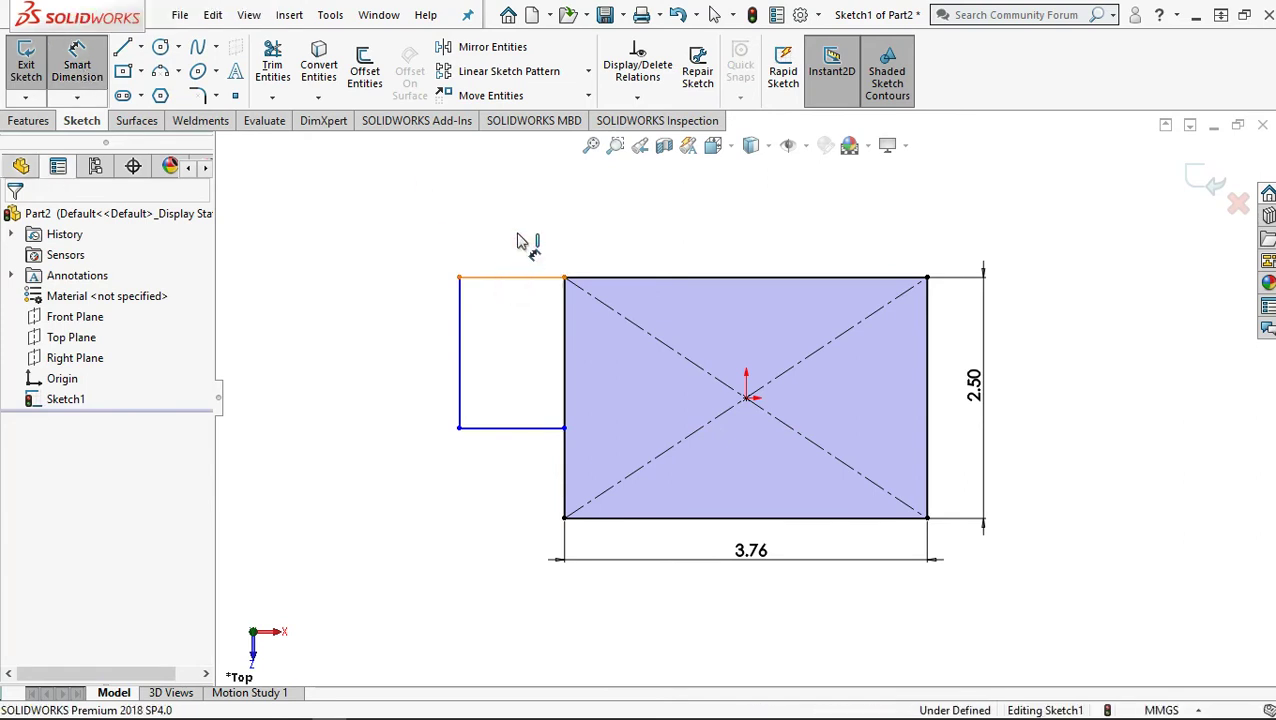
click(519, 240)
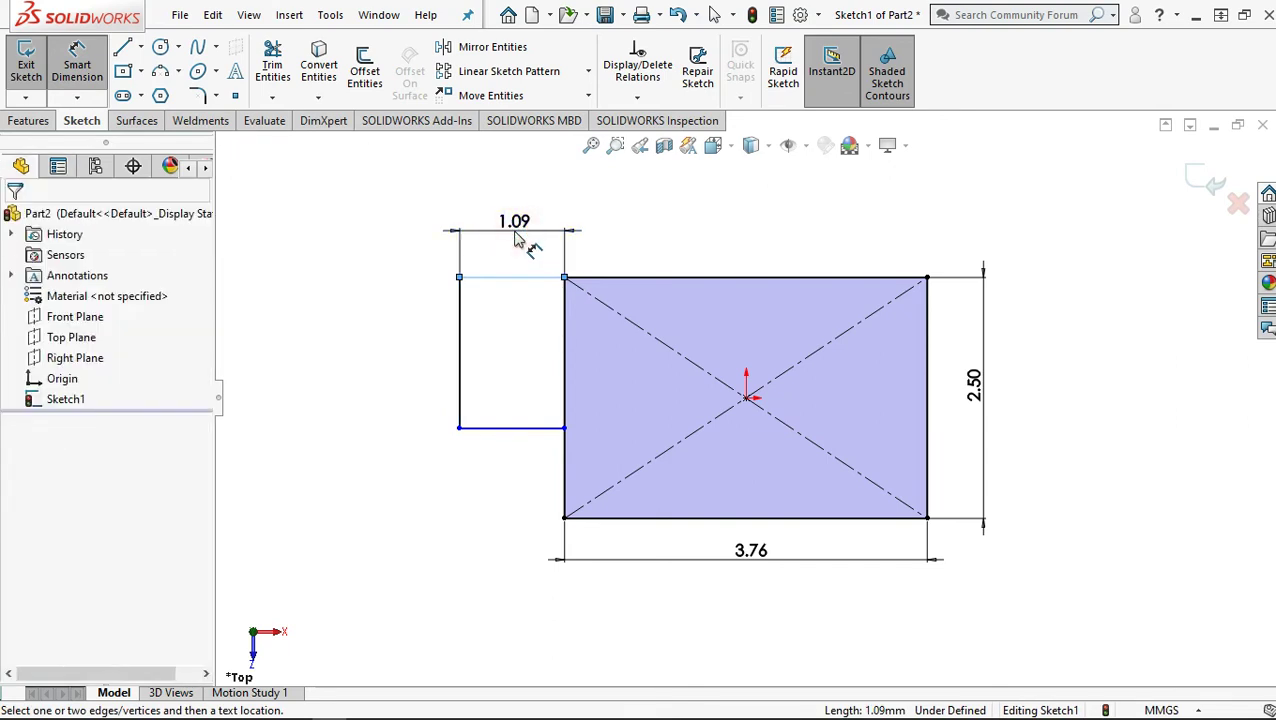
double_click(519, 240)
text(1)
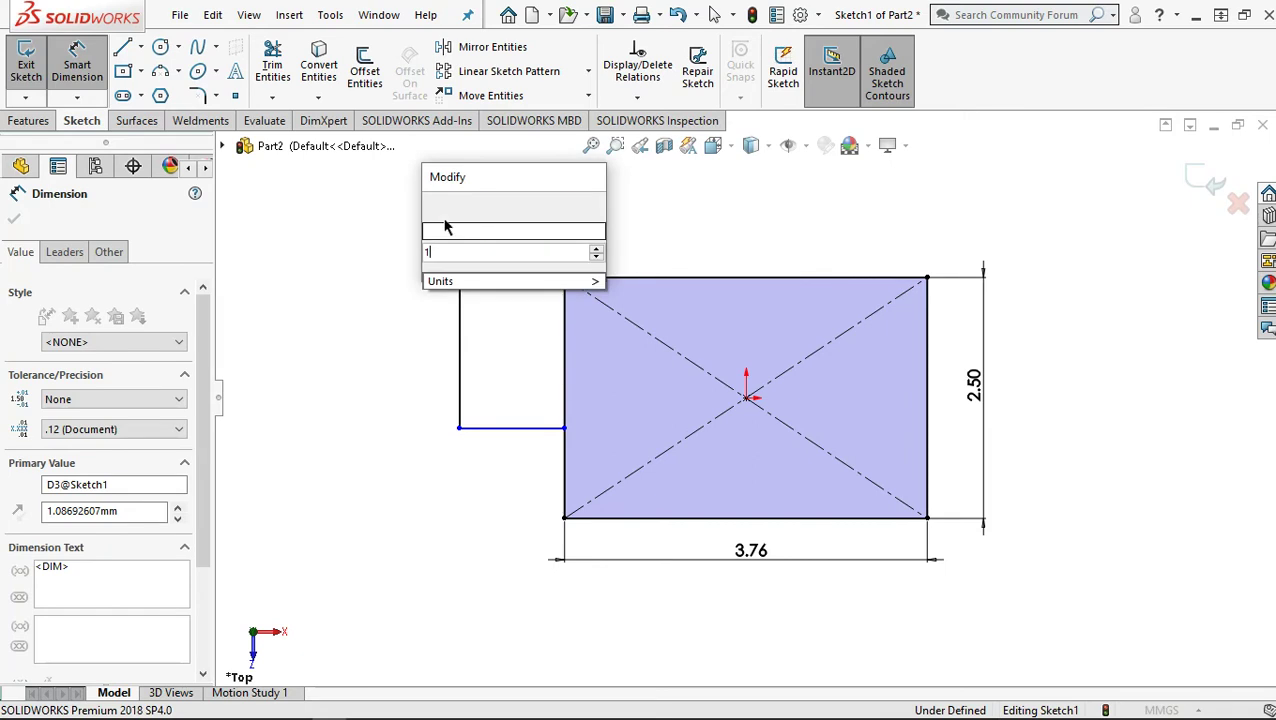
click(434, 206)
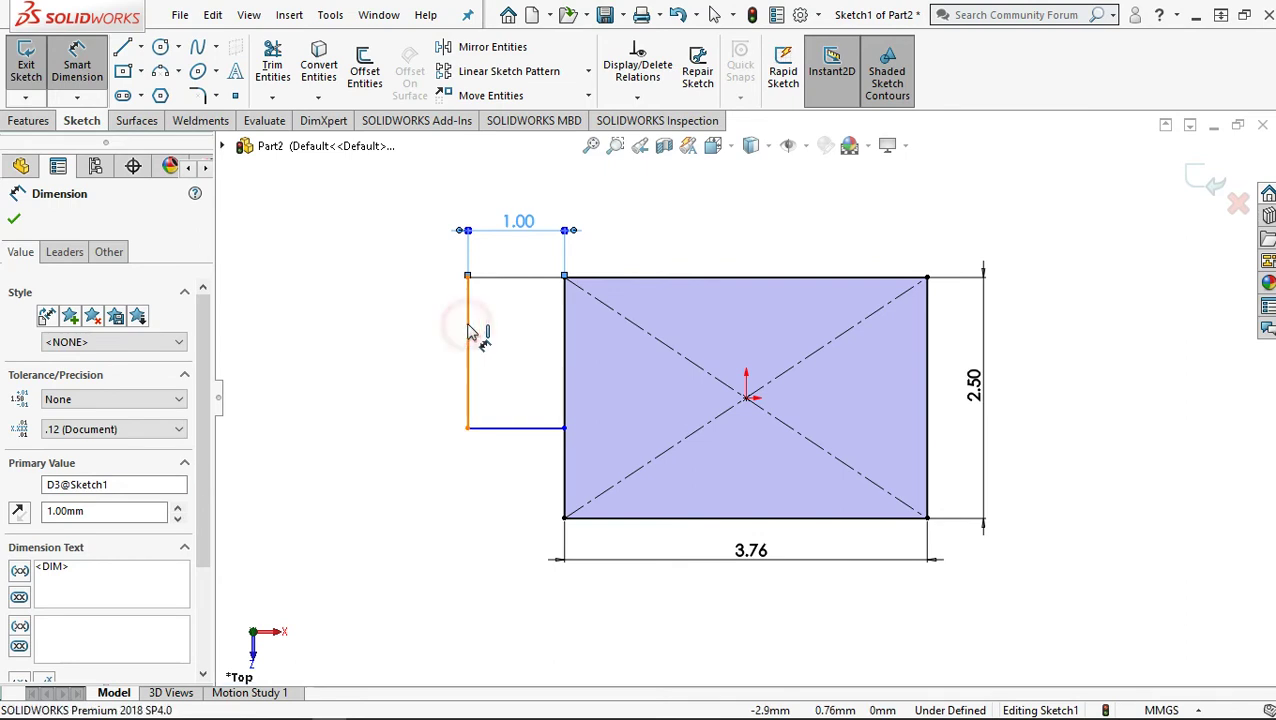
click(418, 324)
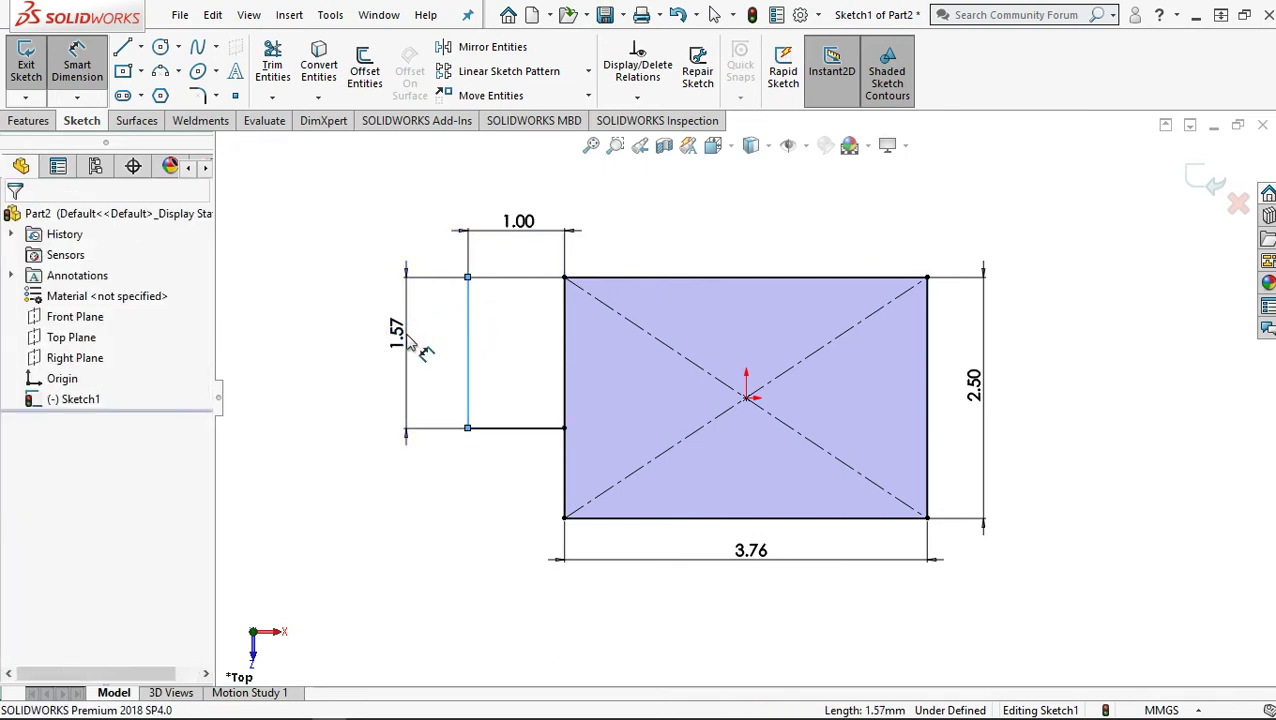
click(407, 340)
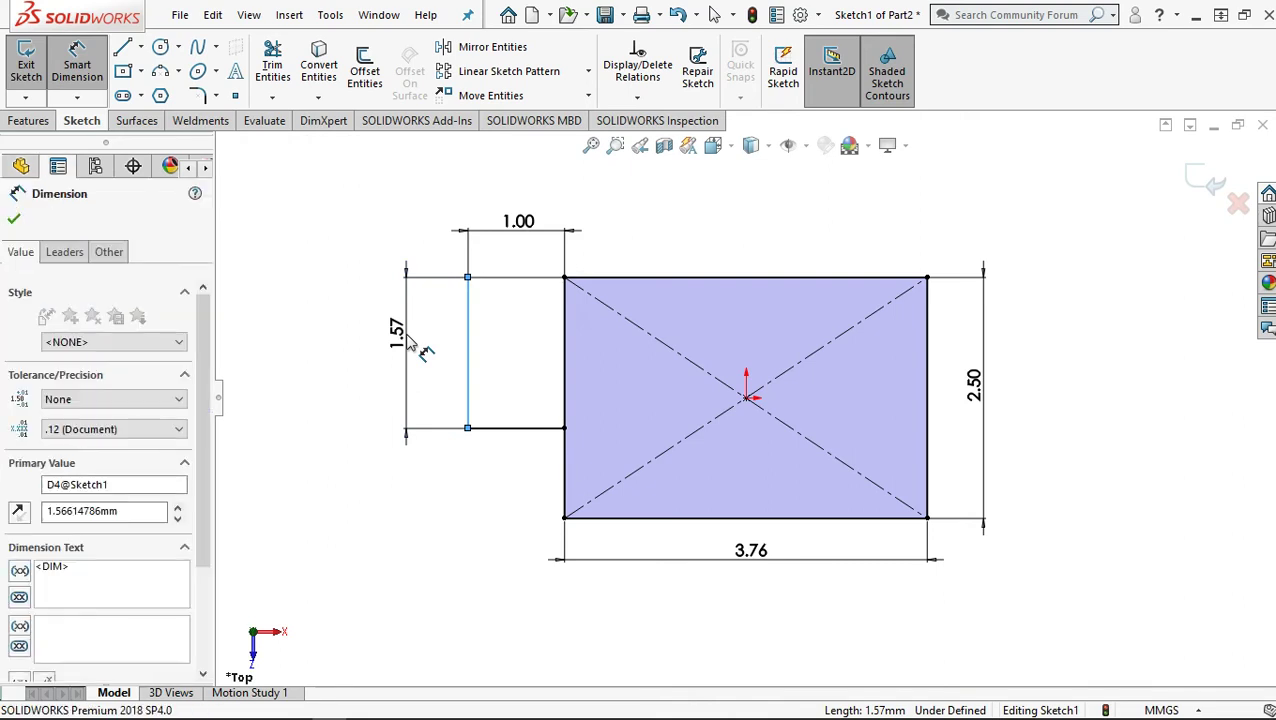
text(1.88)
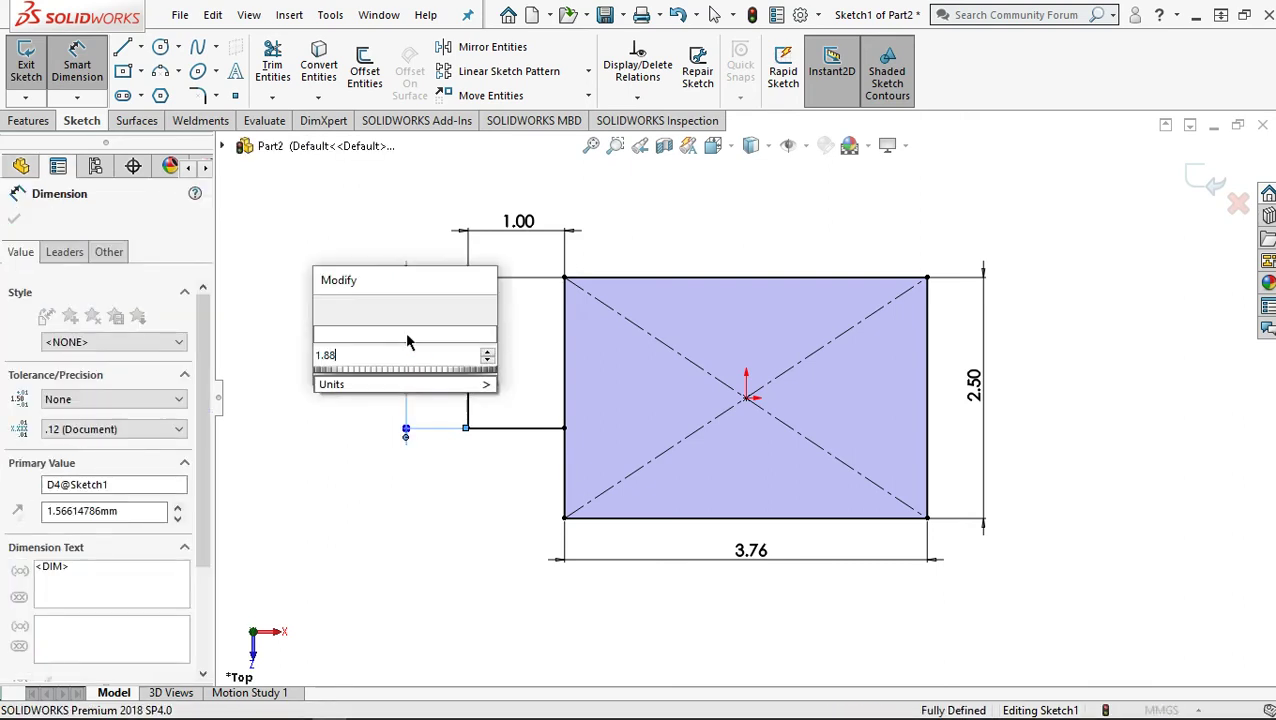
click(351, 309)
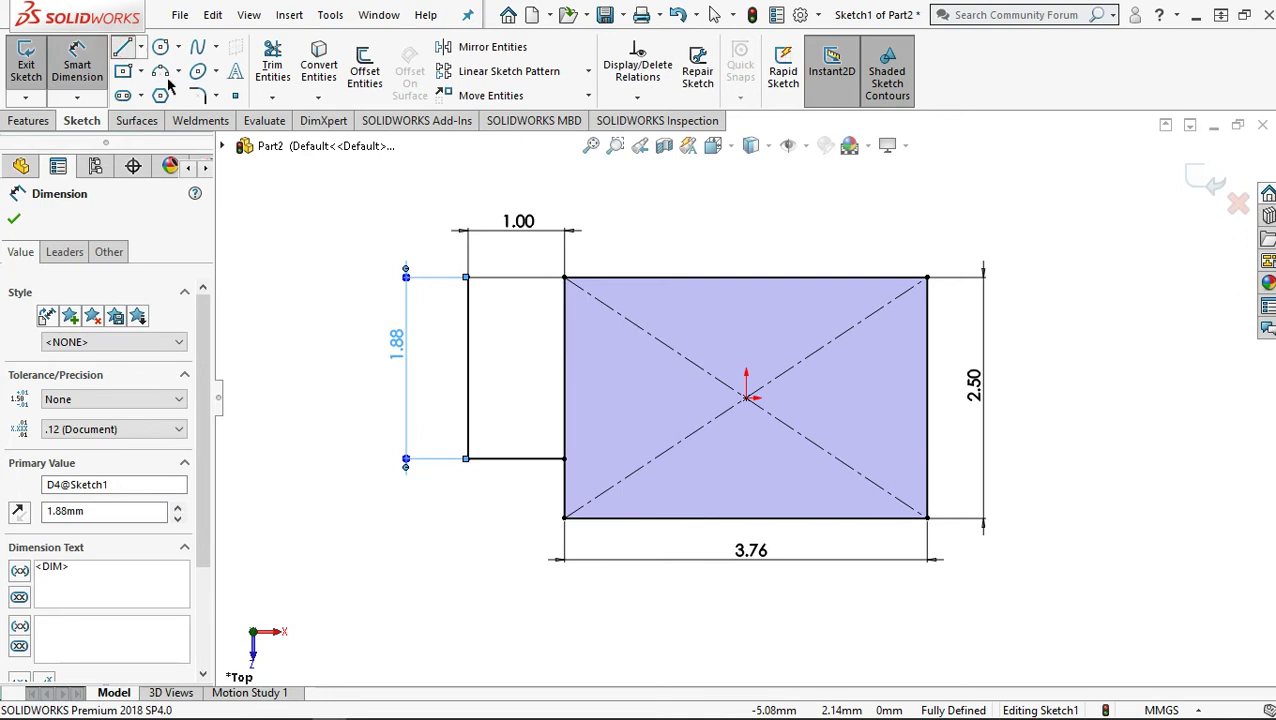
key(l)
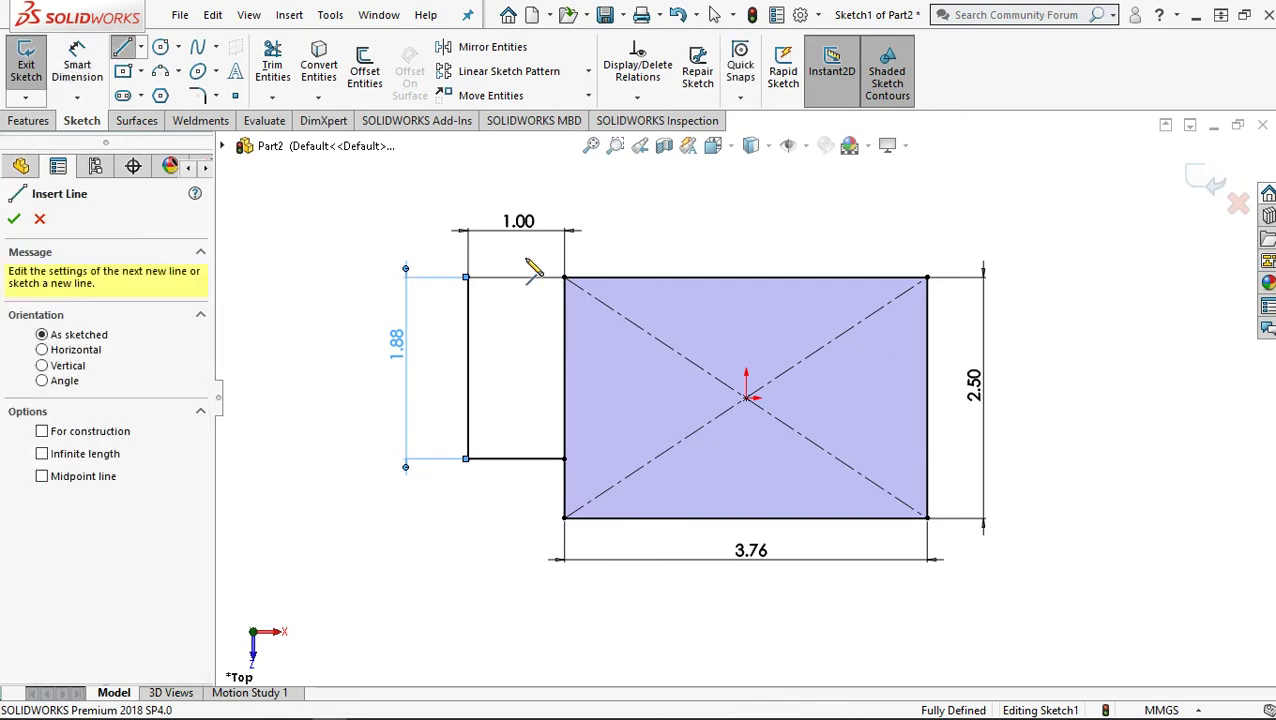
Draw a vertical line down from the rectangle's top edge, then a horizontal line to its left edge
click(741, 278)
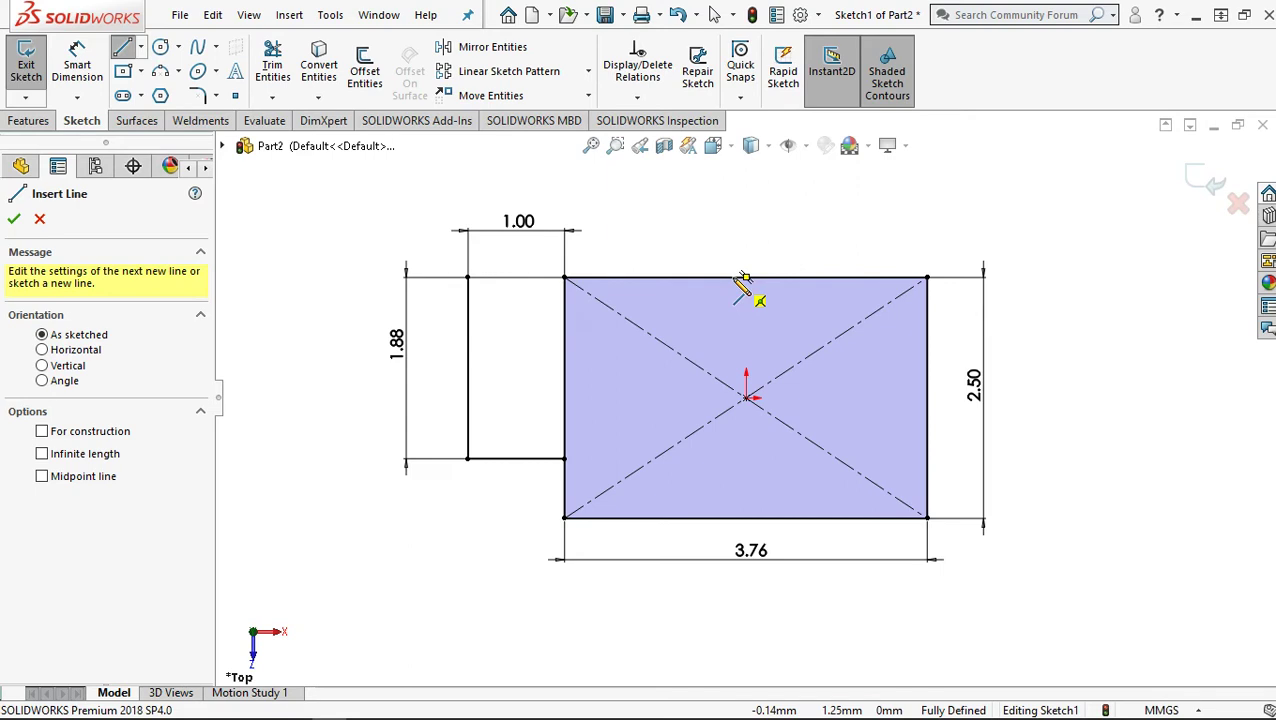
click(744, 280)
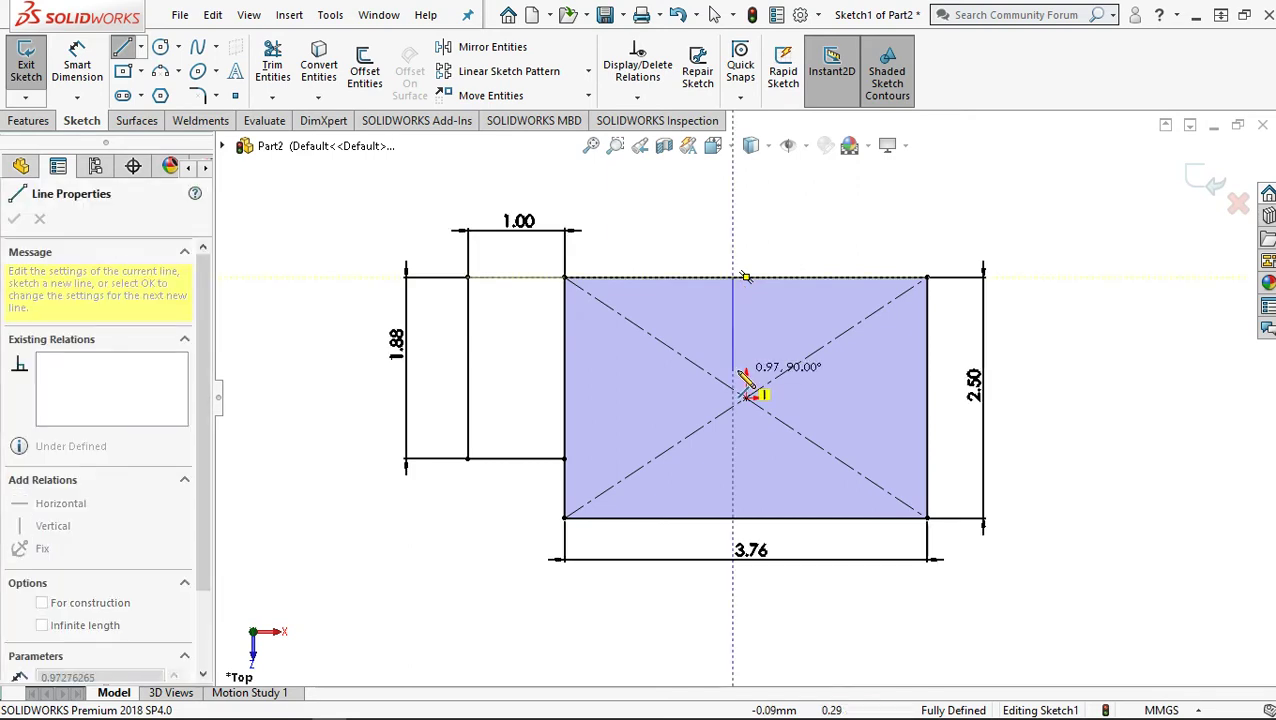
click(735, 368)
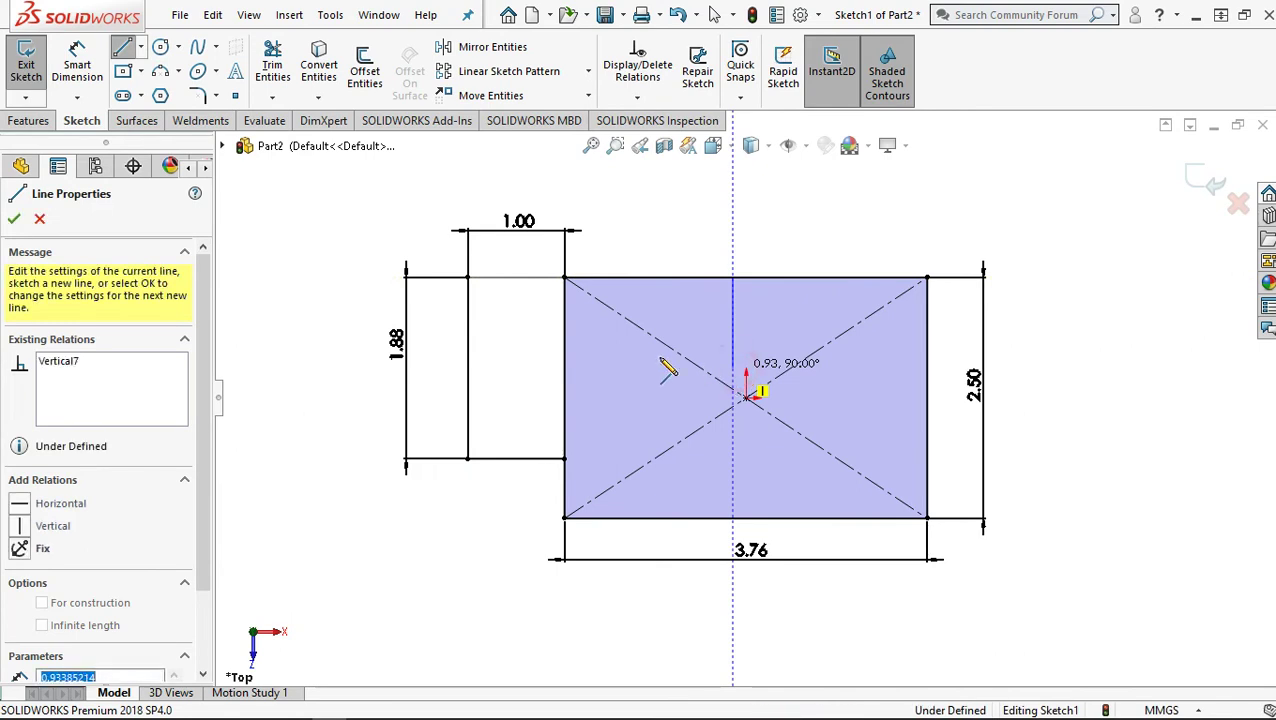
click(565, 368)
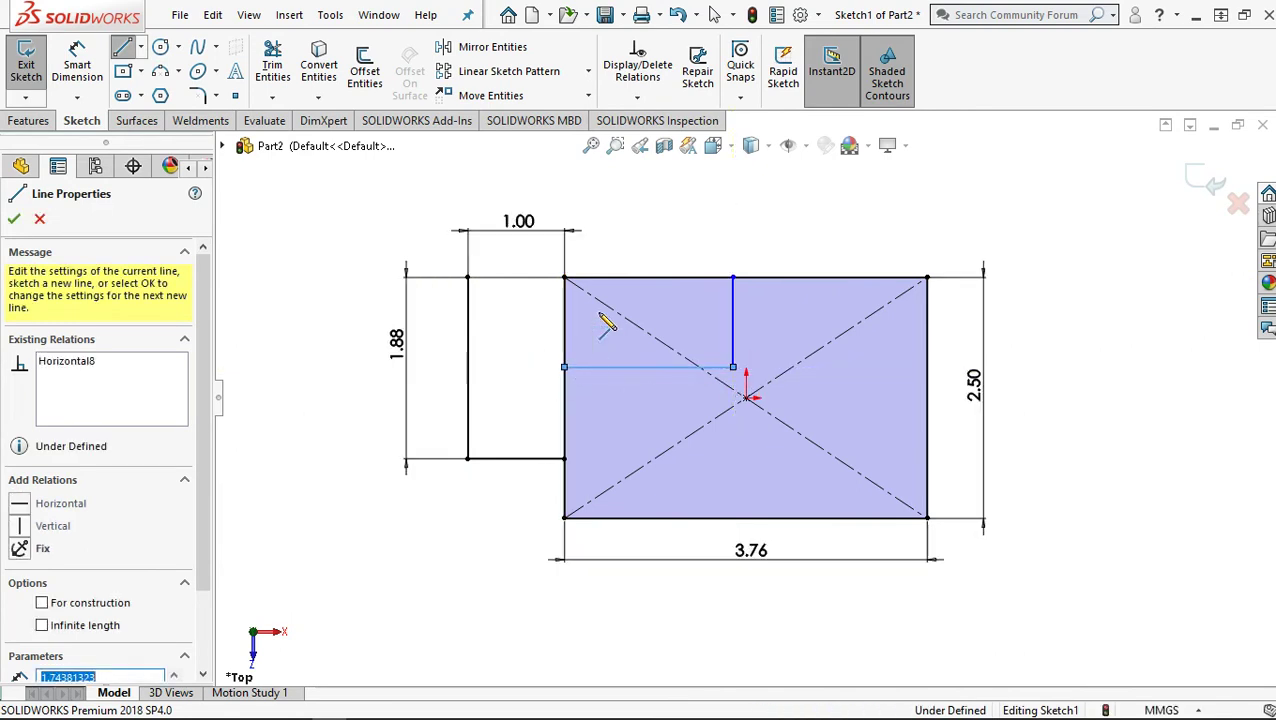
right_click(640, 213)
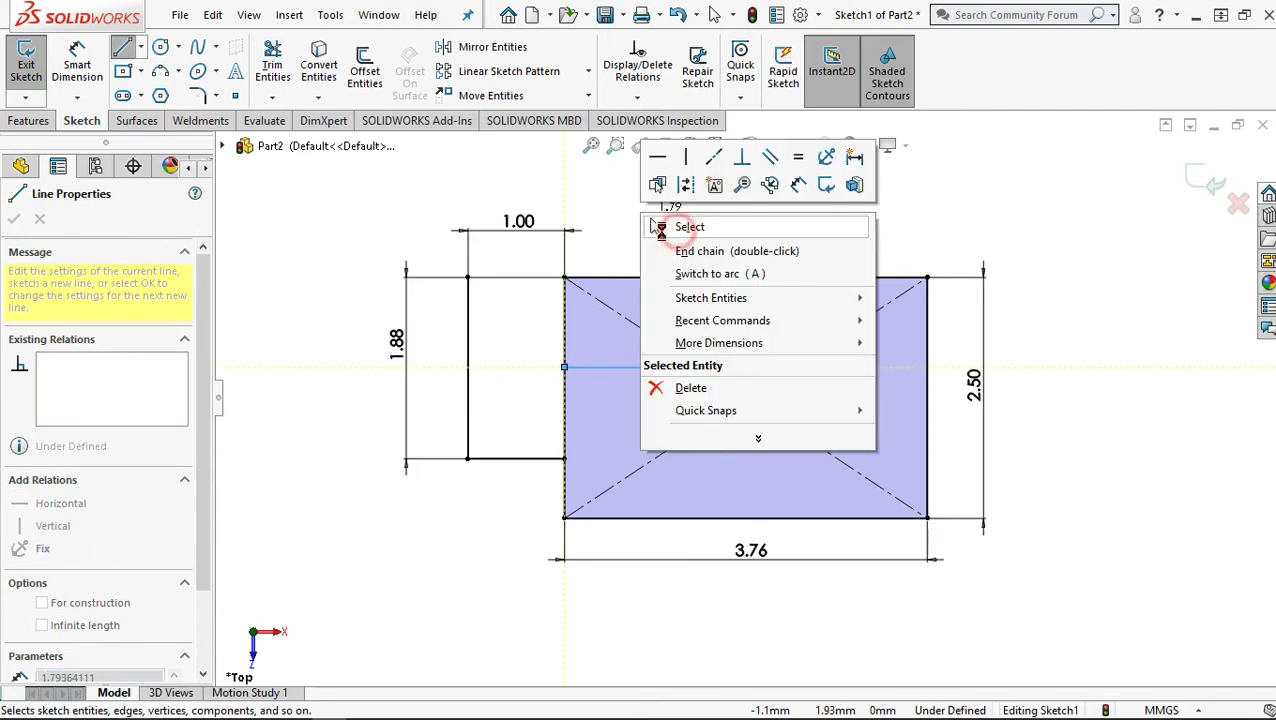
click(675, 250)
click(87, 58)
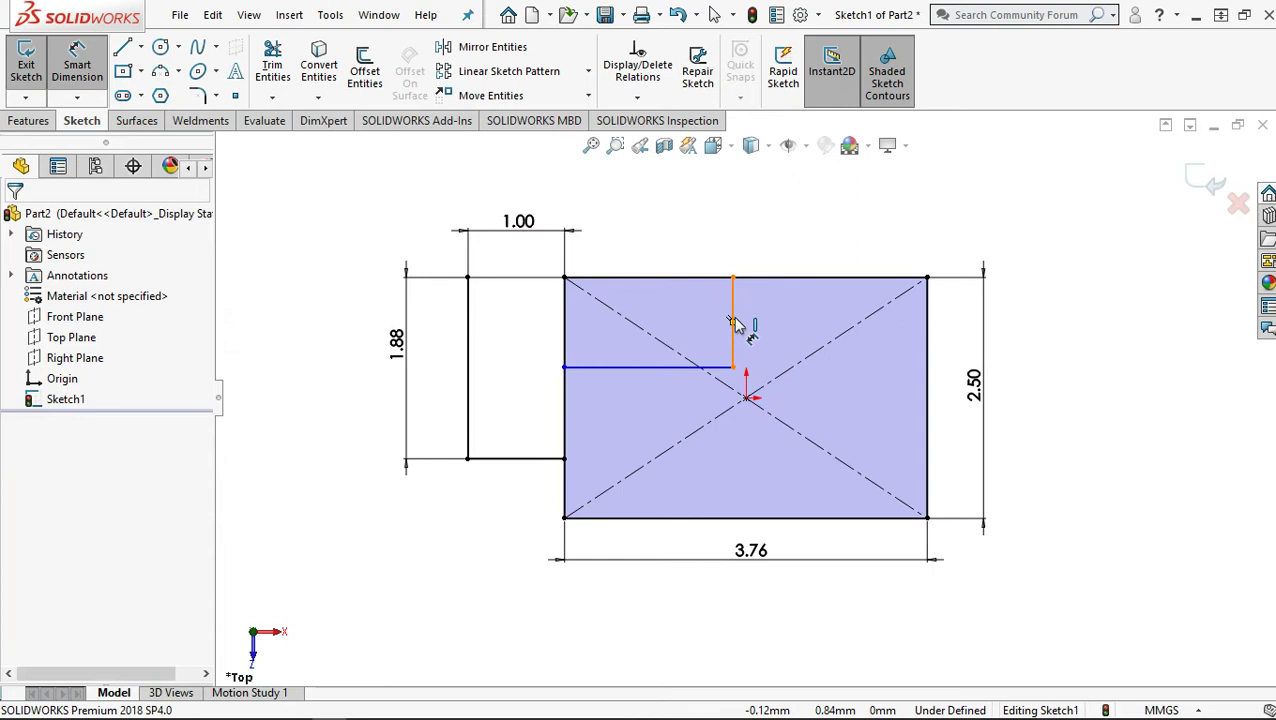
Dimension the notch's vertical line 1.82 from the left edge and its horizontal line 1.50 above the bottom edge
click(733, 280)
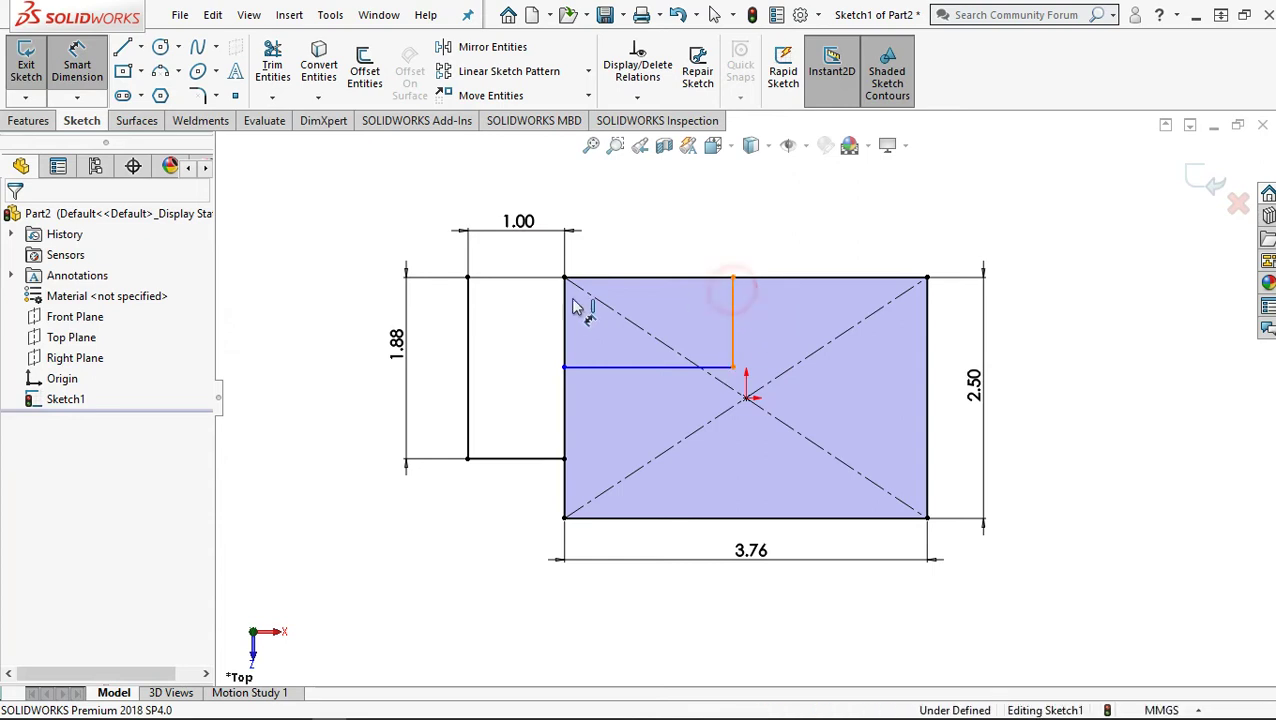
click(566, 311)
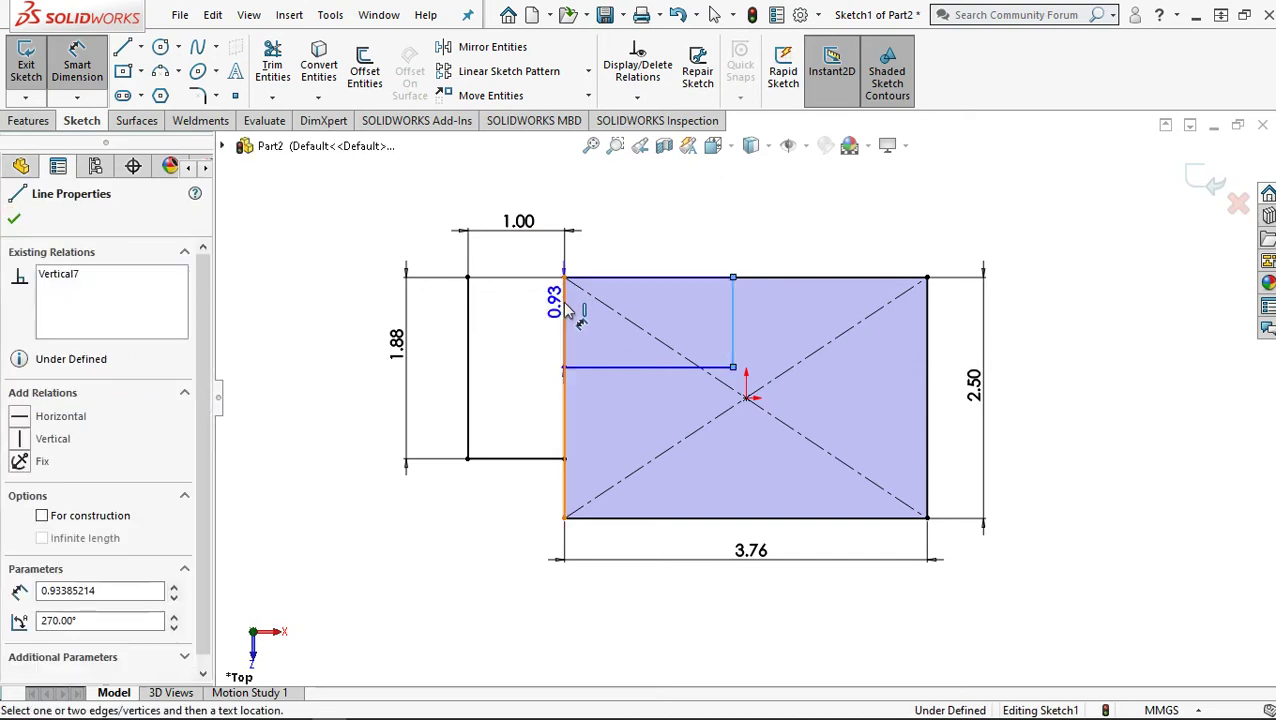
click(646, 238)
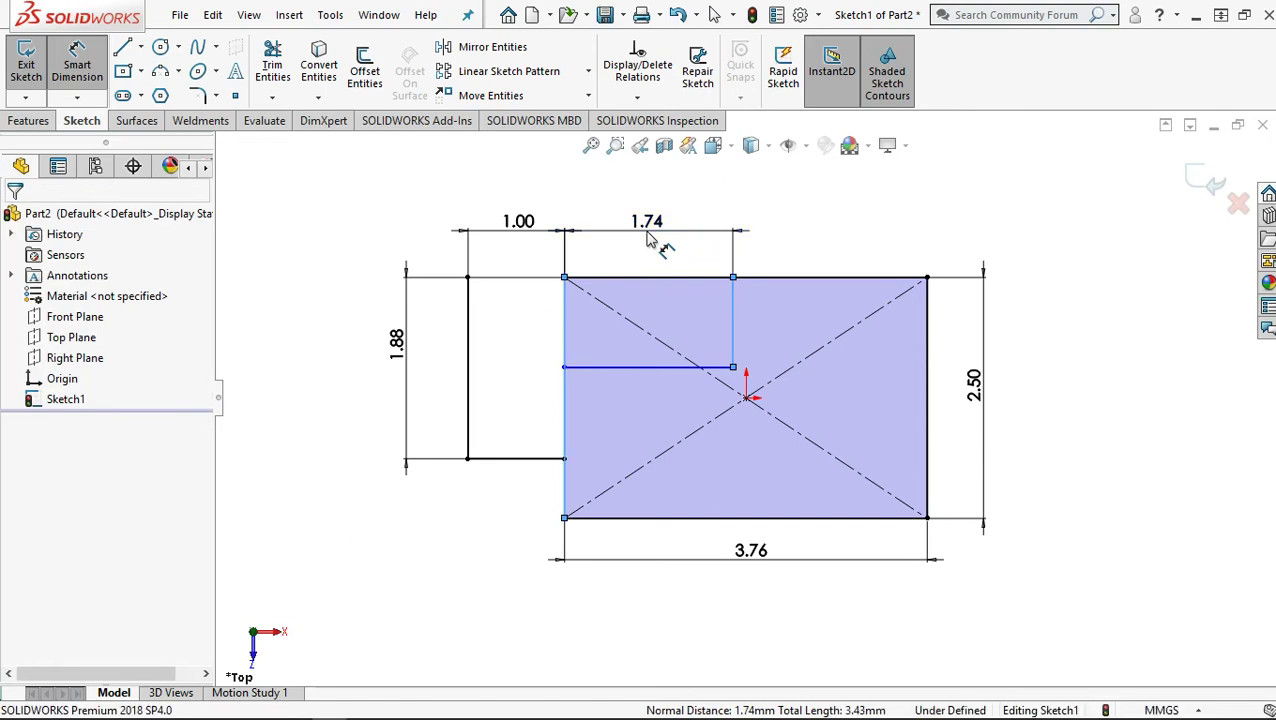
text(1.82)
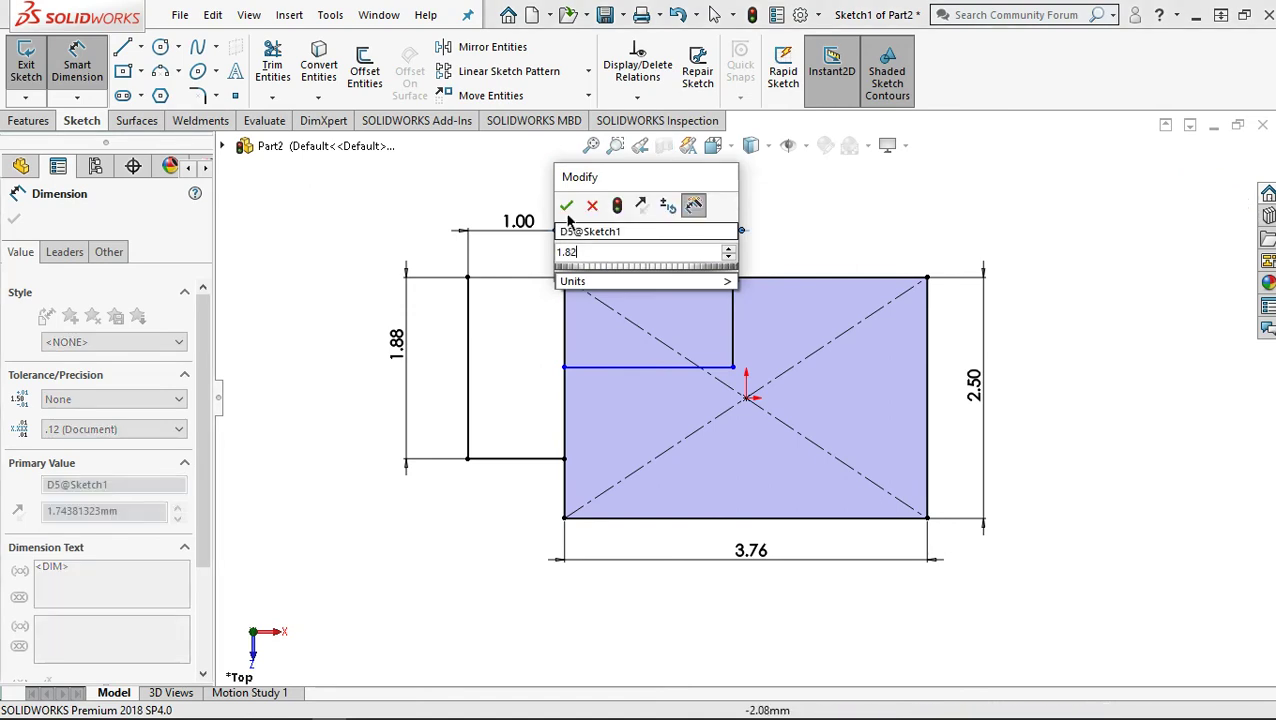
click(566, 205)
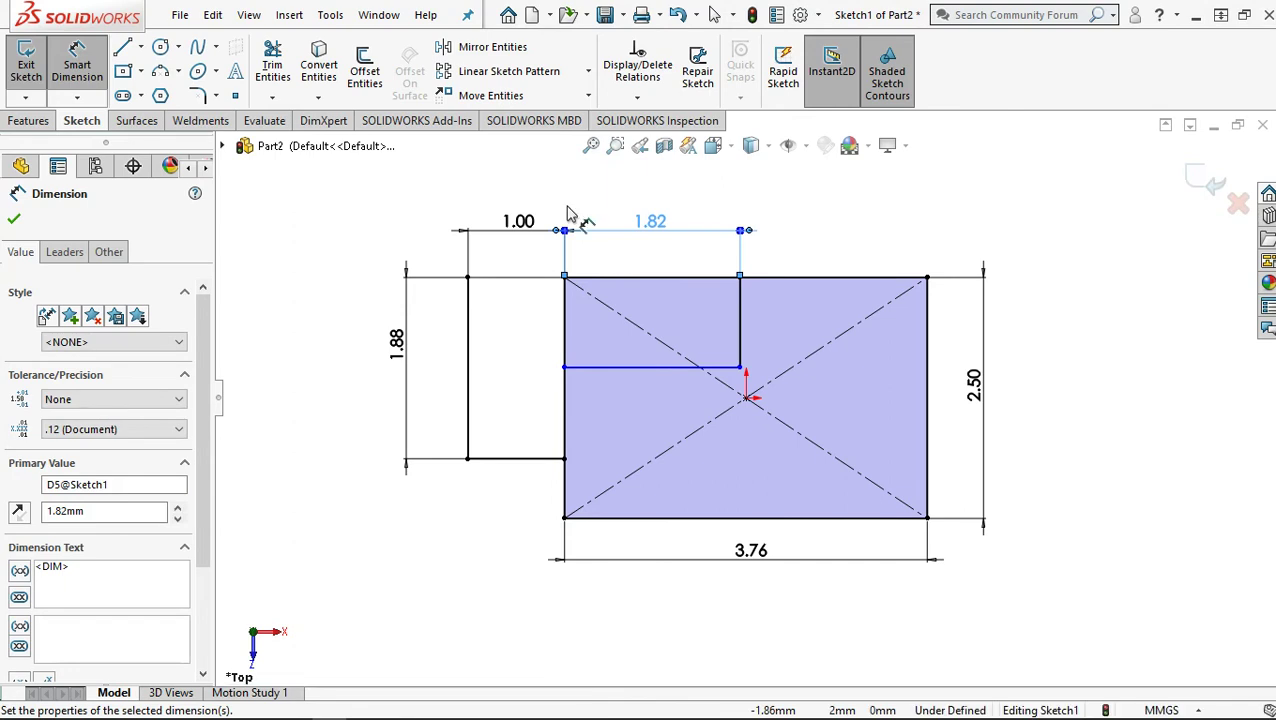
click(655, 370)
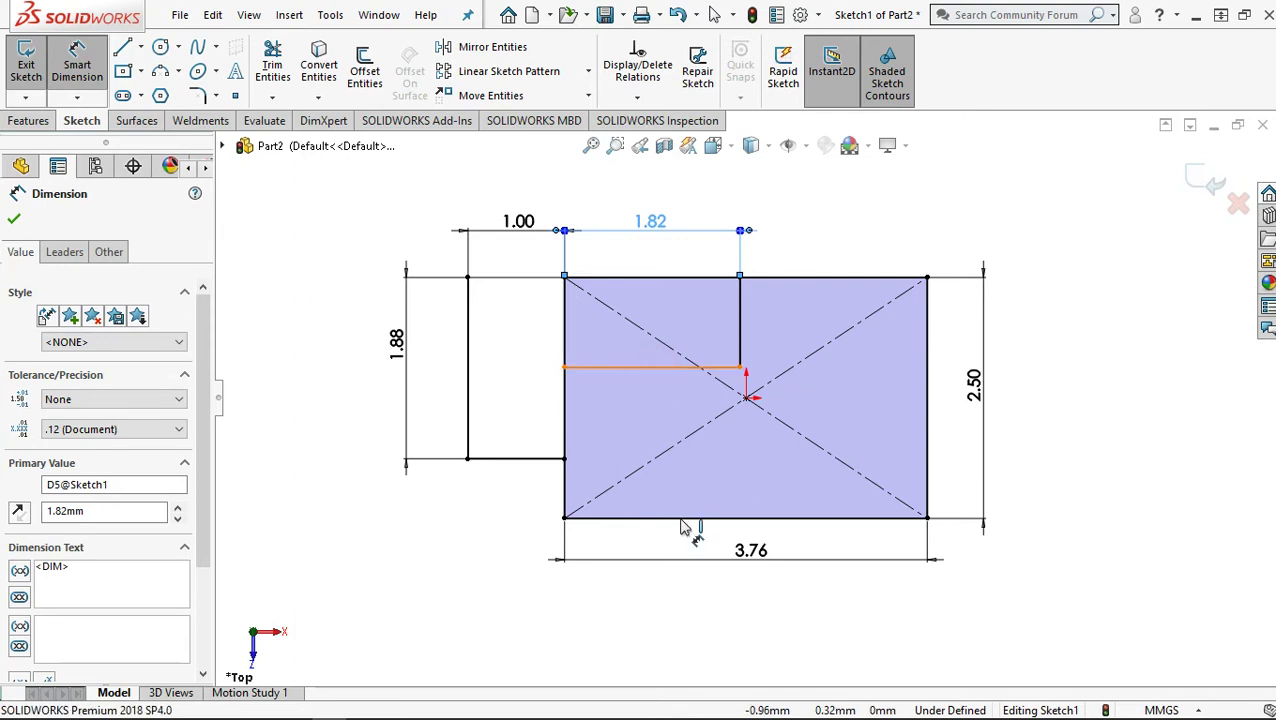
click(679, 527)
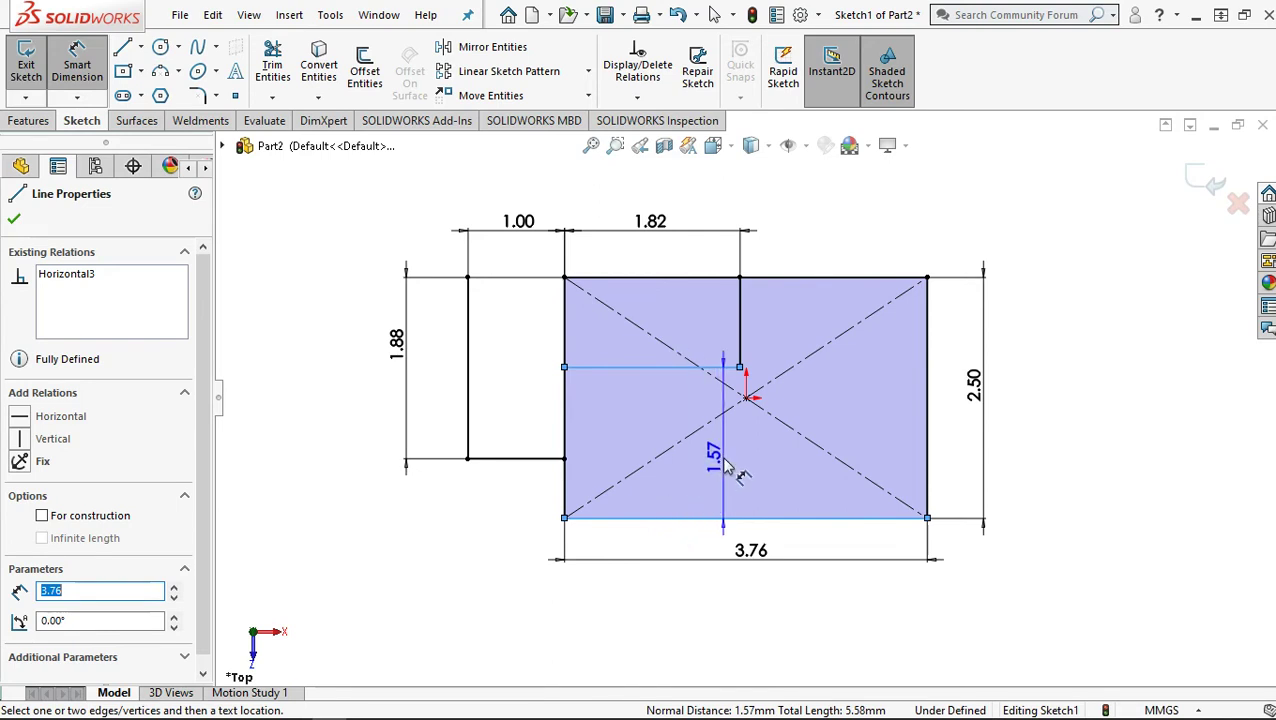
click(711, 460)
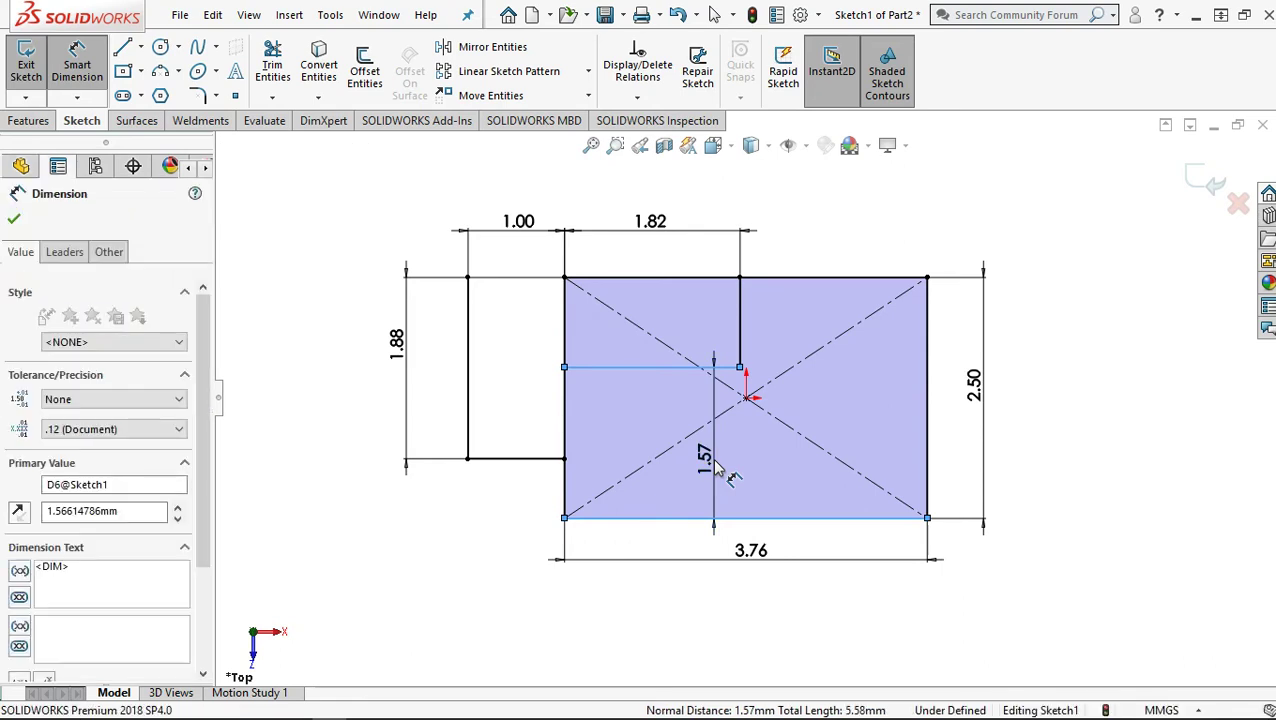
text(1.5)
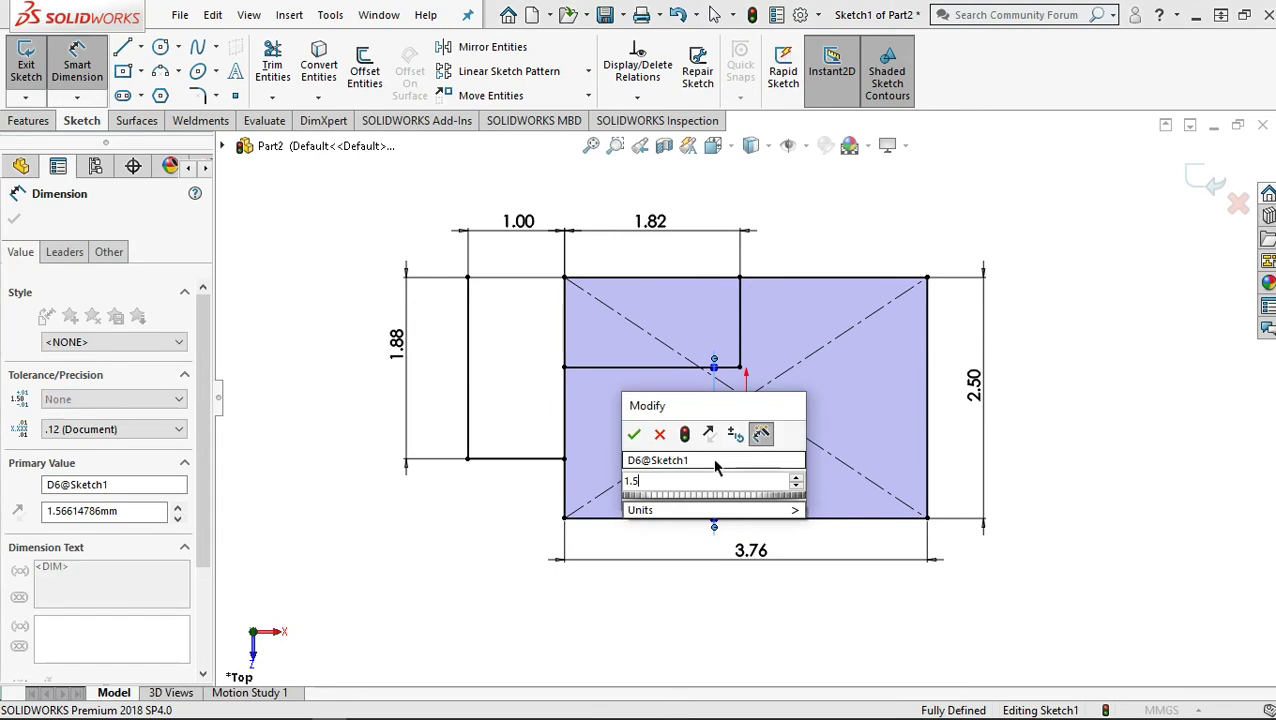
click(634, 434)
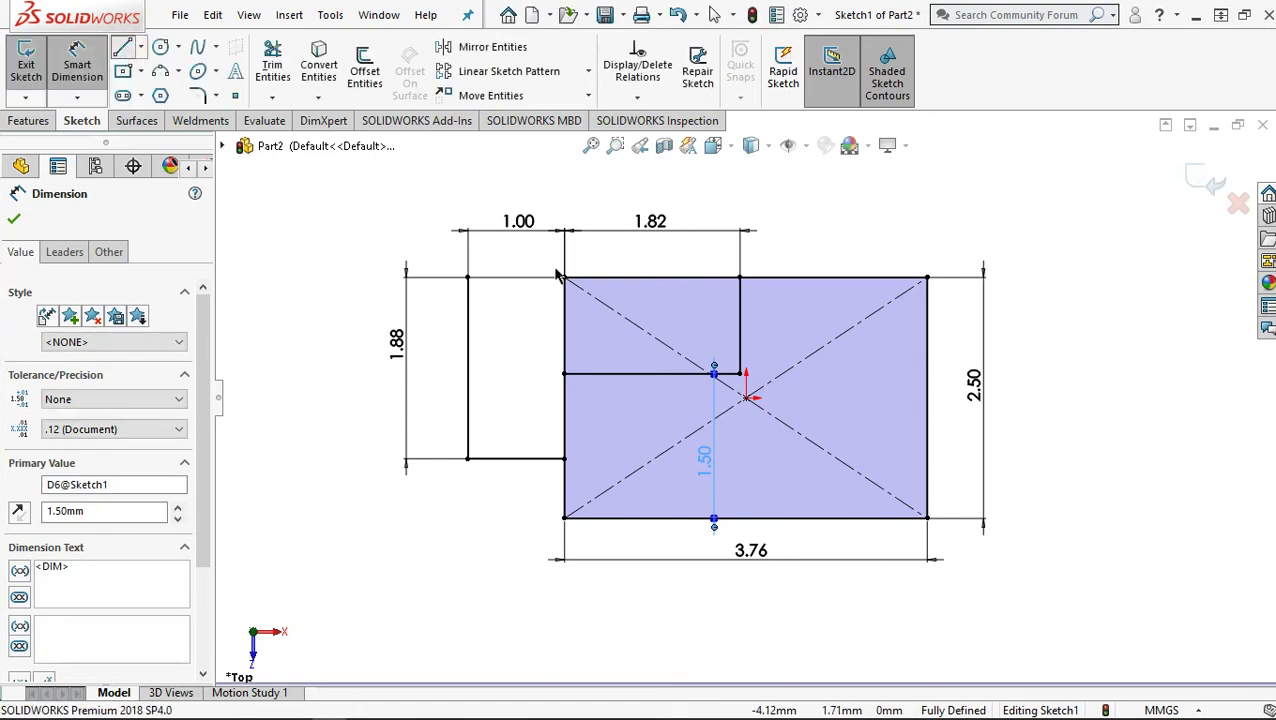
Draw a vertical line from the notch's horizontal line down to the bottom edge
key(l)
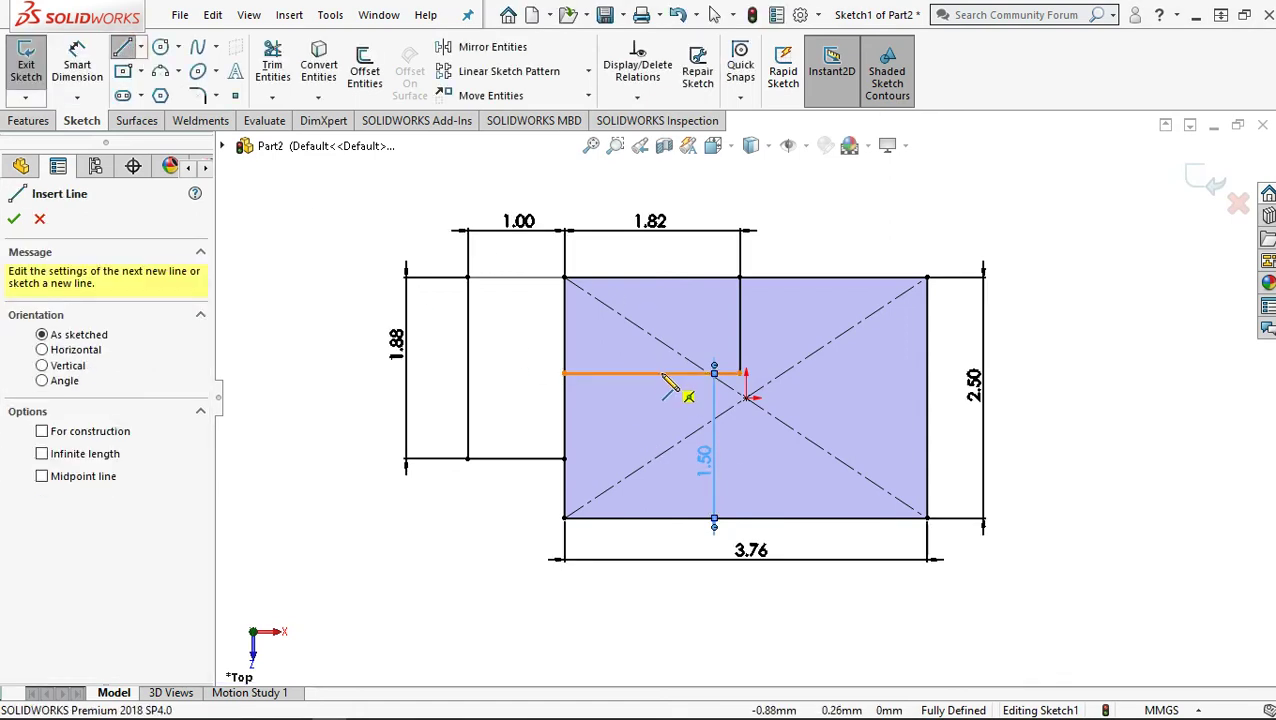
click(652, 374)
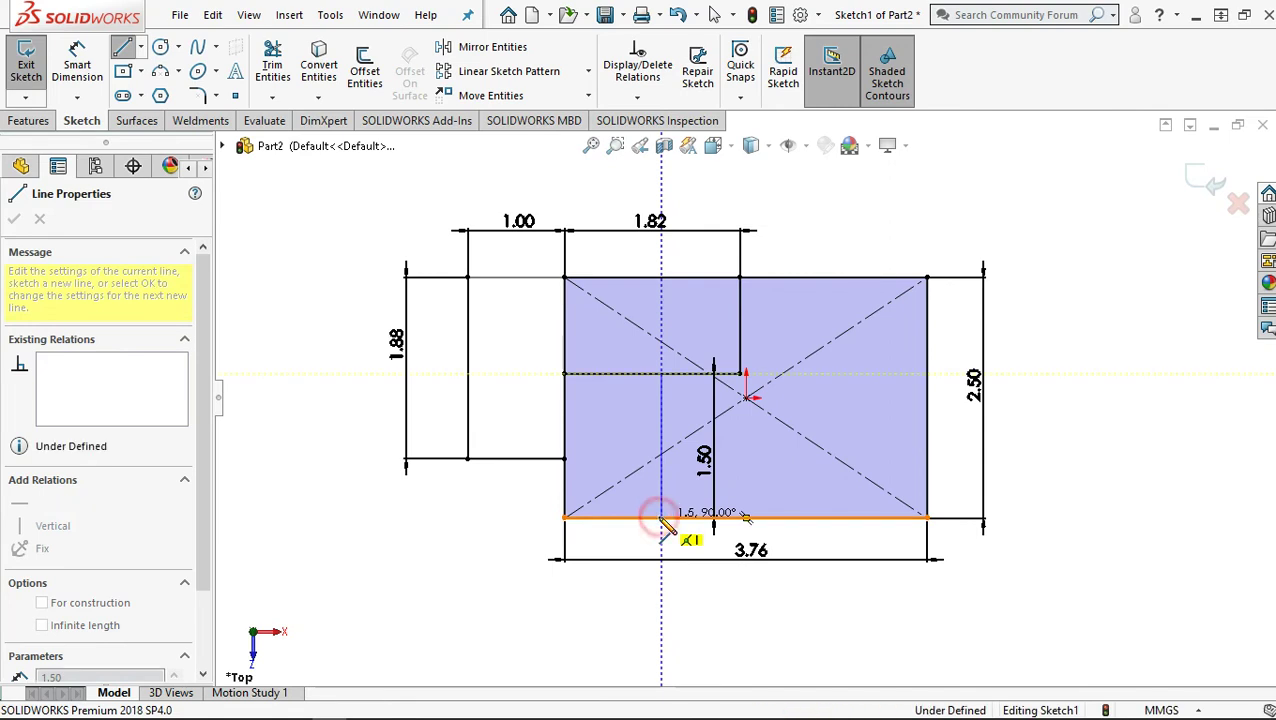
click(661, 518)
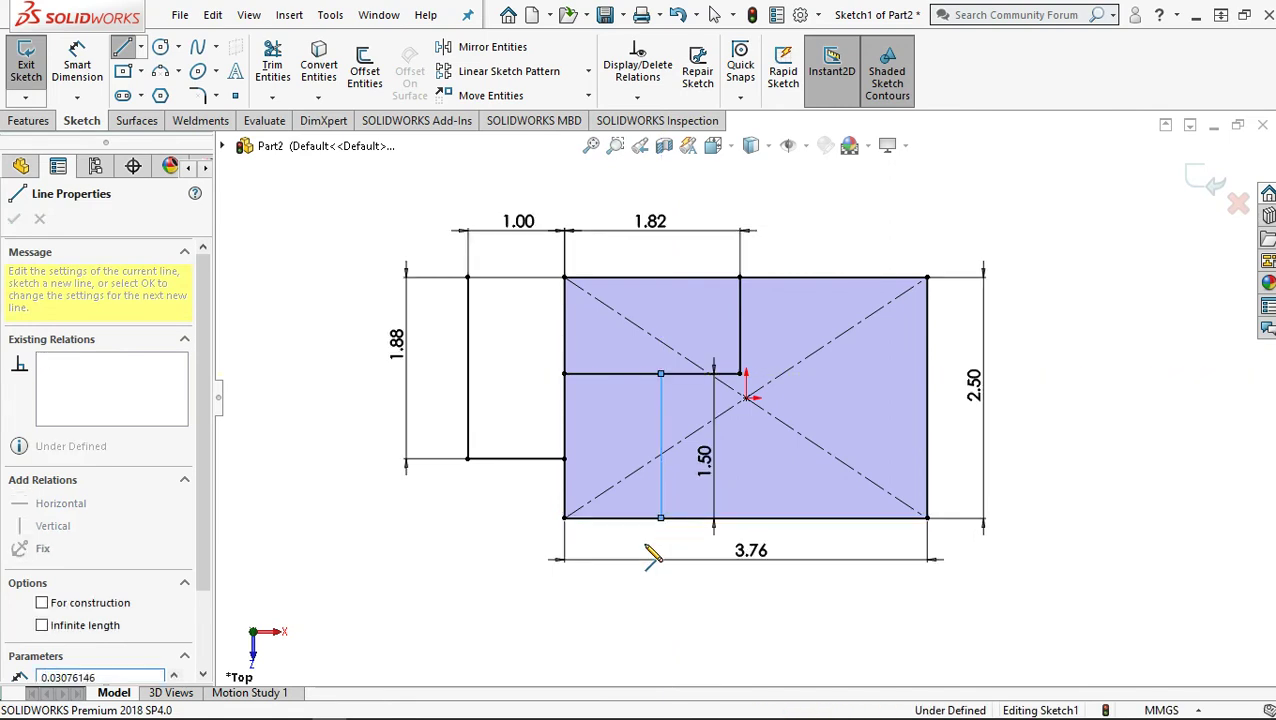
right_click(678, 460)
click(735, 476)
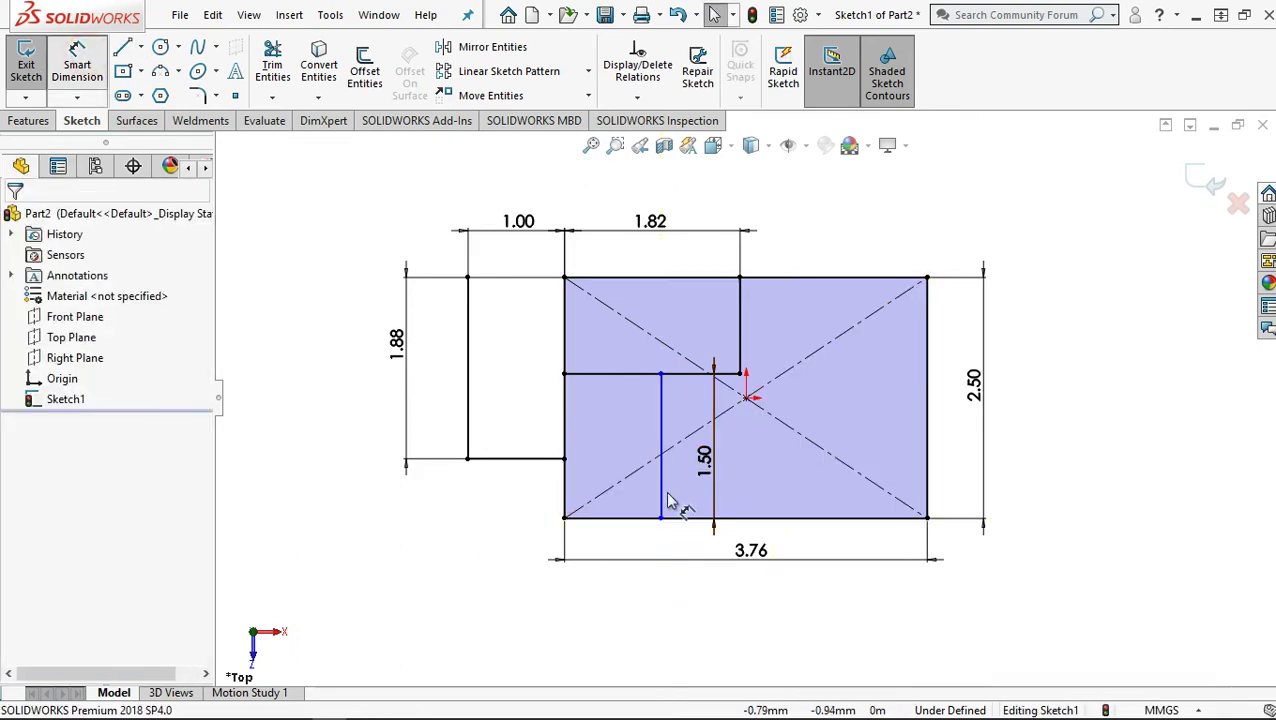
Dimension the new vertical line 1.12 from the left edge
key(d)
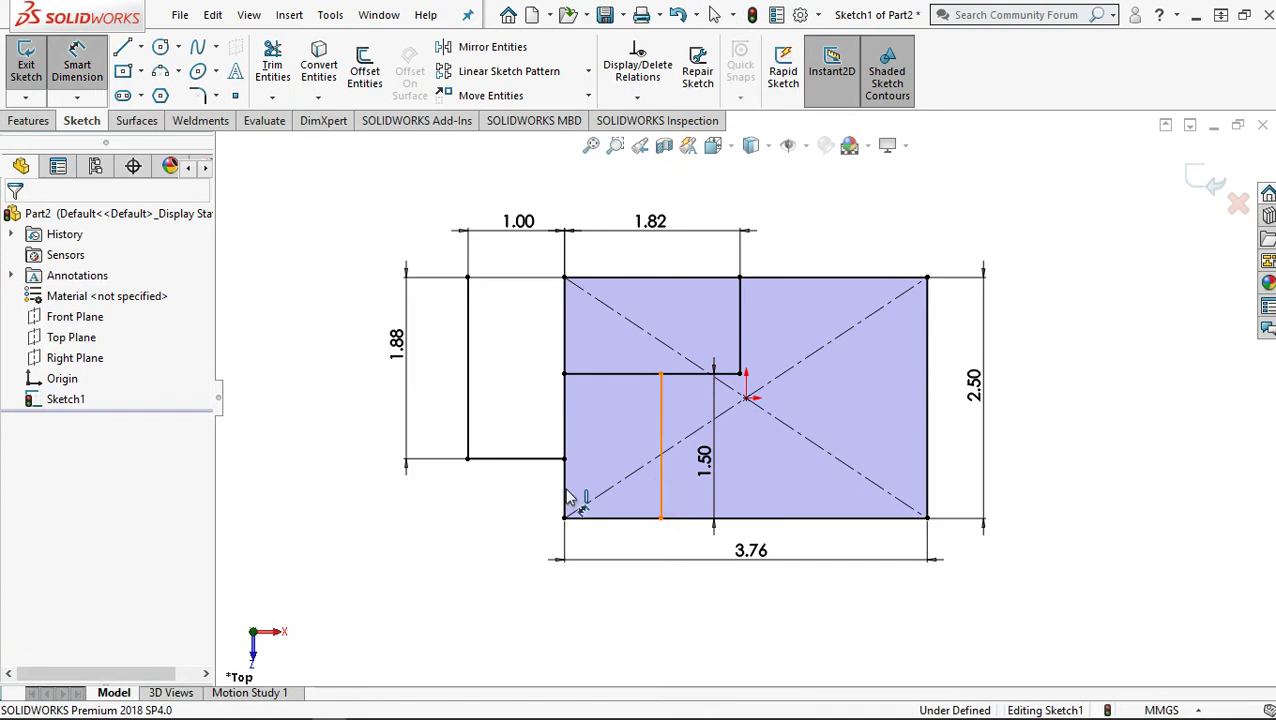
click(566, 497)
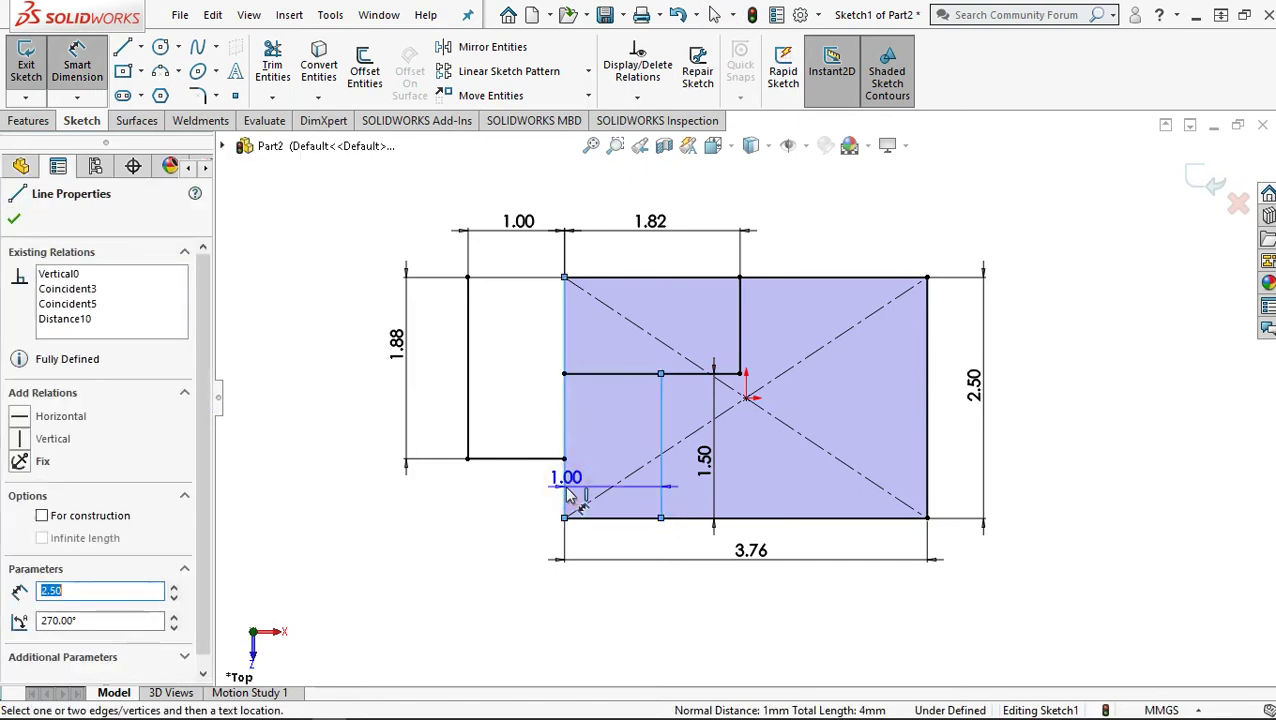
click(620, 556)
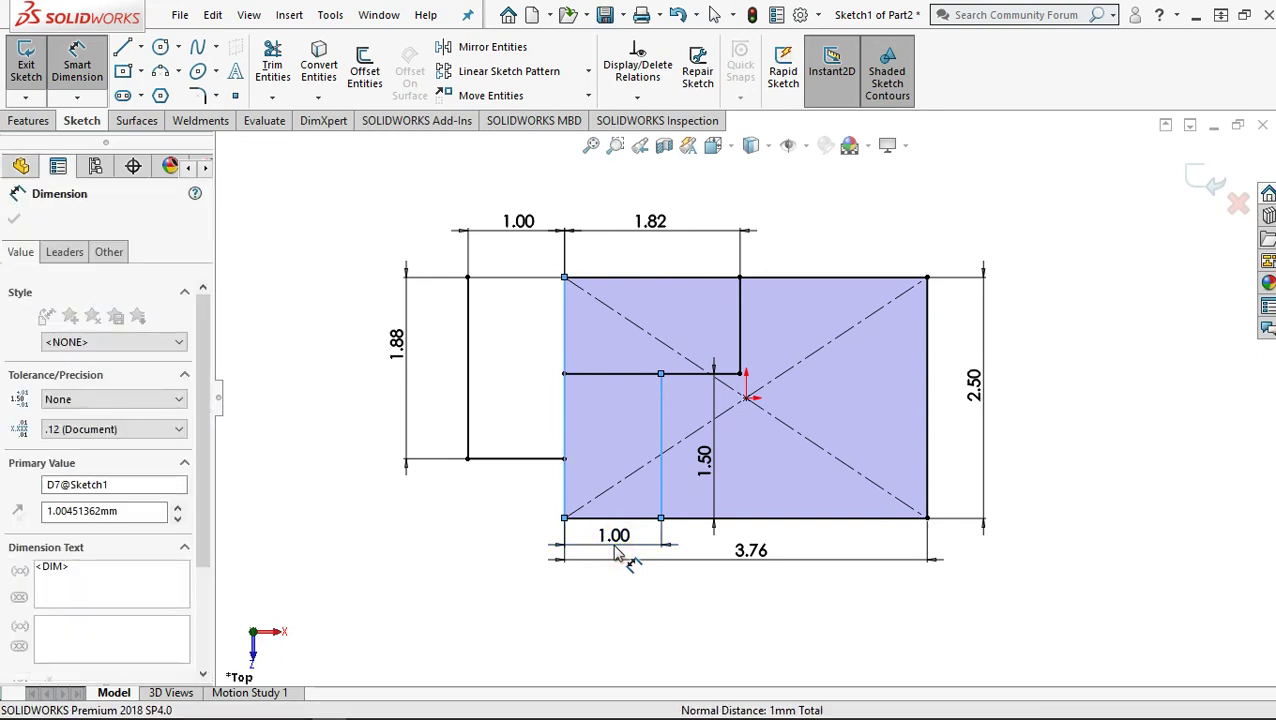
text(1.12)
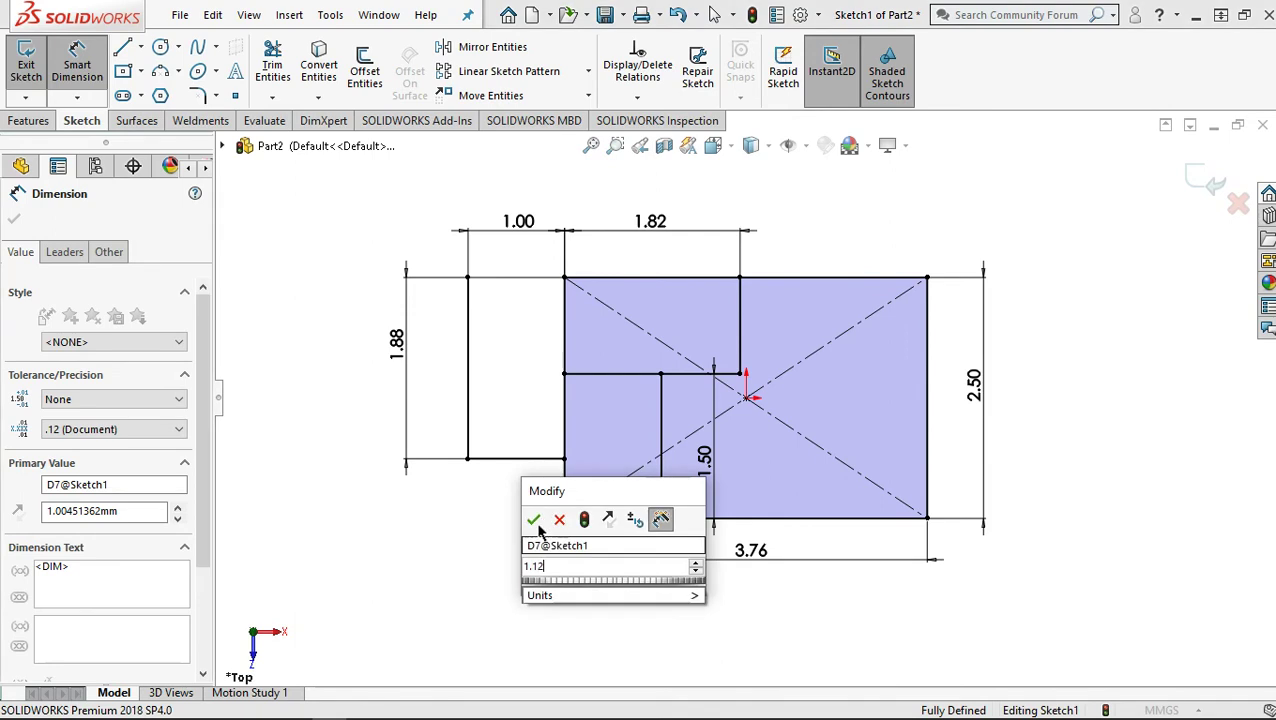
click(535, 522)
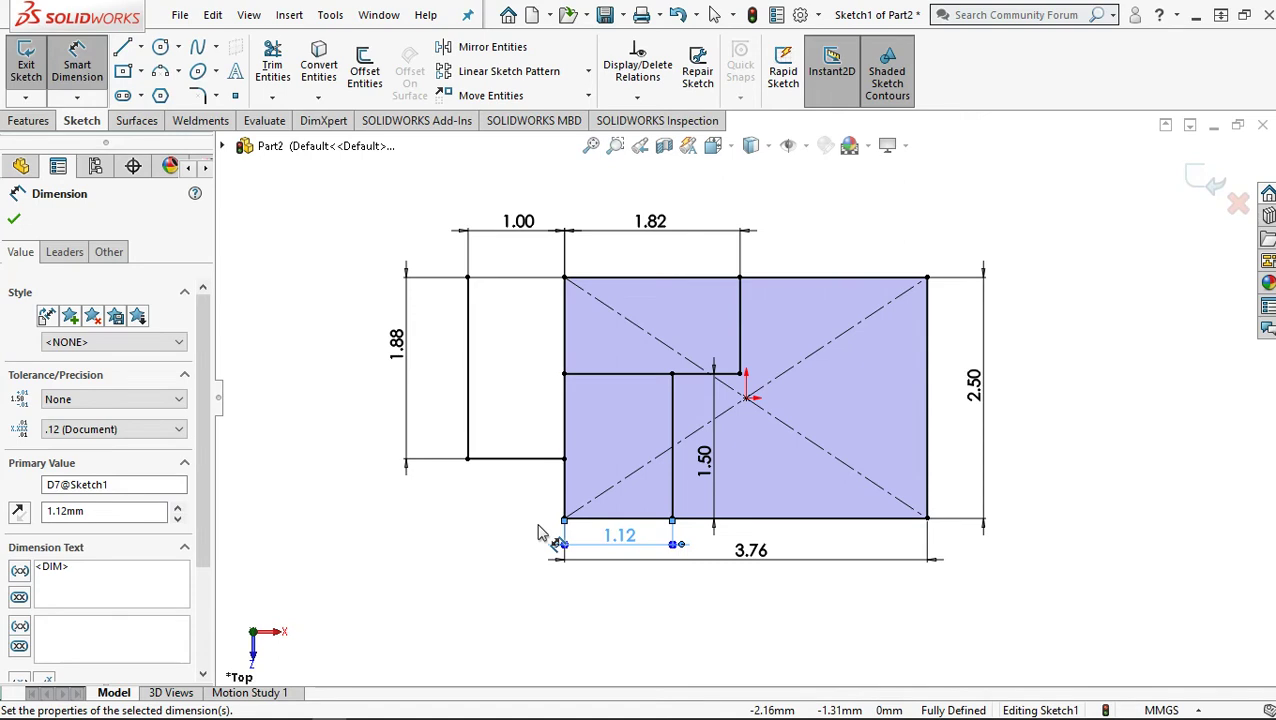
click(122, 47)
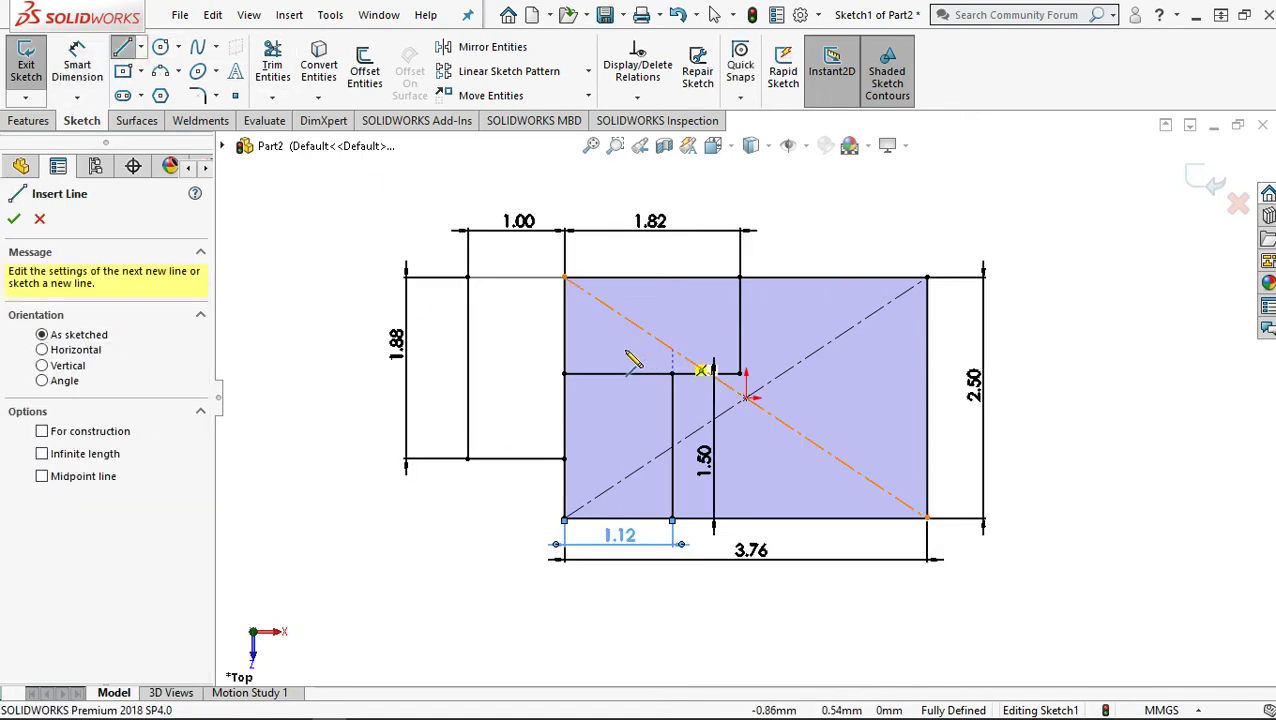
Draw a vertical line joining the top edge to the notch line
click(595, 373)
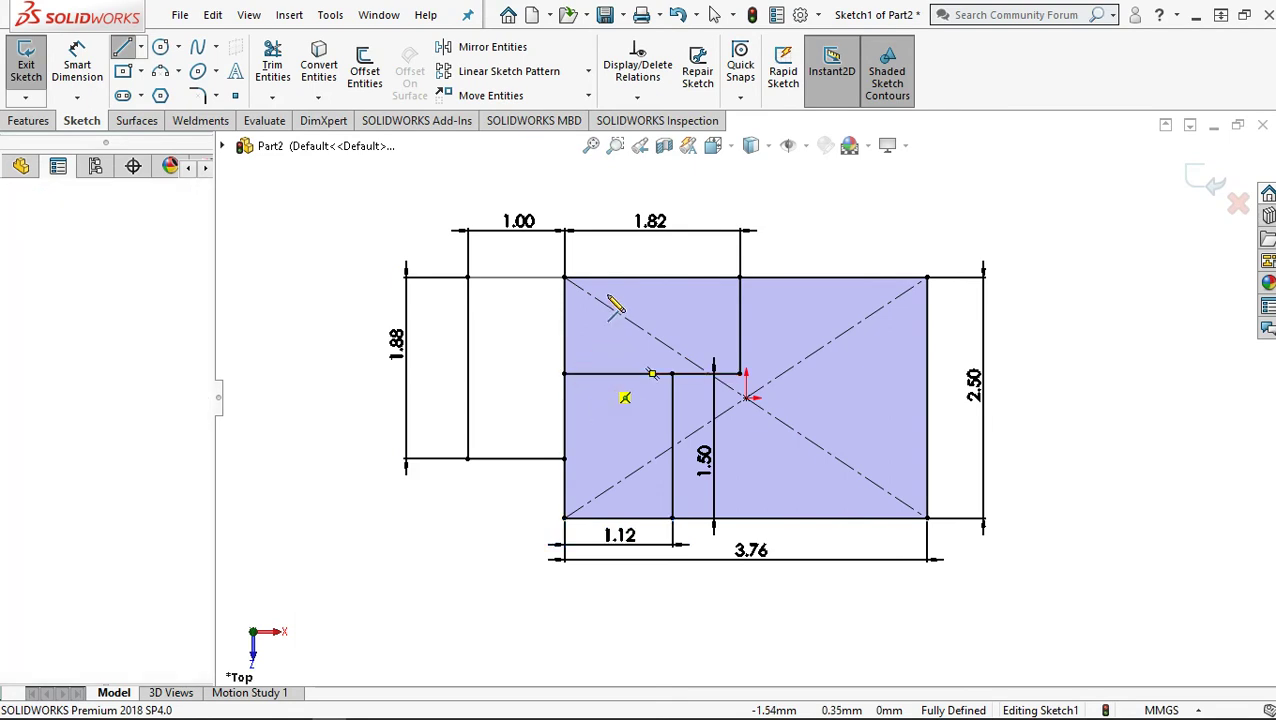
click(598, 279)
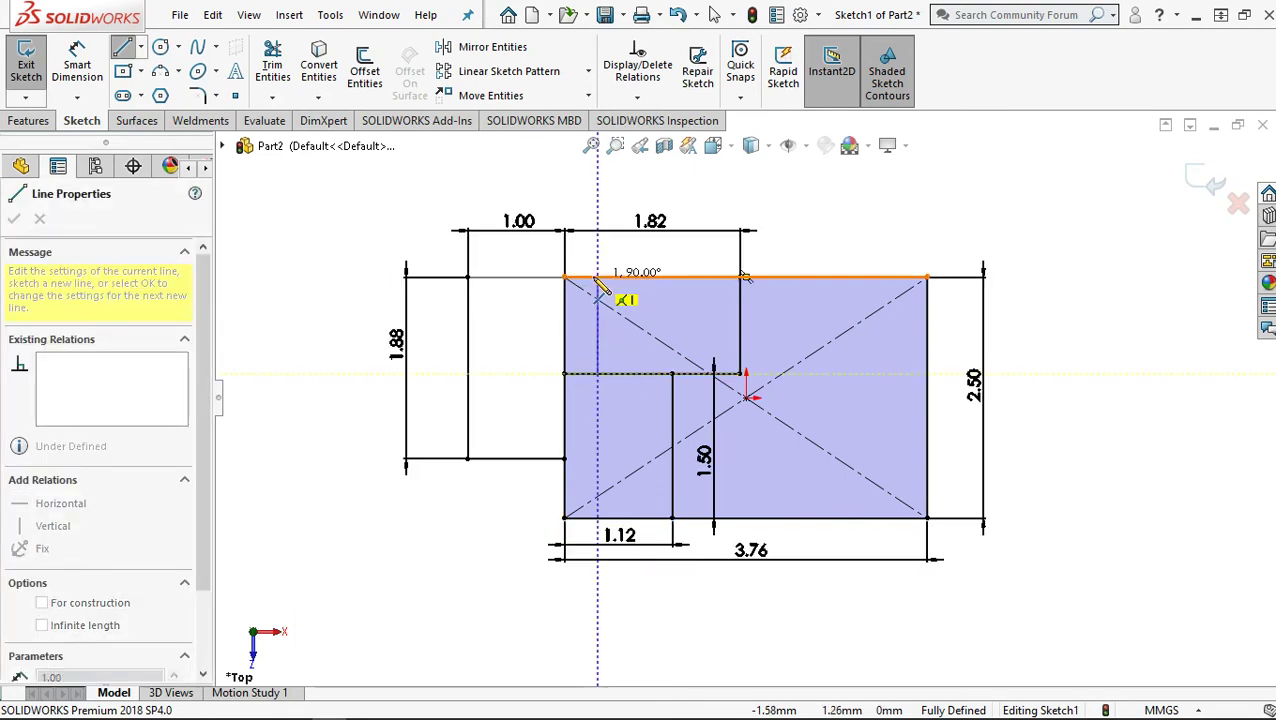
click(597, 277)
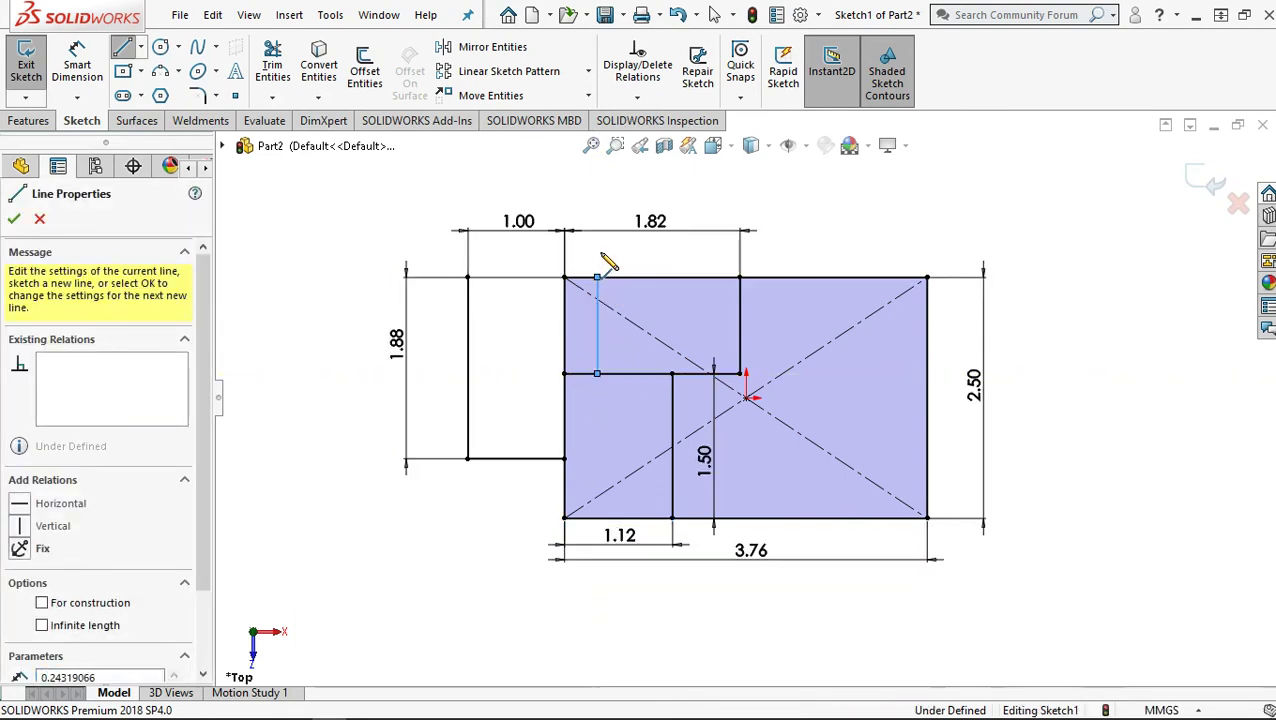
right_click(612, 243)
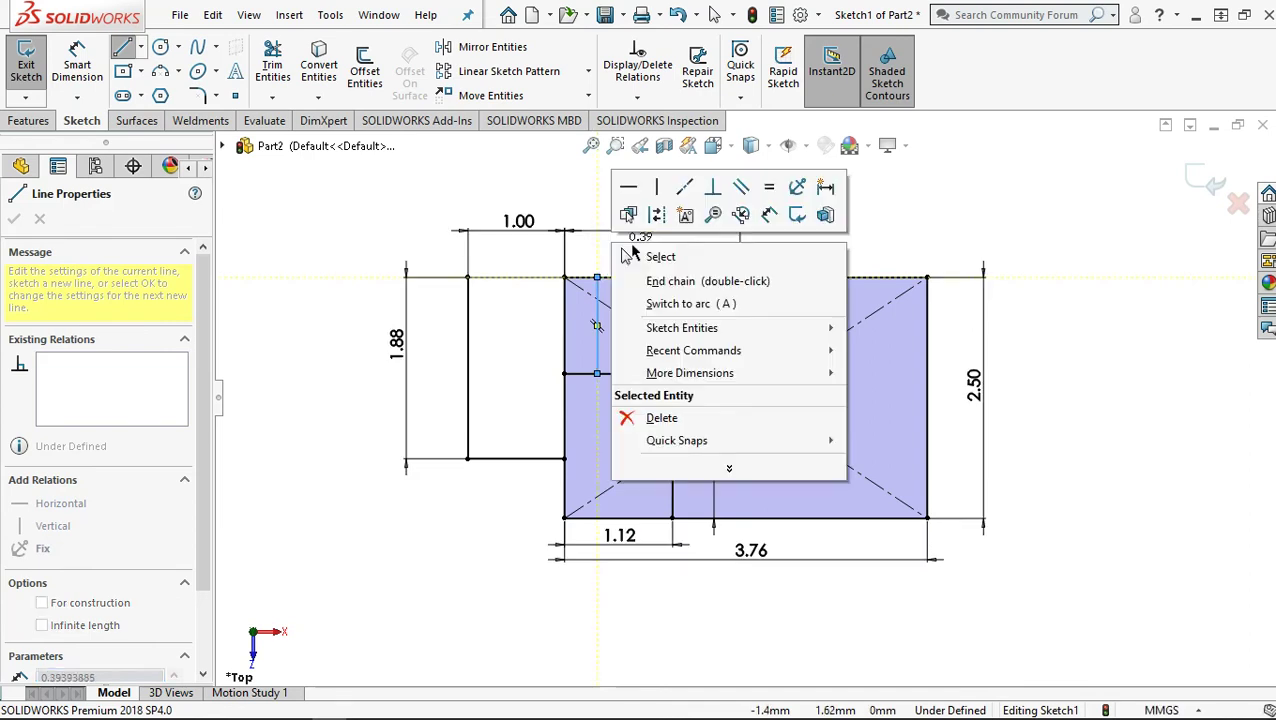
click(655, 257)
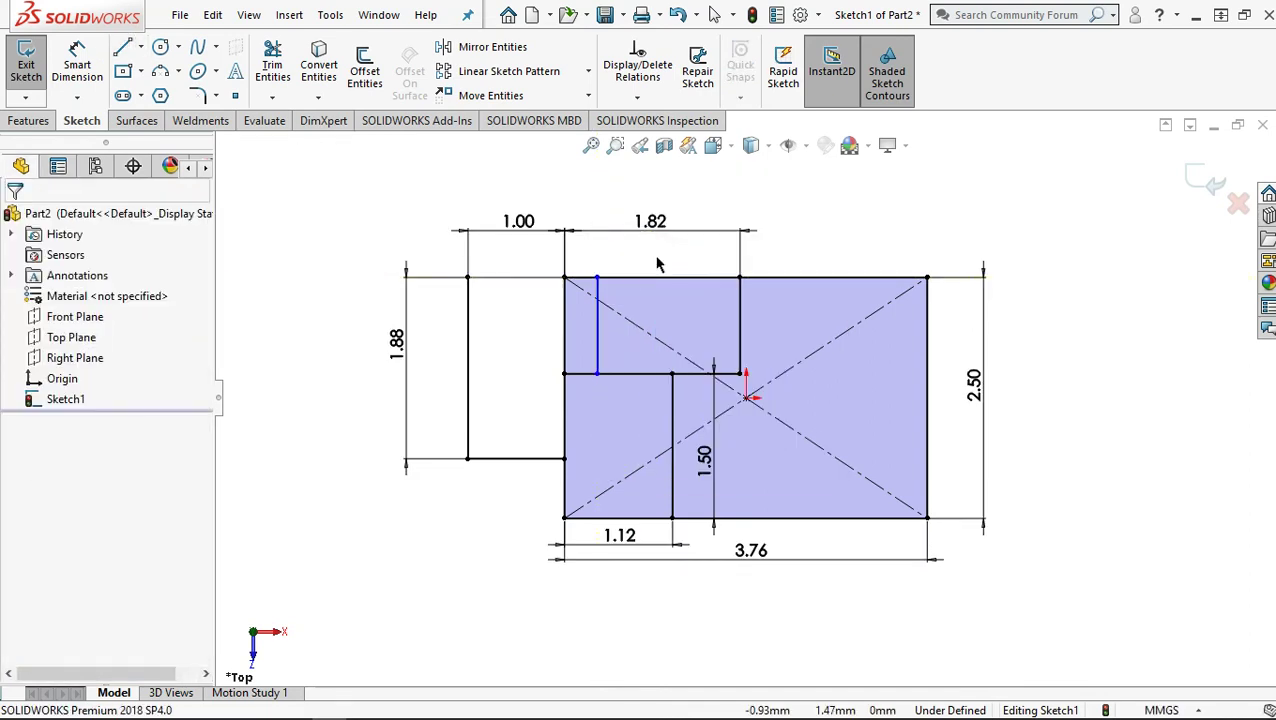
Dimension that line 1.38 from the far left vertical edge
click(79, 66)
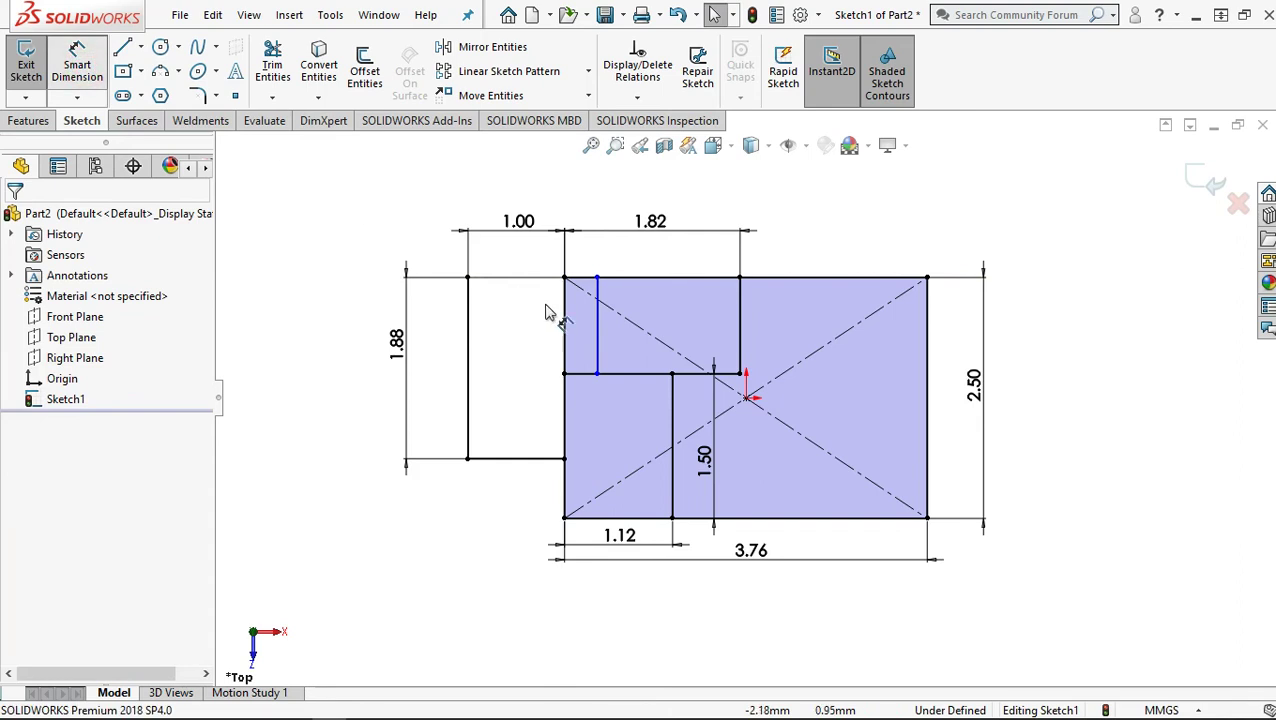
click(597, 328)
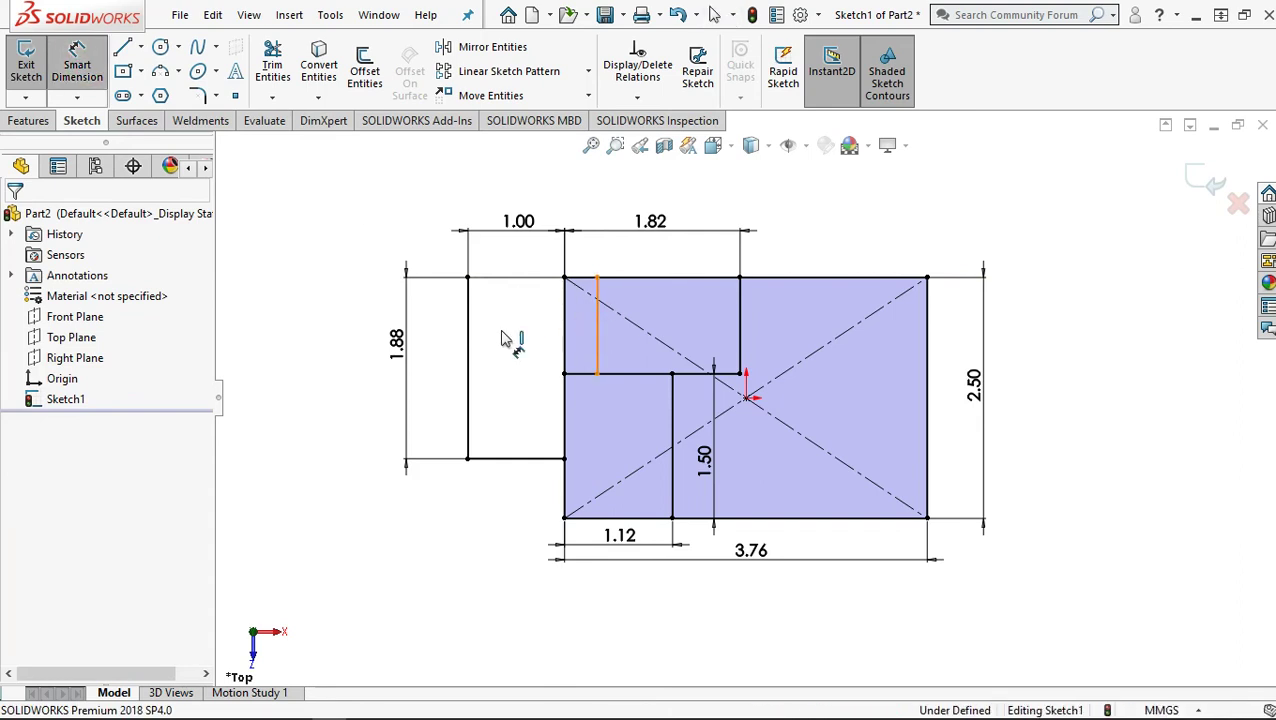
click(468, 334)
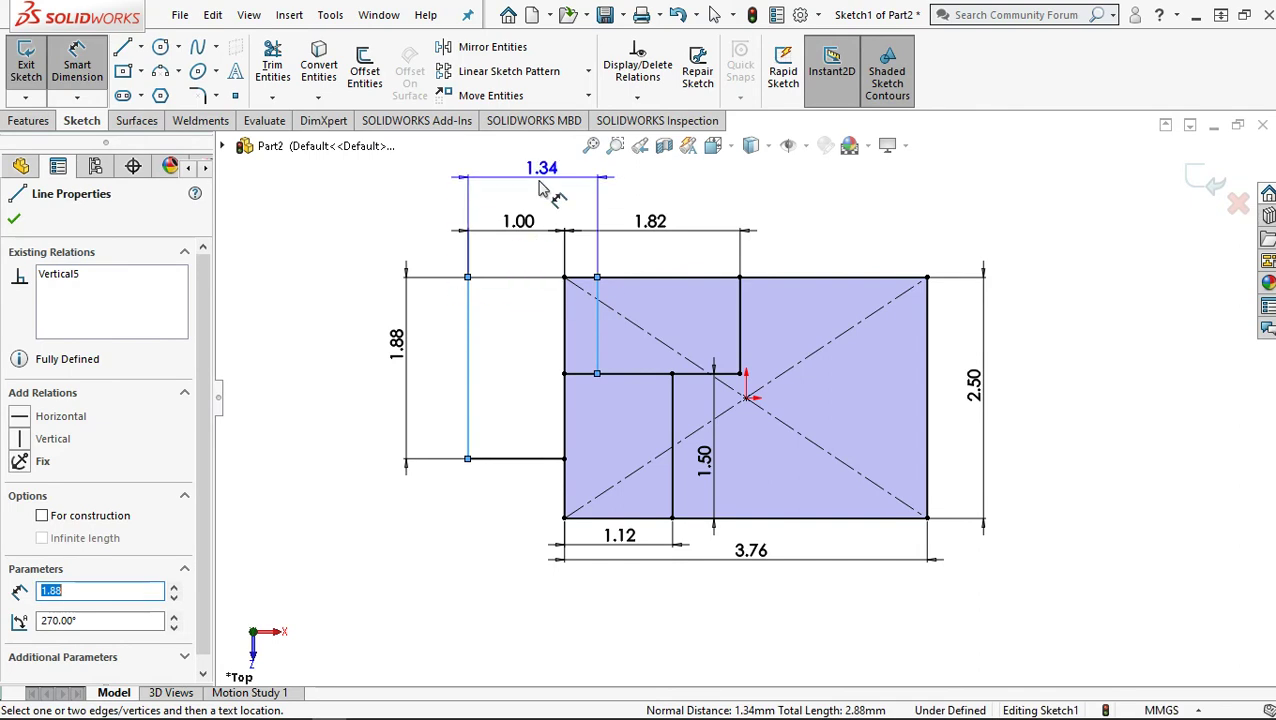
click(540, 190)
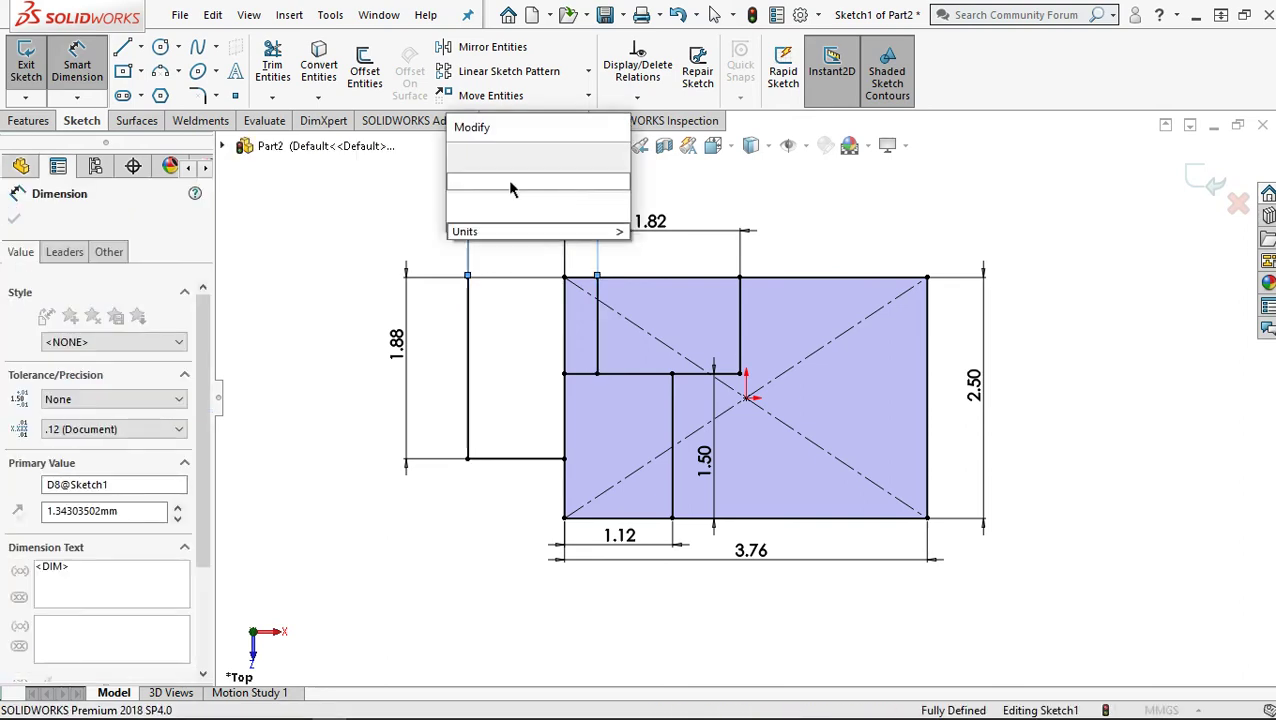
text(1.38)
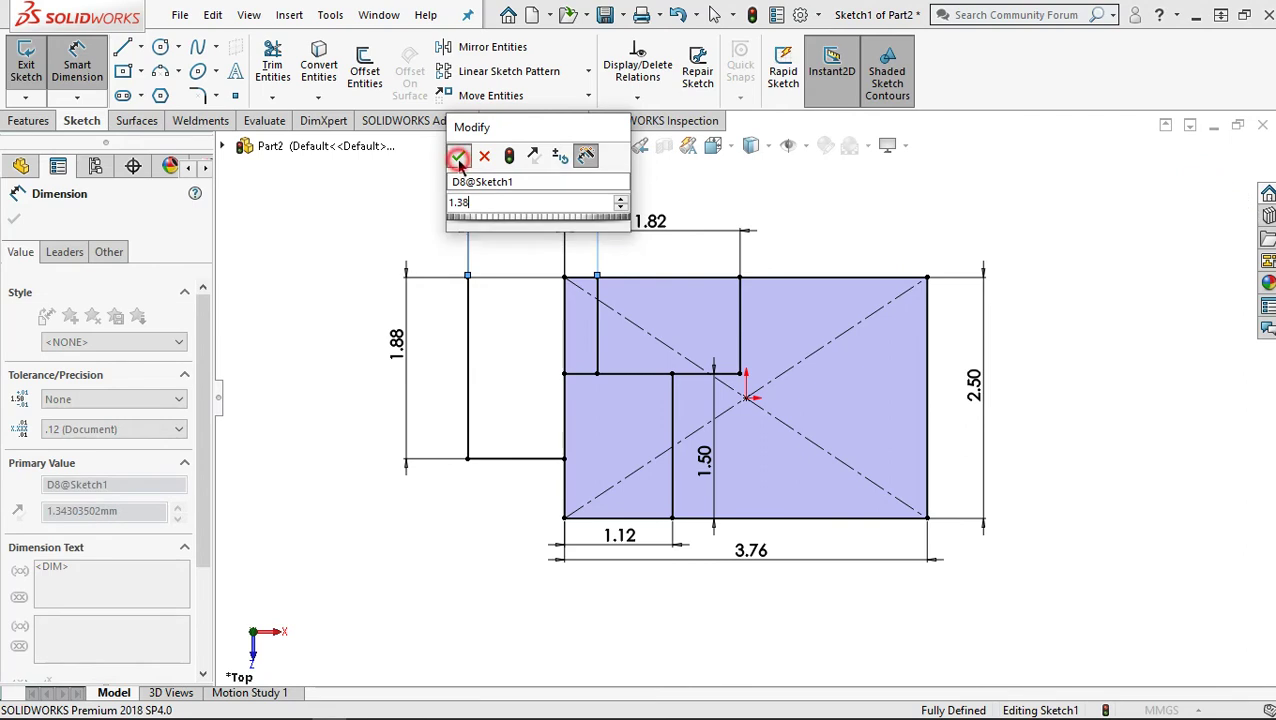
click(458, 156)
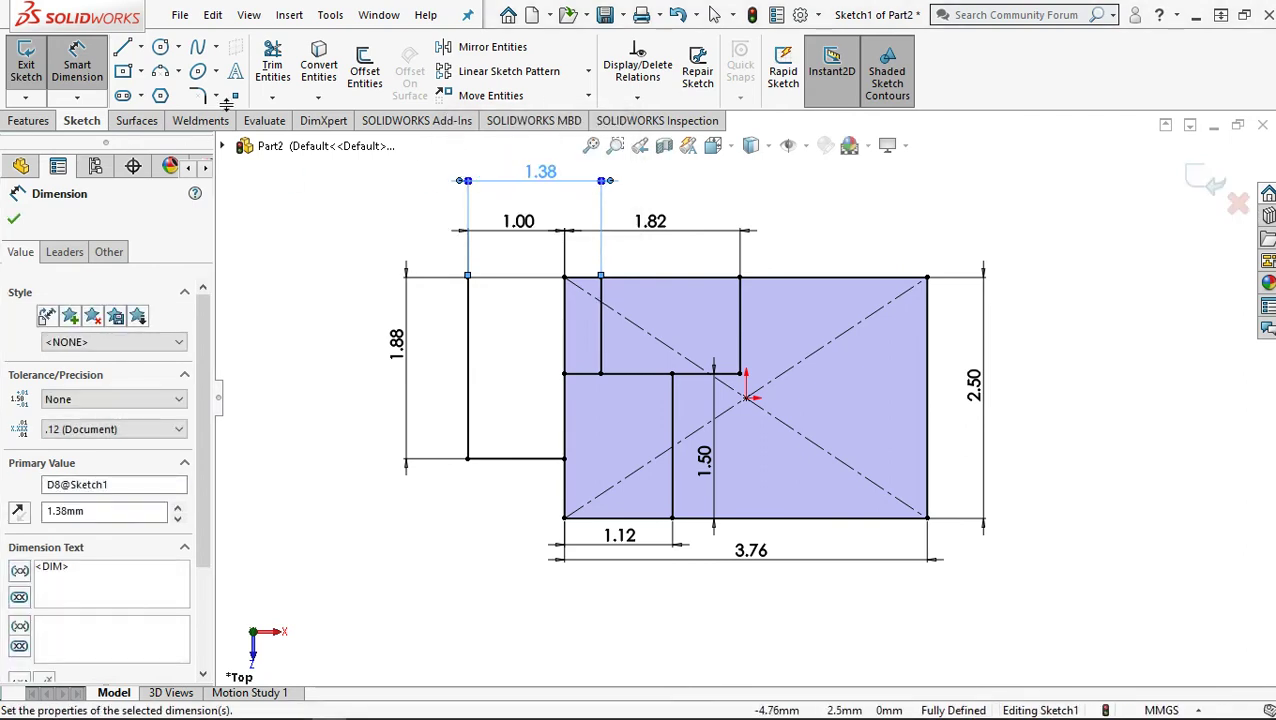
Trim away the leftover edge segment above the step
click(279, 80)
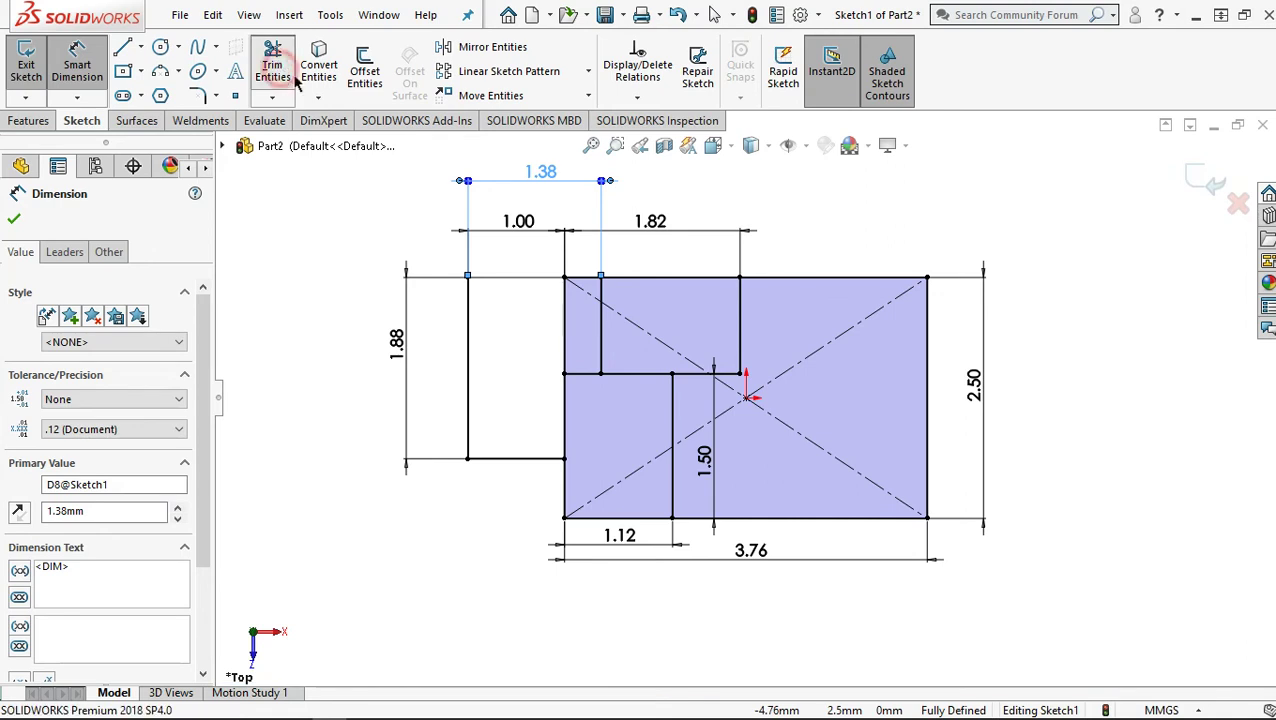
click(565, 323)
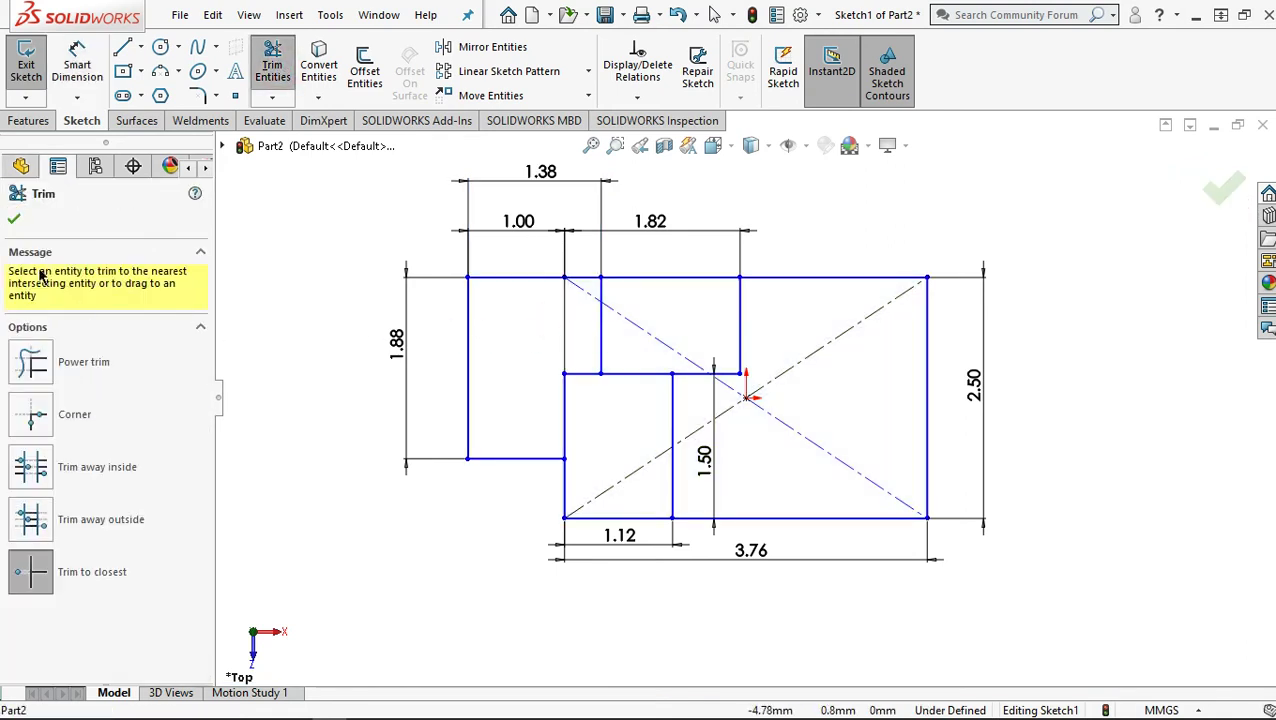
click(11, 221)
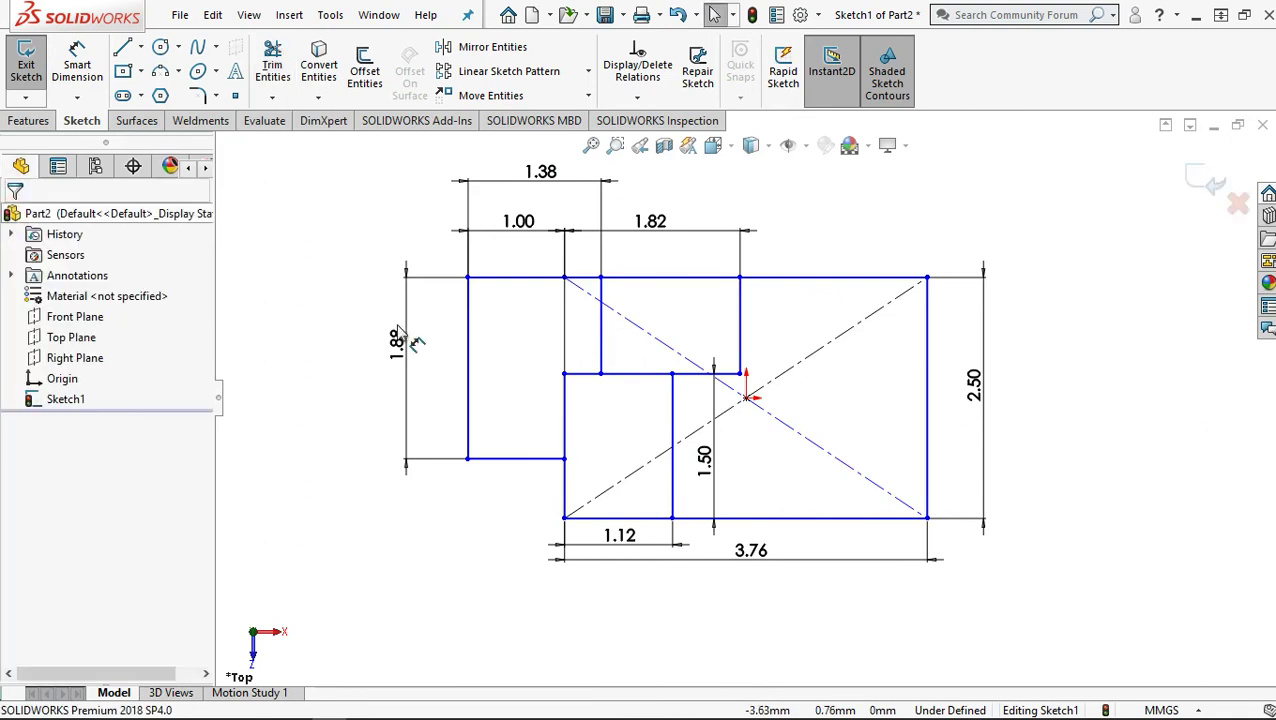
Start an Extruded Boss/Base and reverse its direction to extrude downward
click(30, 121)
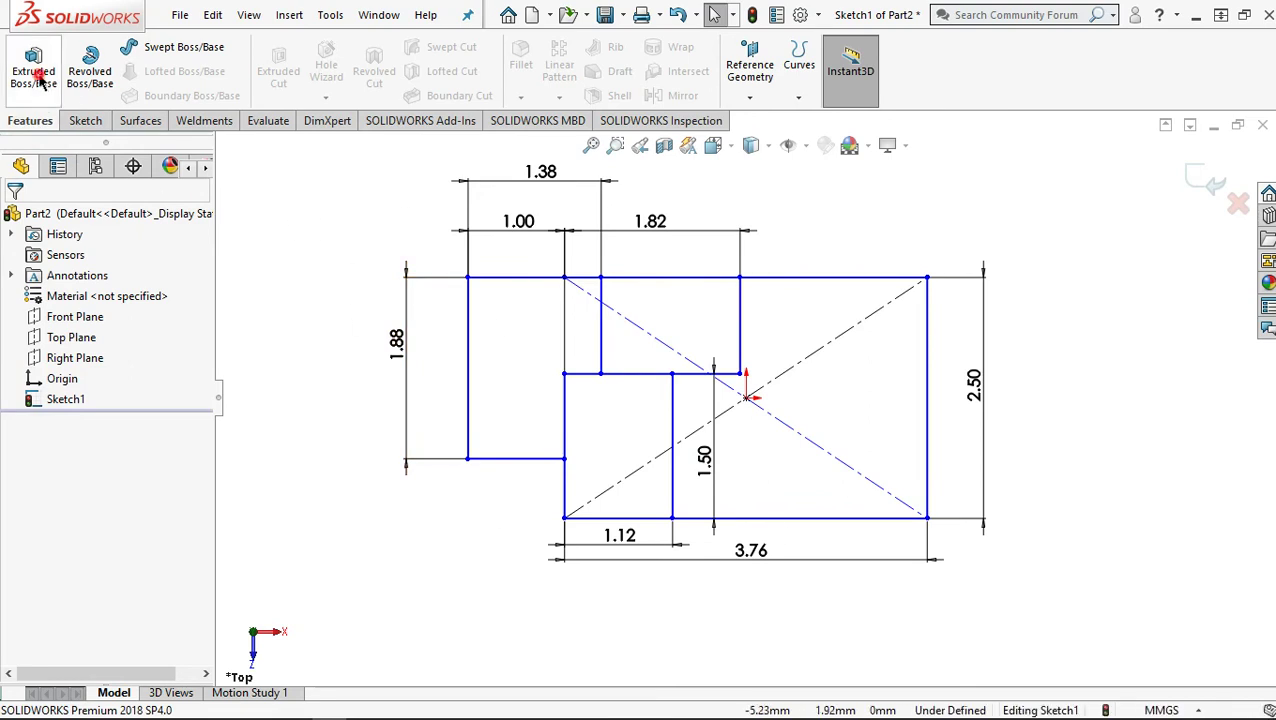
click(38, 84)
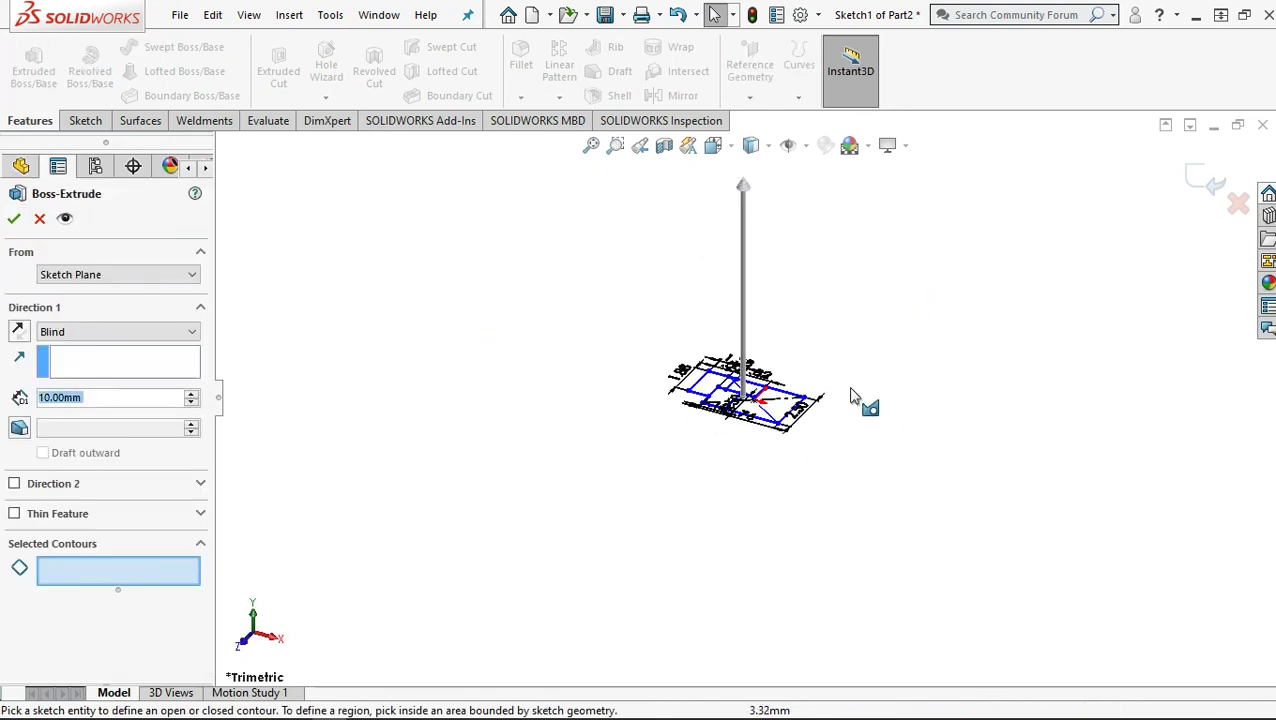
scroll(855, 400, down, 3)
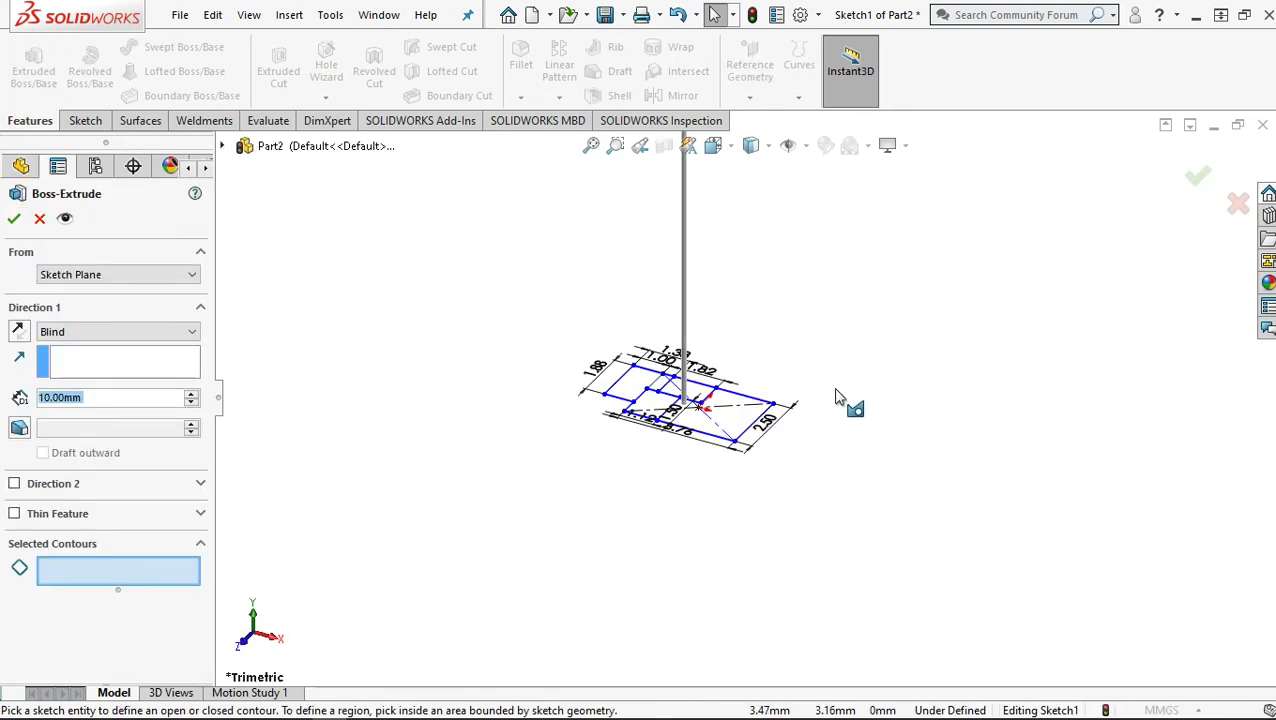
click(19, 333)
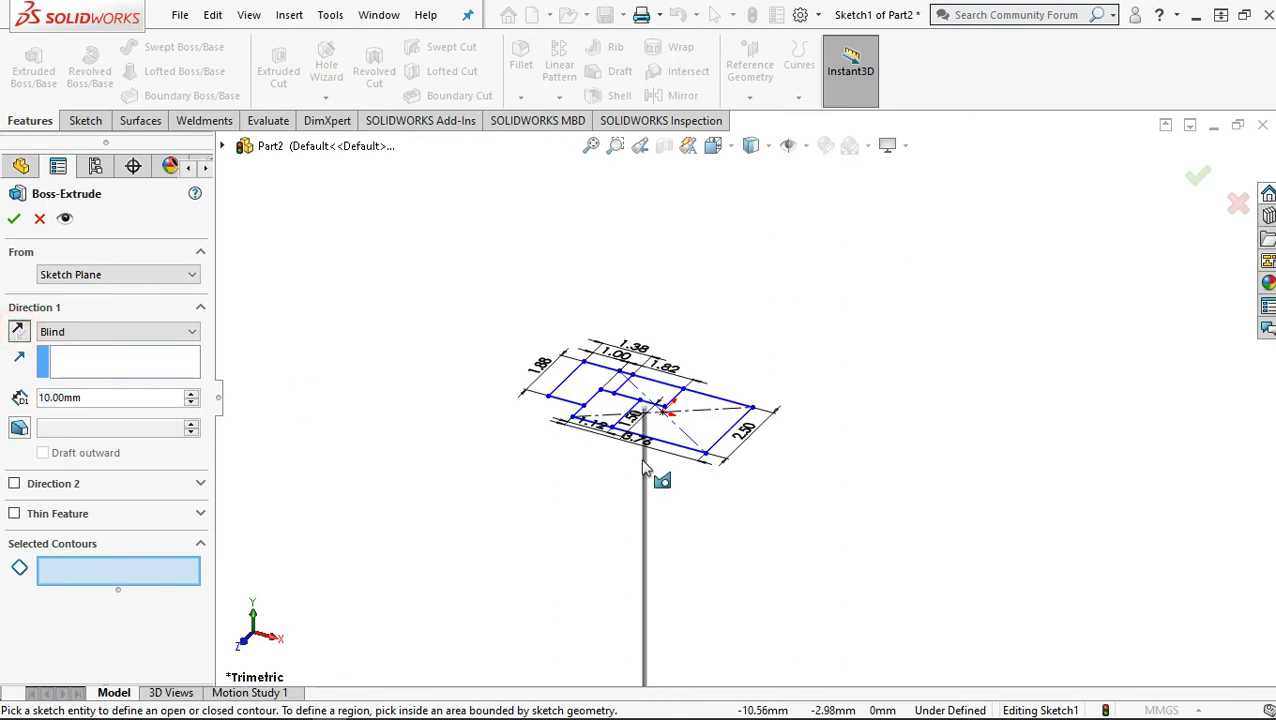
scroll(711, 485, down, 2)
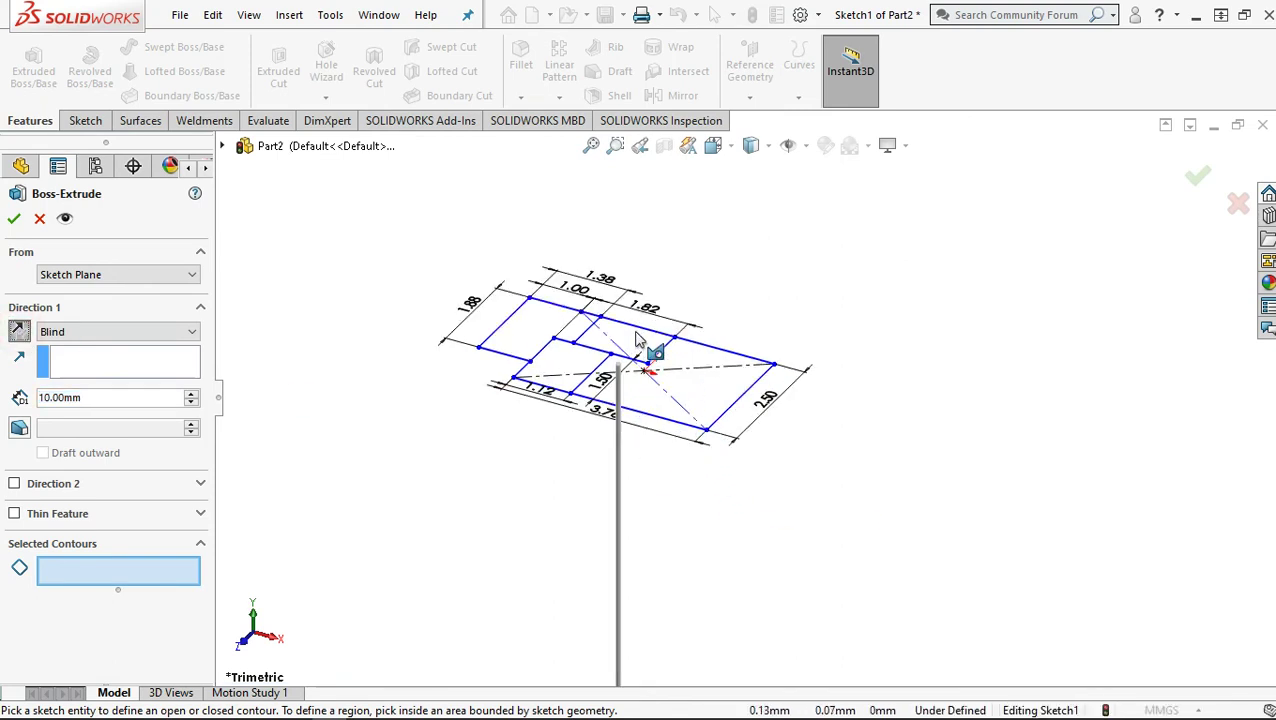
scroll(649, 353, down, 2)
scroll(555, 336, up, 1)
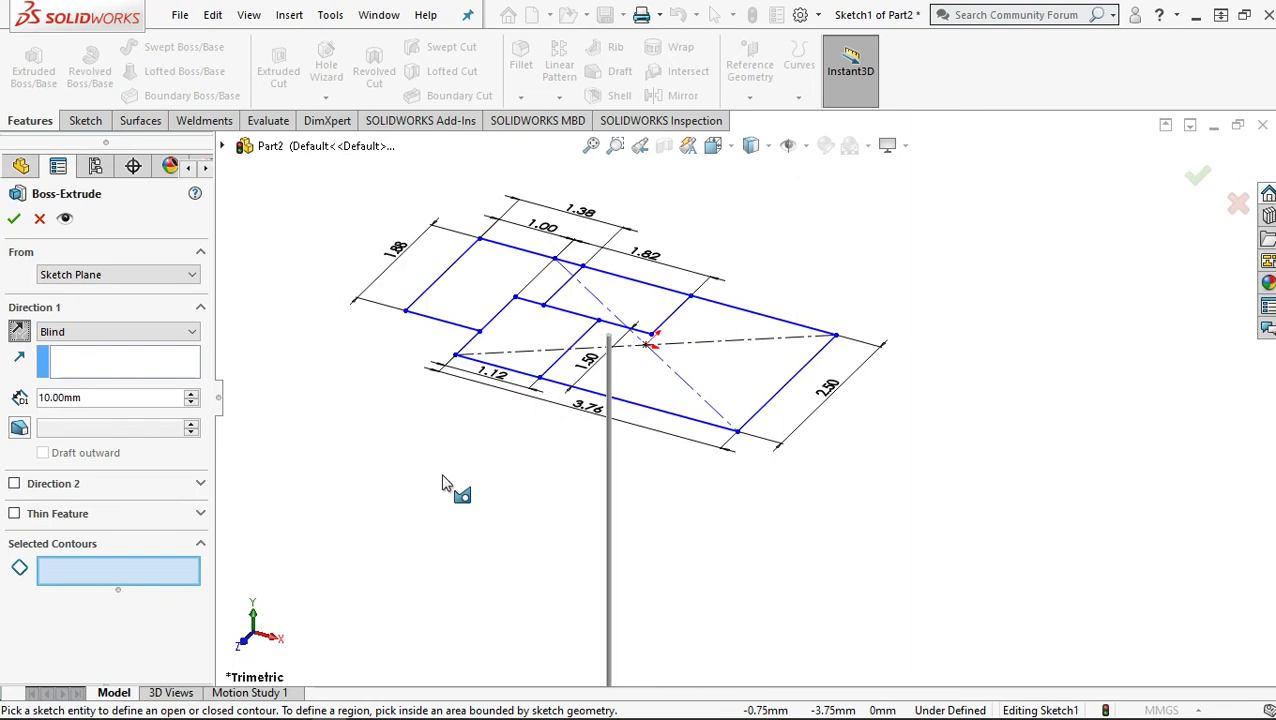
Select the four sketch regions and extrude them to a 3 mm depth
click(490, 292)
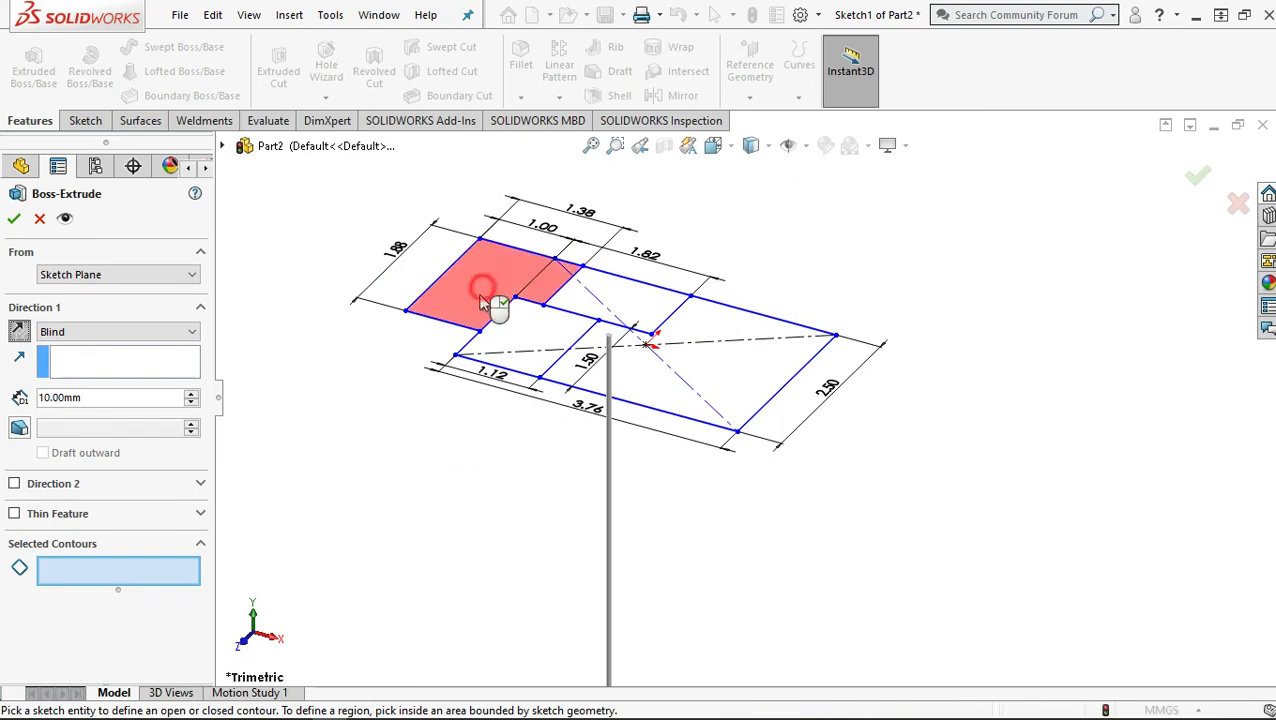
click(527, 342)
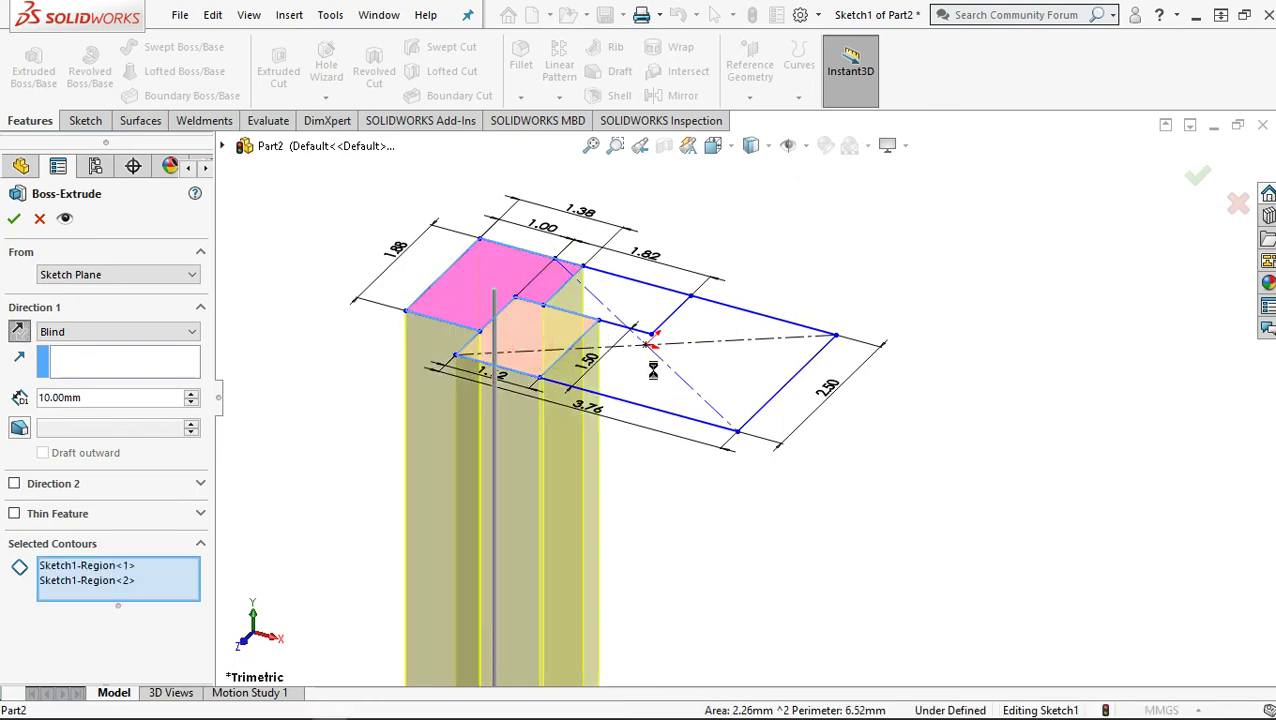
click(658, 370)
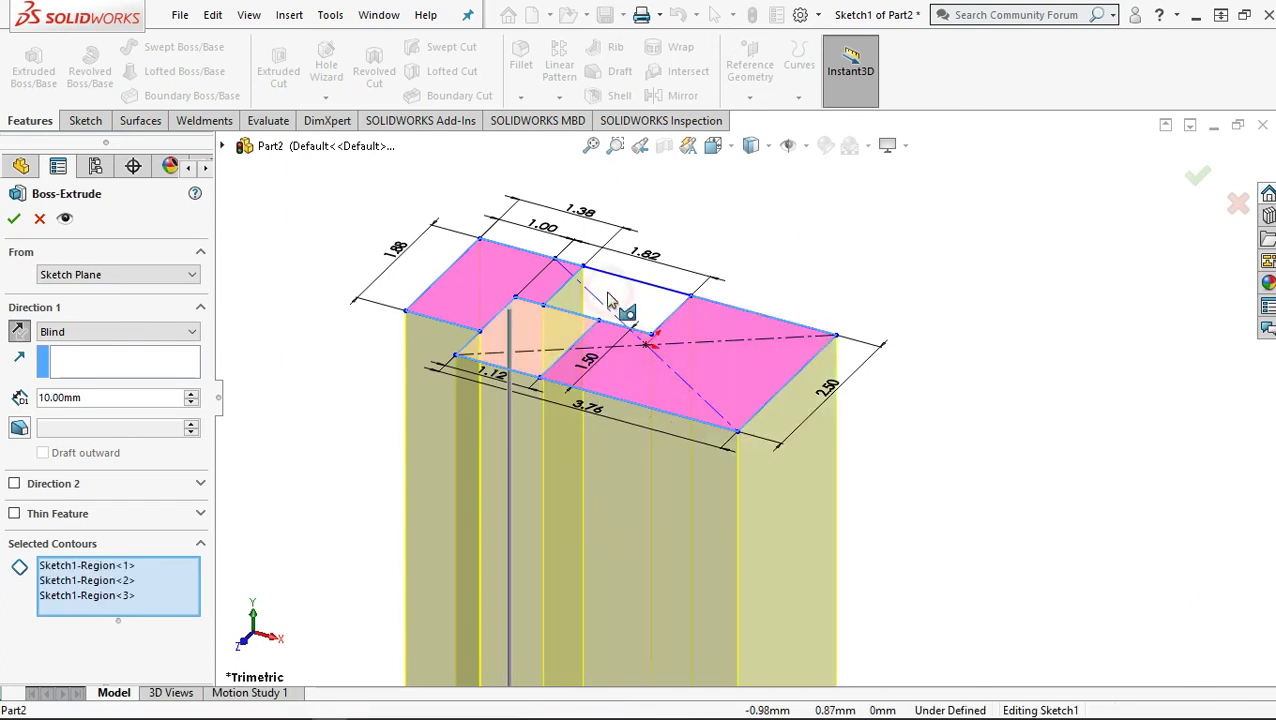
click(610, 298)
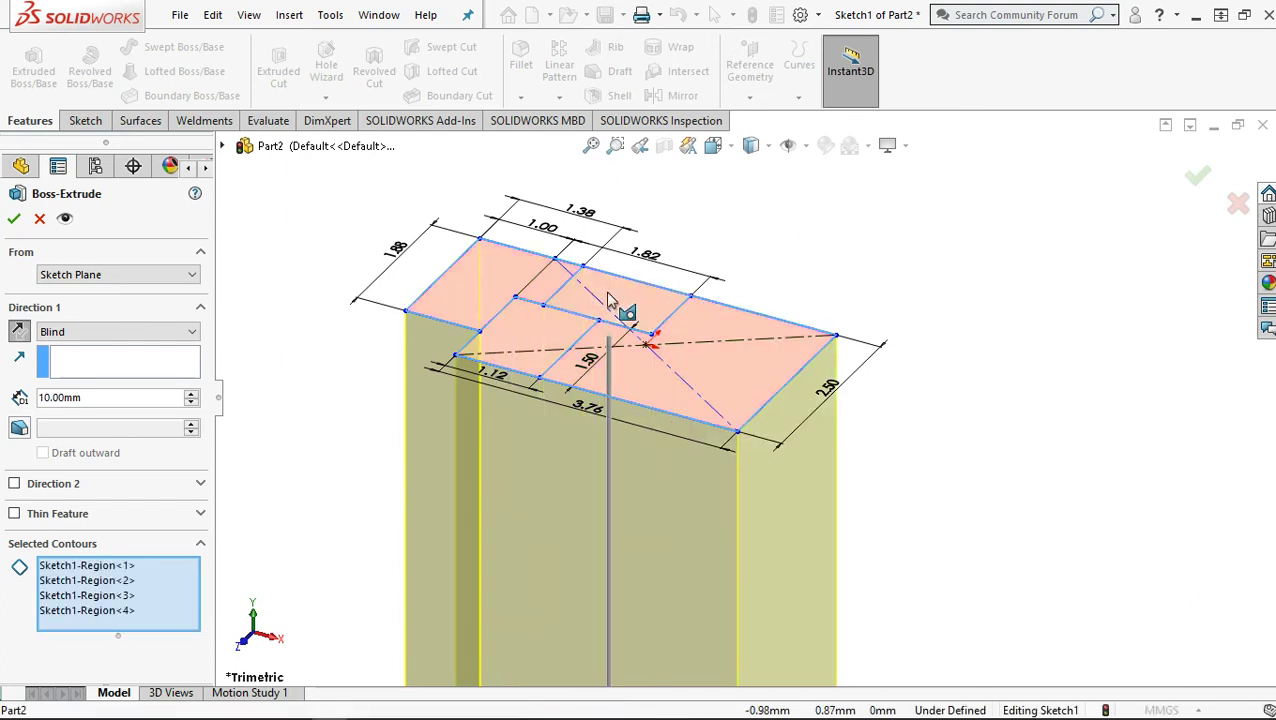
click(99, 398)
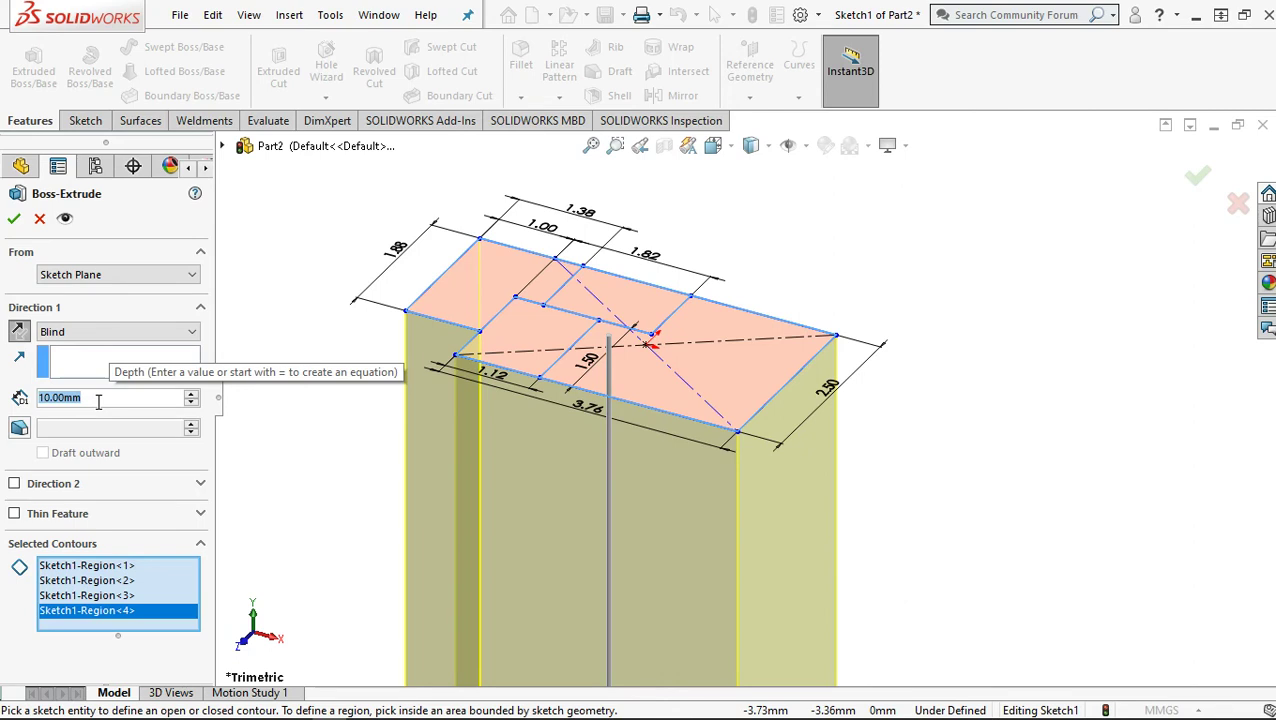
text(3)
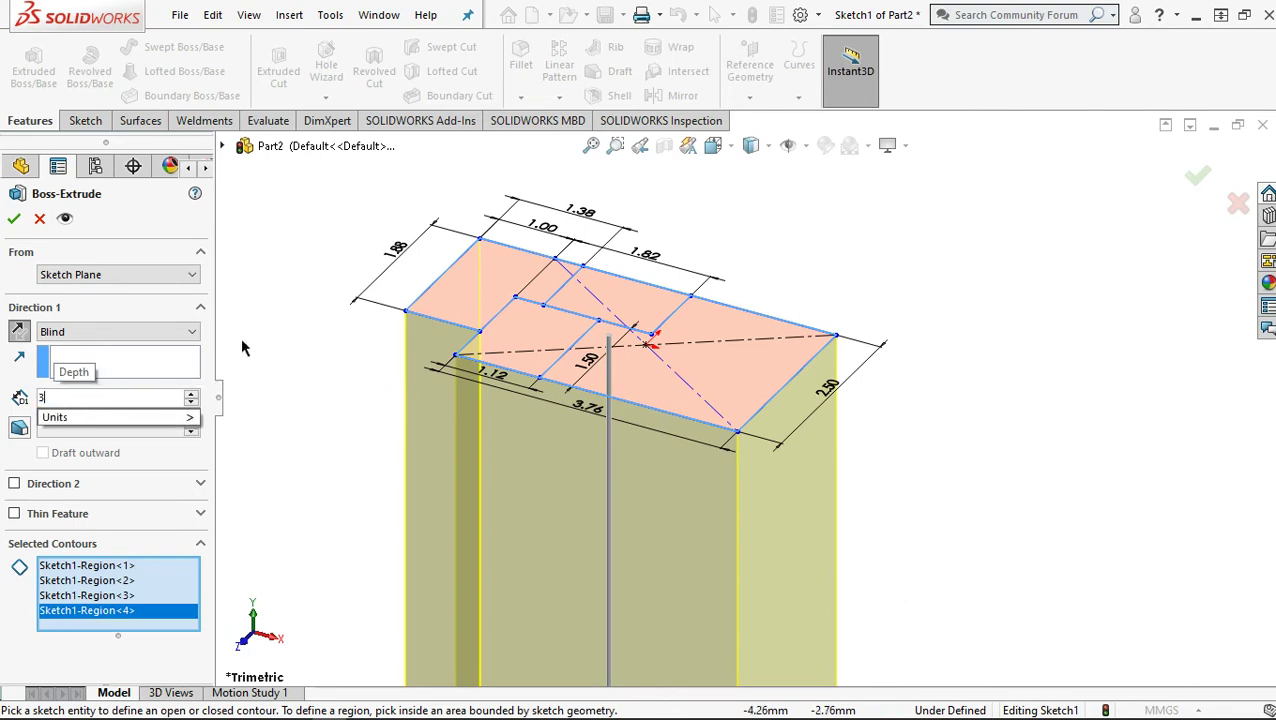
click(15, 221)
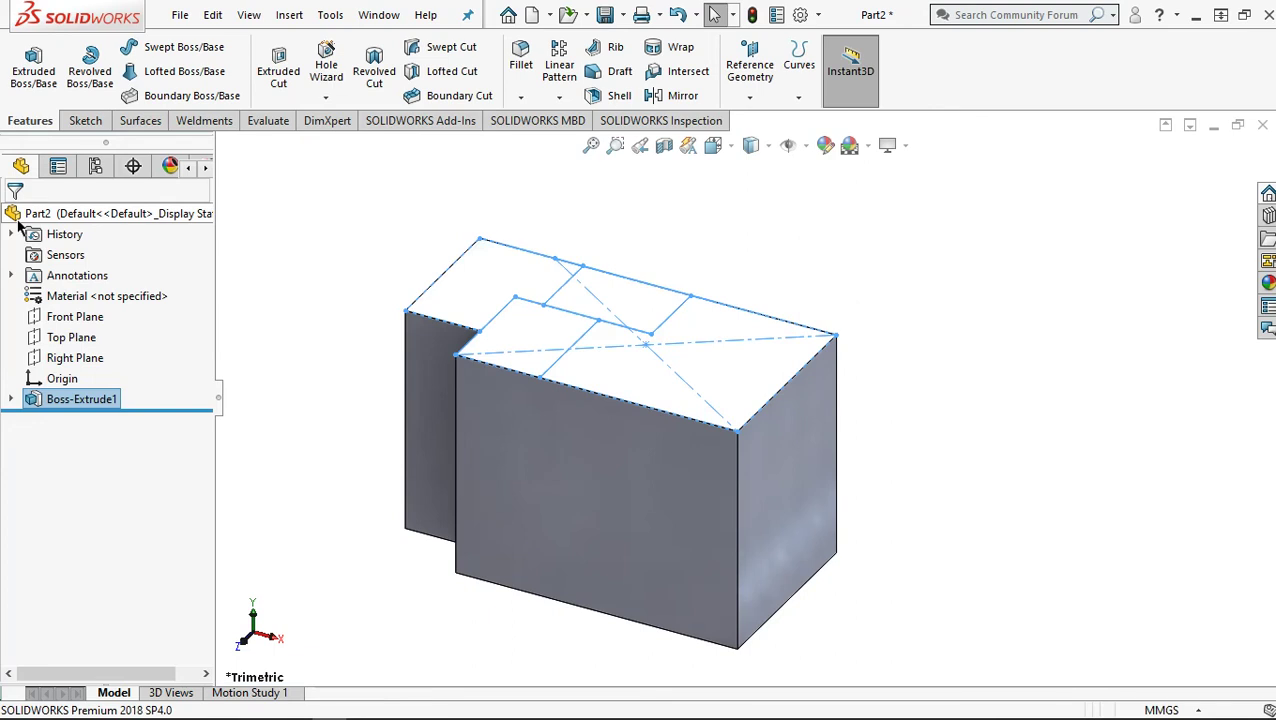
Expand the extrusion in the tree and show its sketch with dimensions on the model
click(10, 399)
click(84, 421)
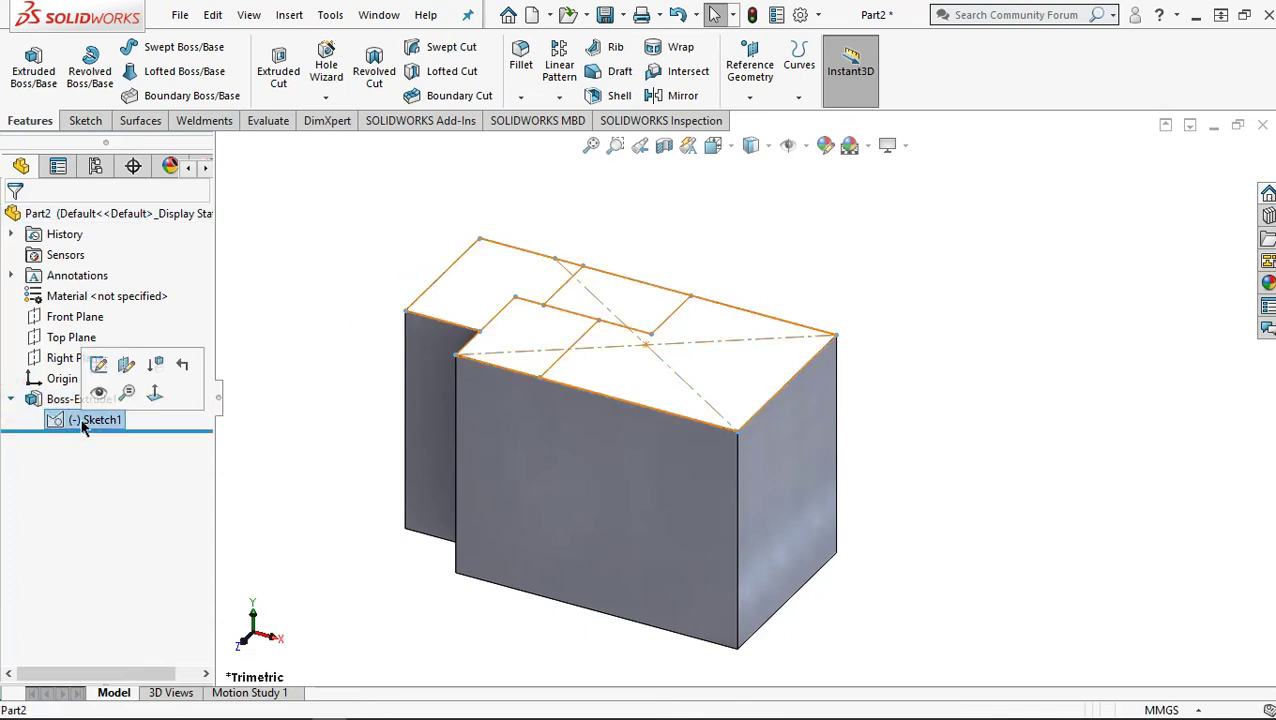
click(84, 421)
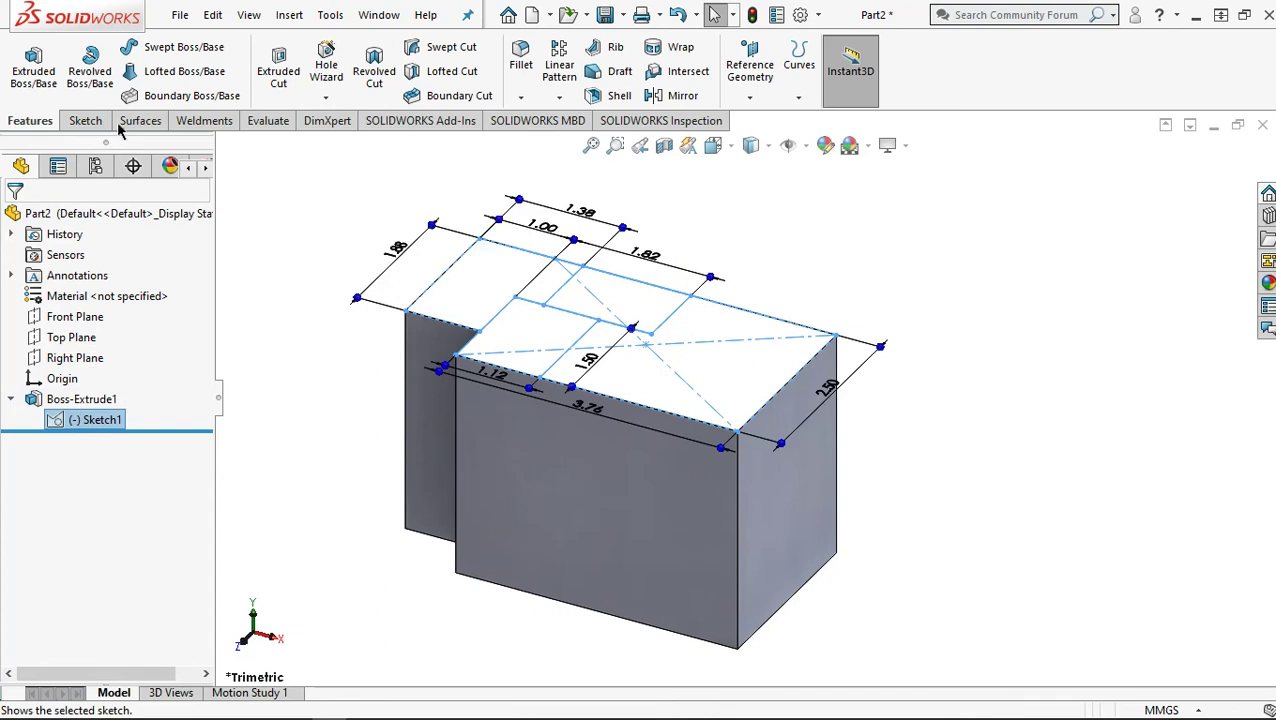
Extrude-cut the top notch and right sketch regions to a 1.31 mm blind depth
click(282, 64)
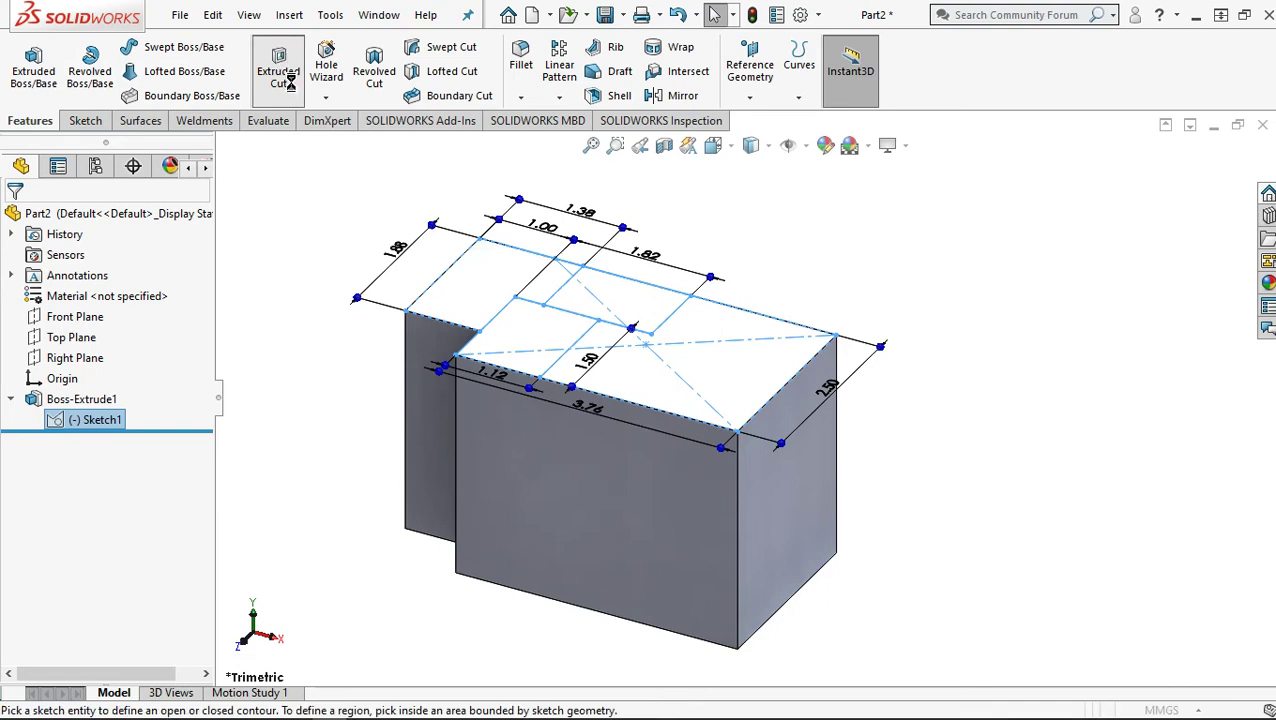
click(610, 306)
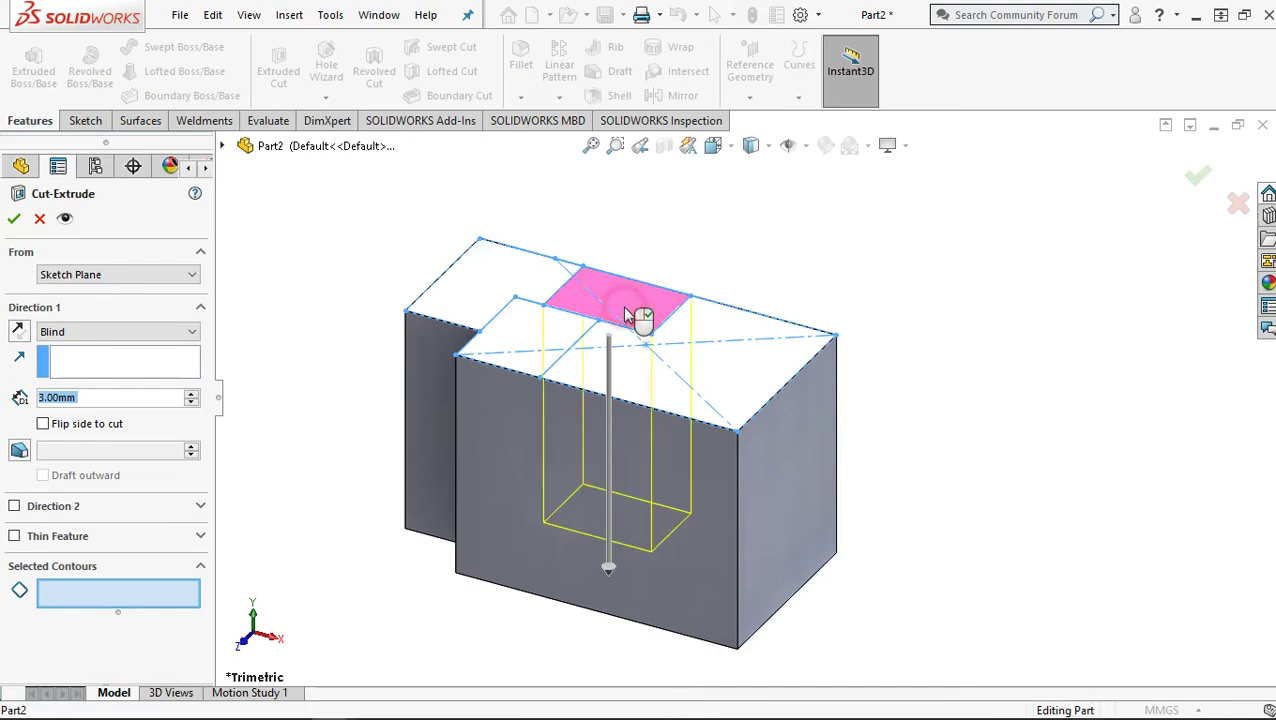
click(626, 310)
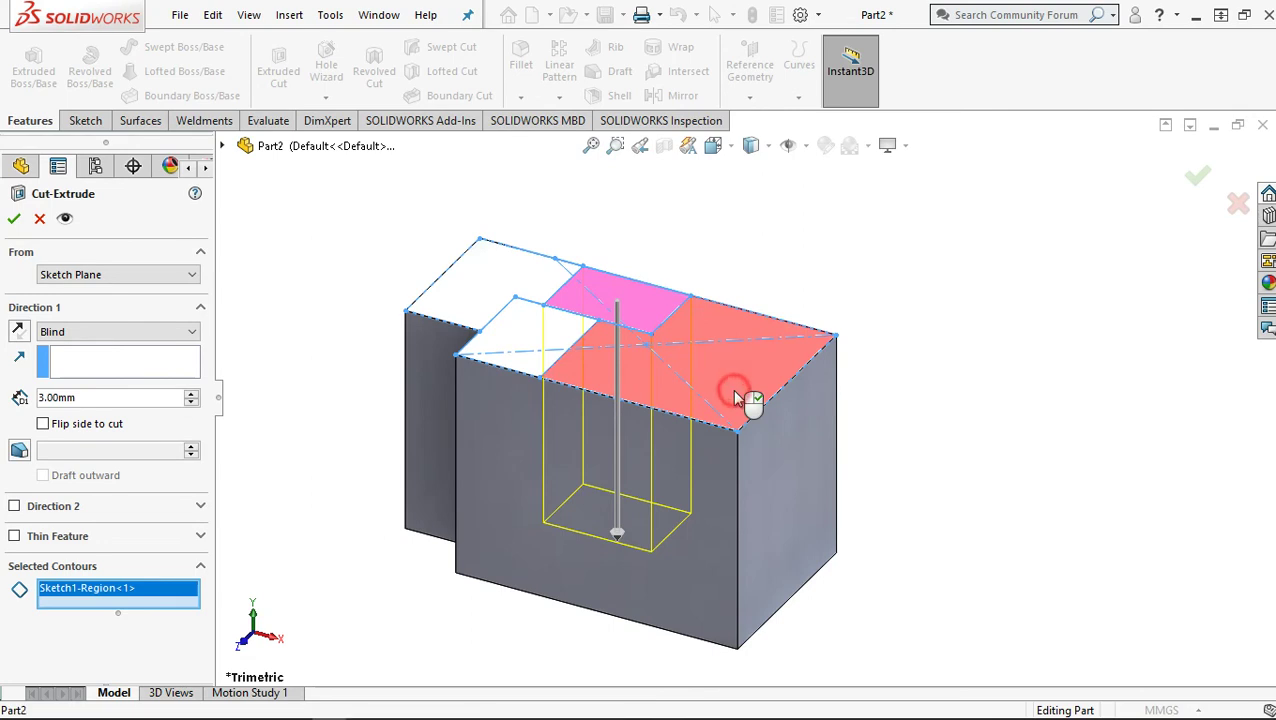
click(734, 394)
double_click(105, 398)
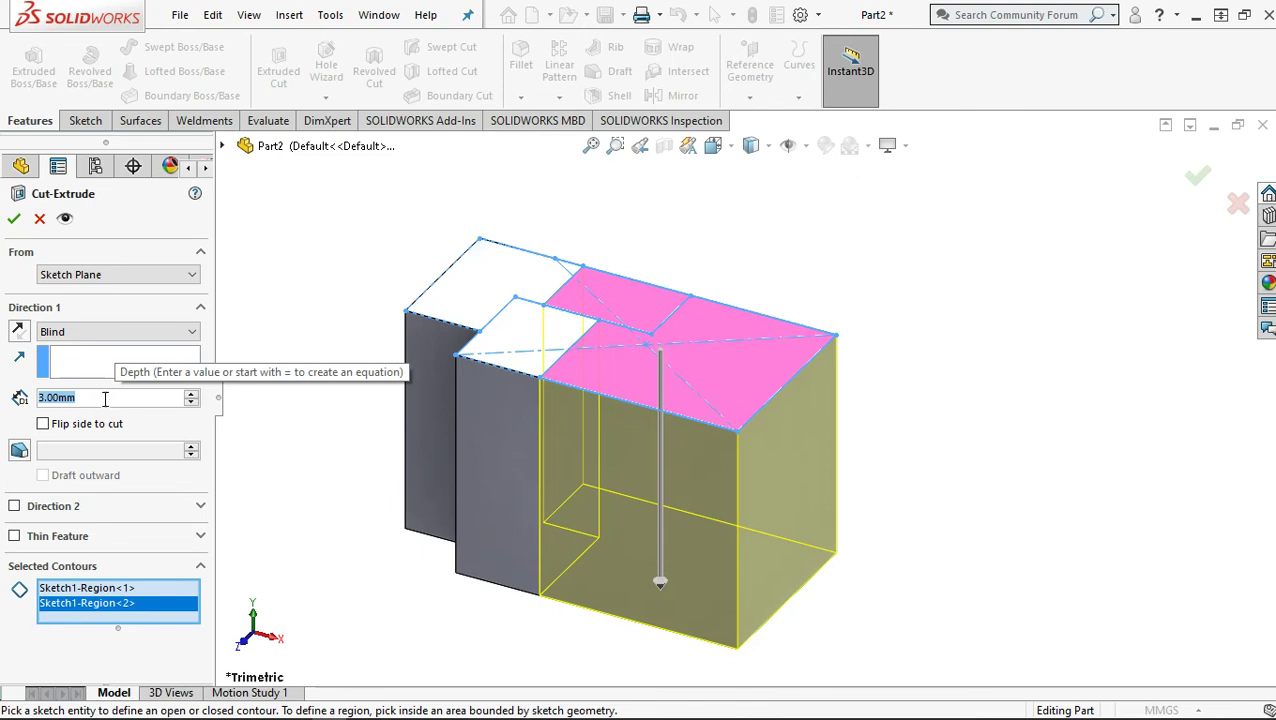
text(1)
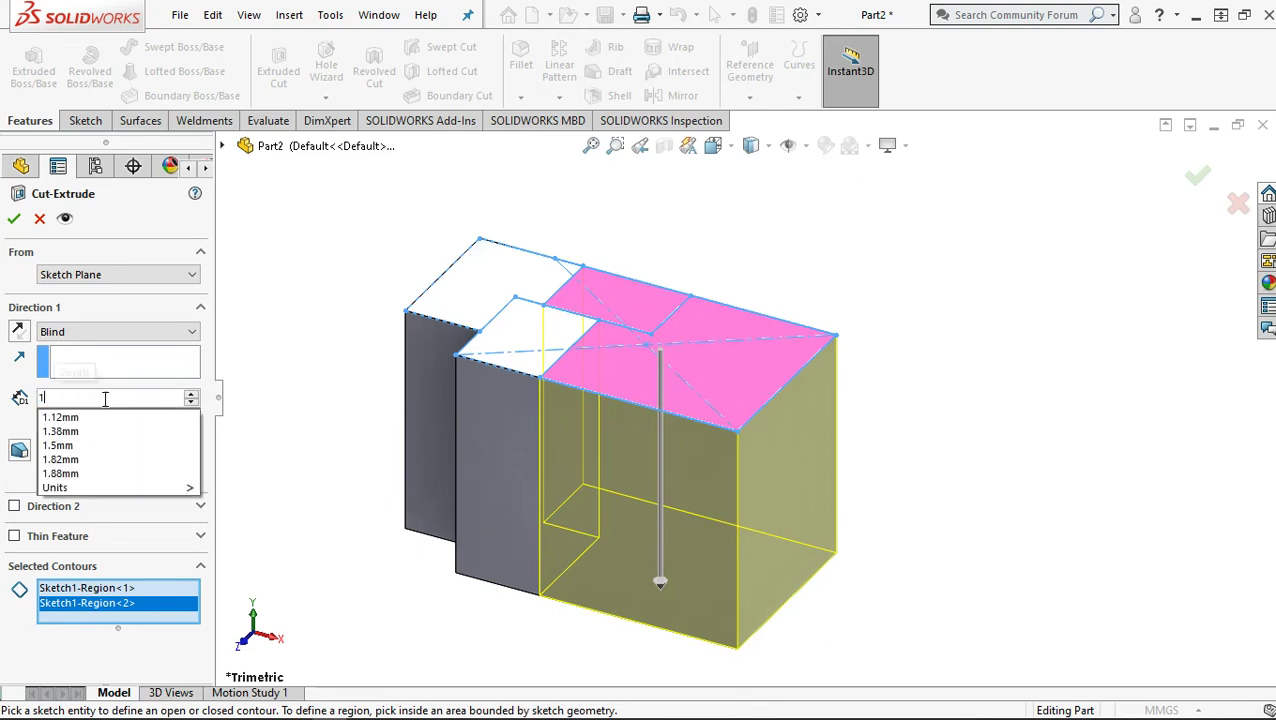
text(.)
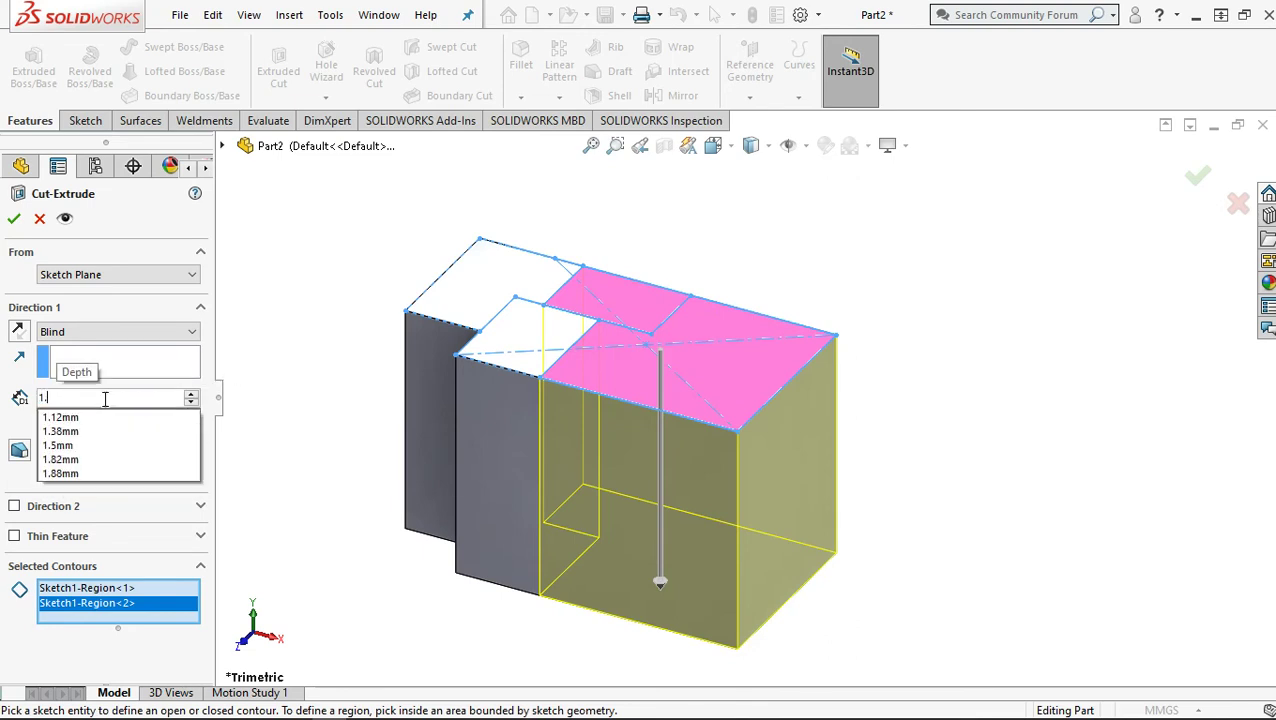
text(31)
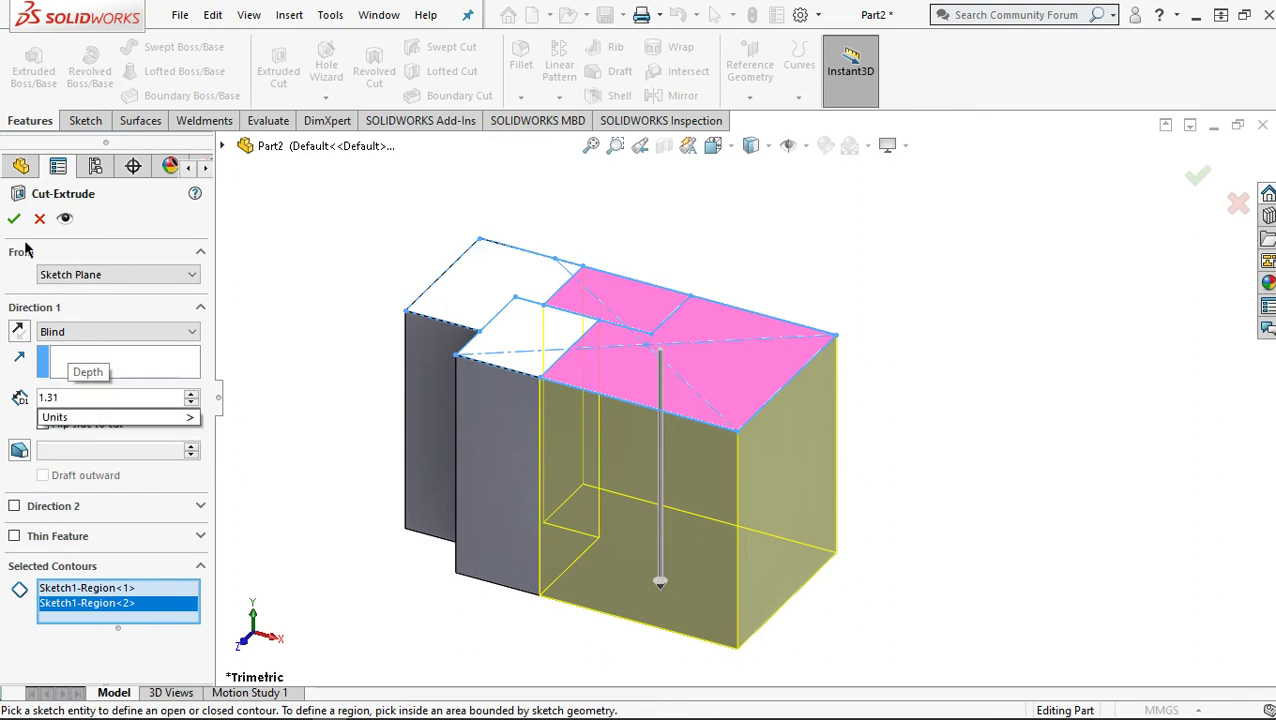
key(Return)
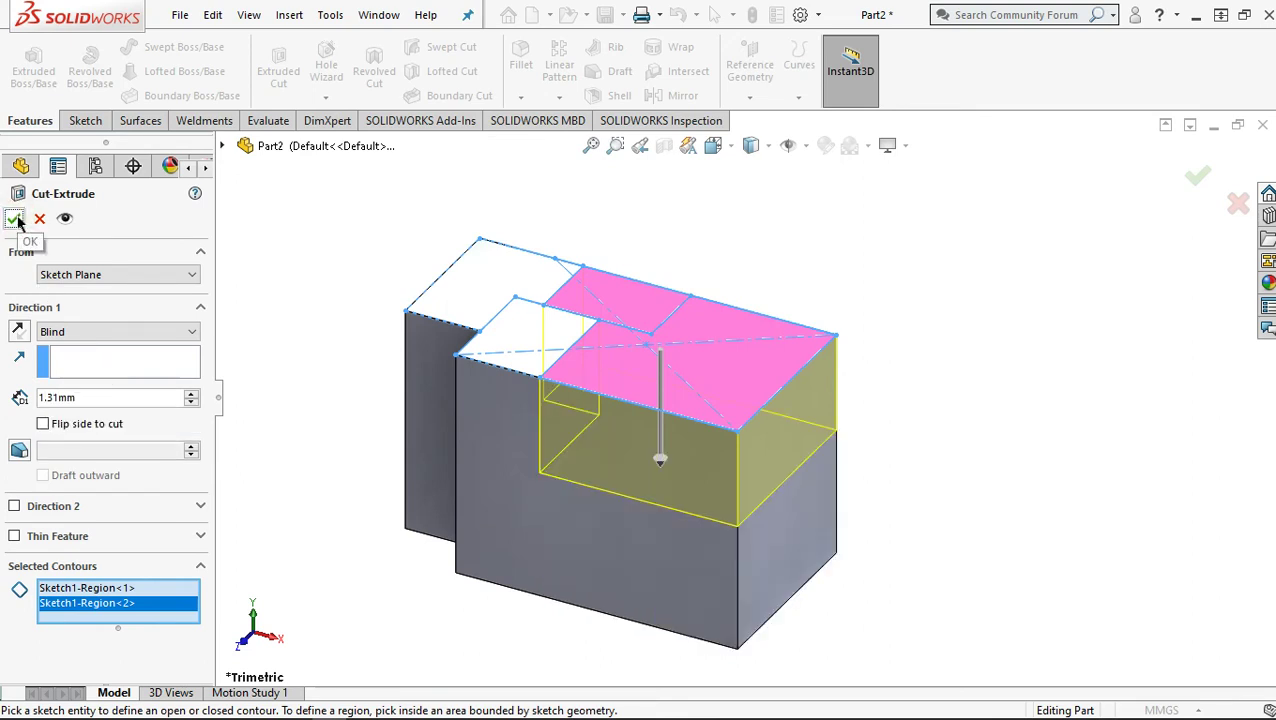
click(12, 220)
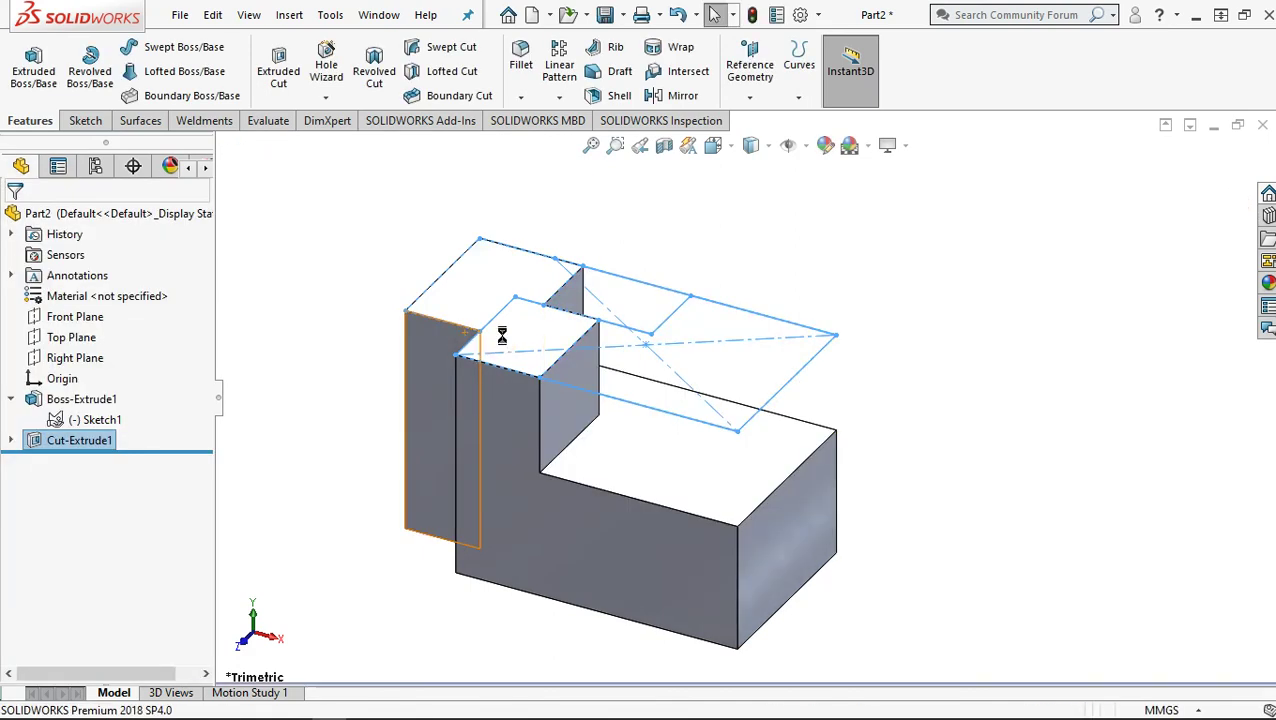
click(967, 483)
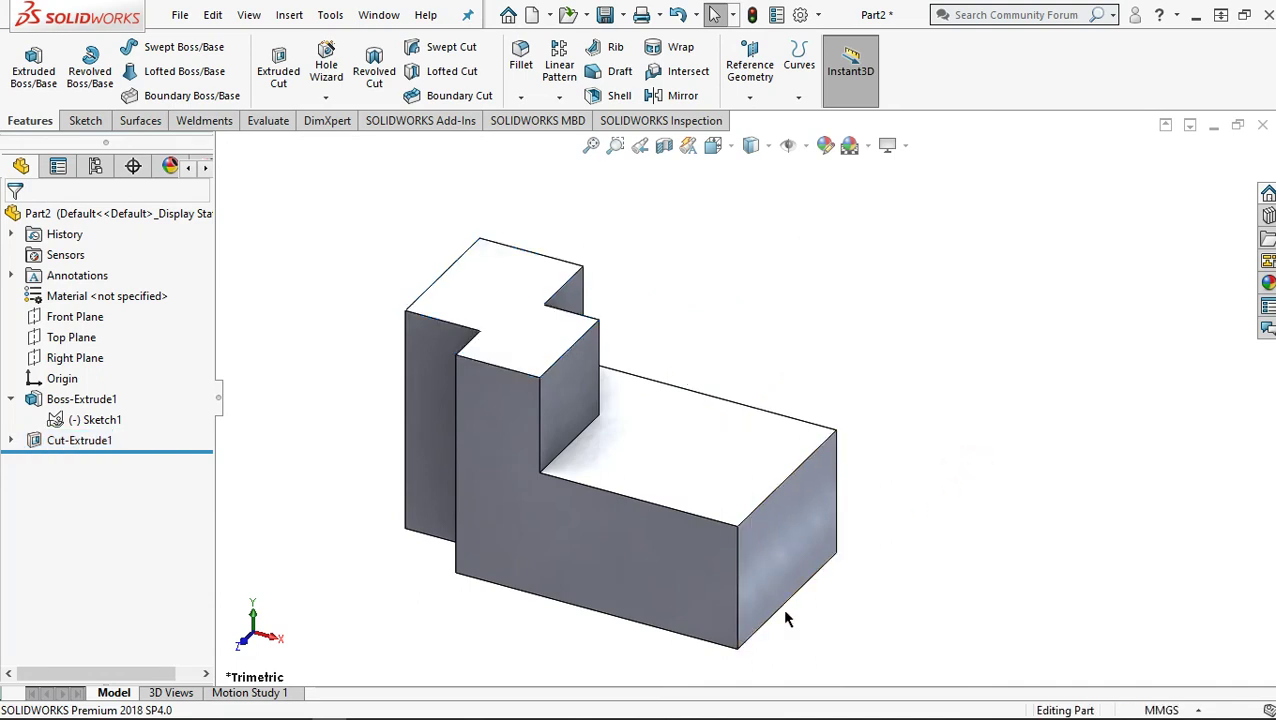
middle_drag(785, 619, 768, 623)
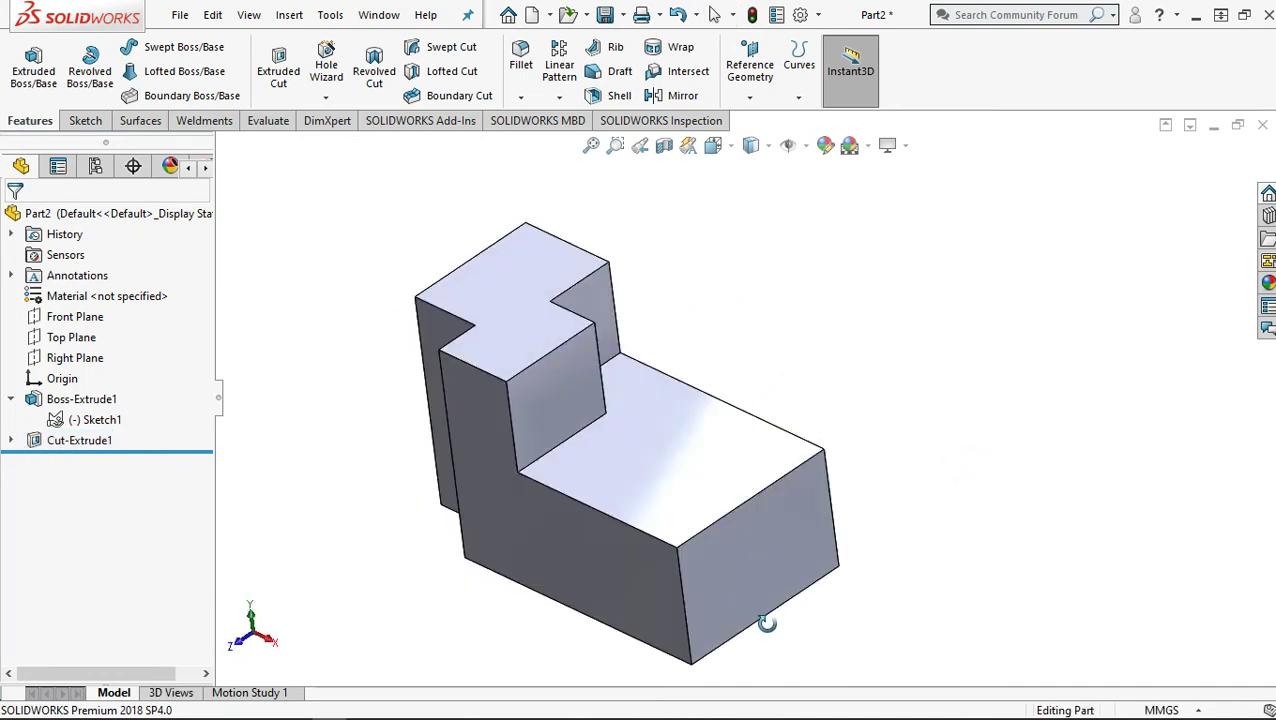
Start a new sketch on the cut's vertical wall face and view it Normal To (Ctrl+8)
click(566, 402)
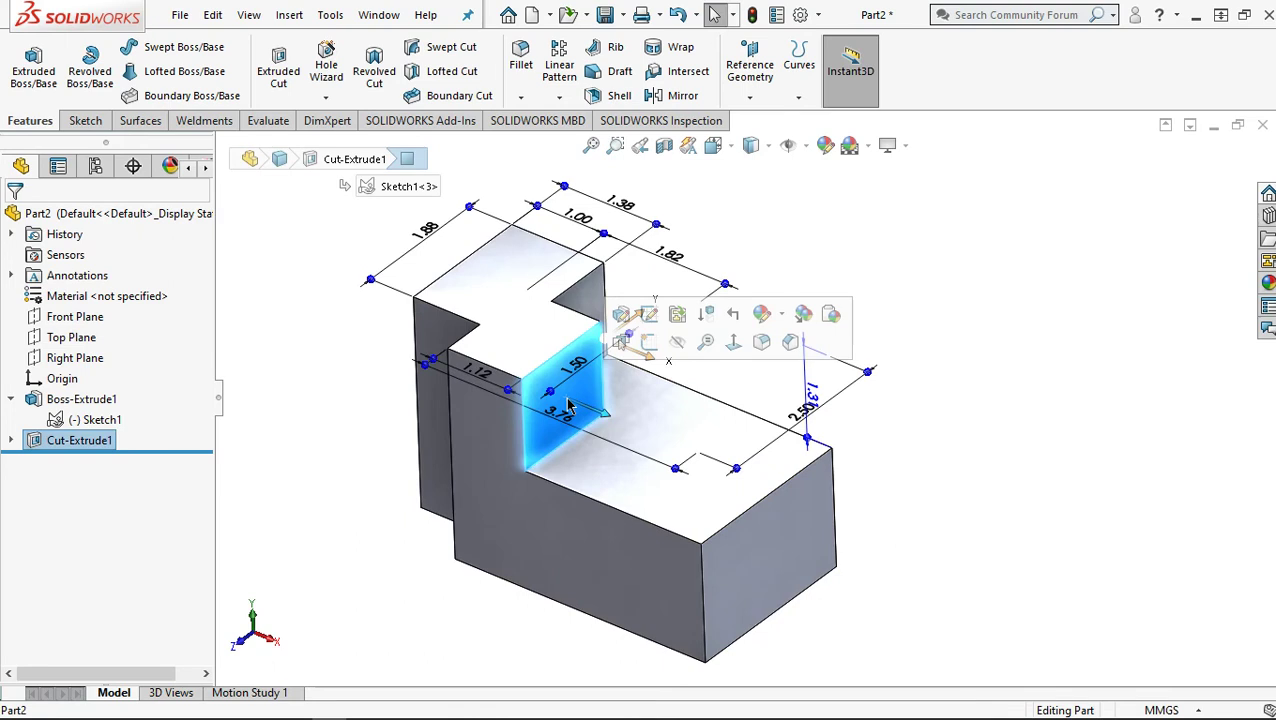
click(649, 343)
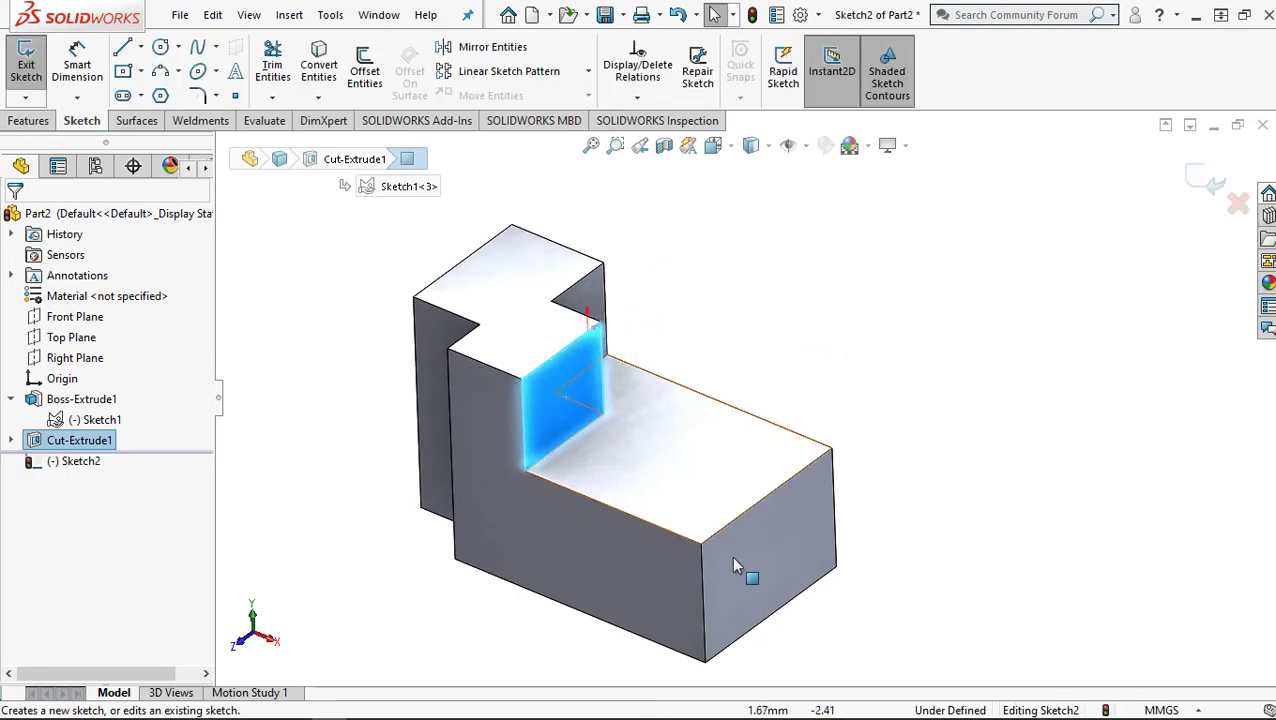
right_click(563, 421)
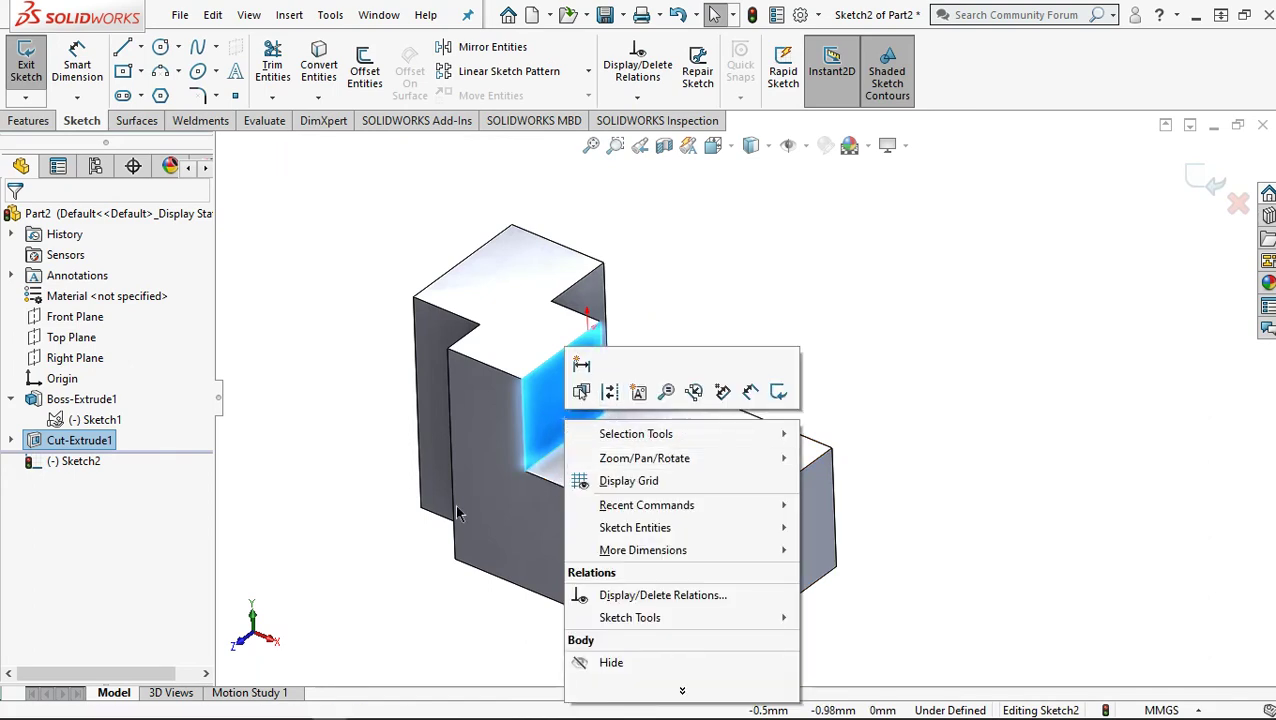
click(427, 480)
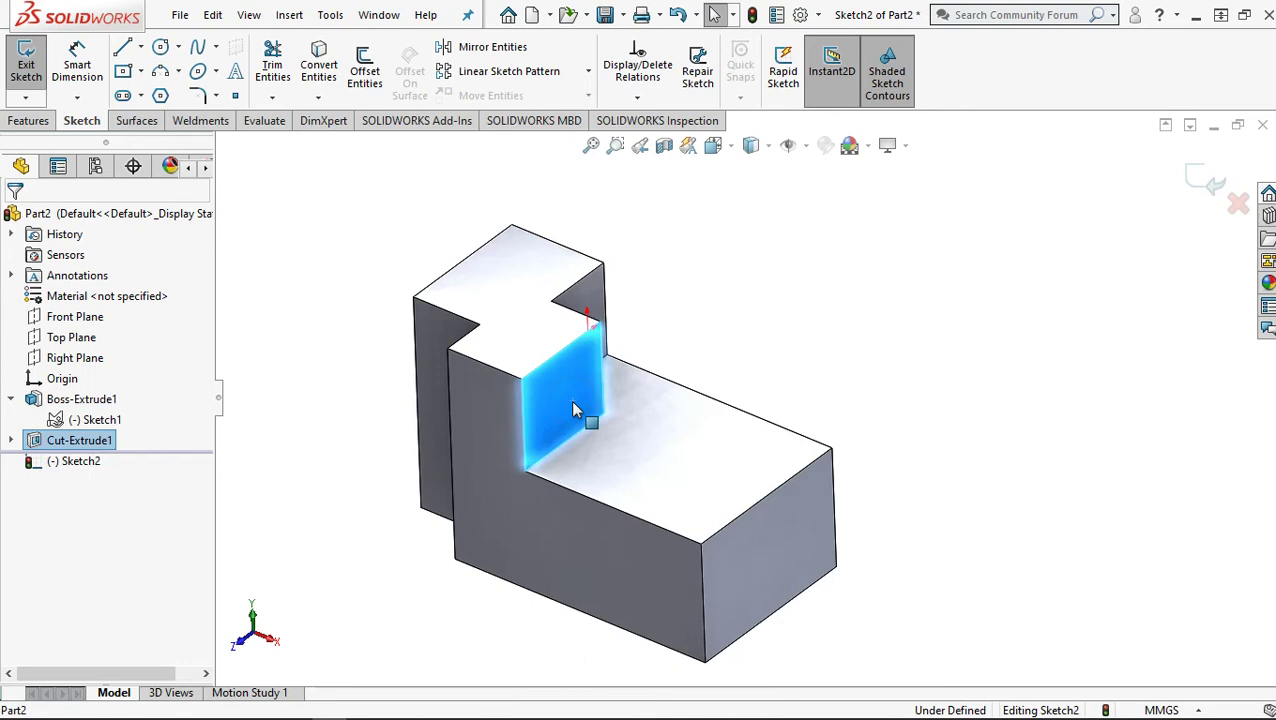
key(ctrl+8)
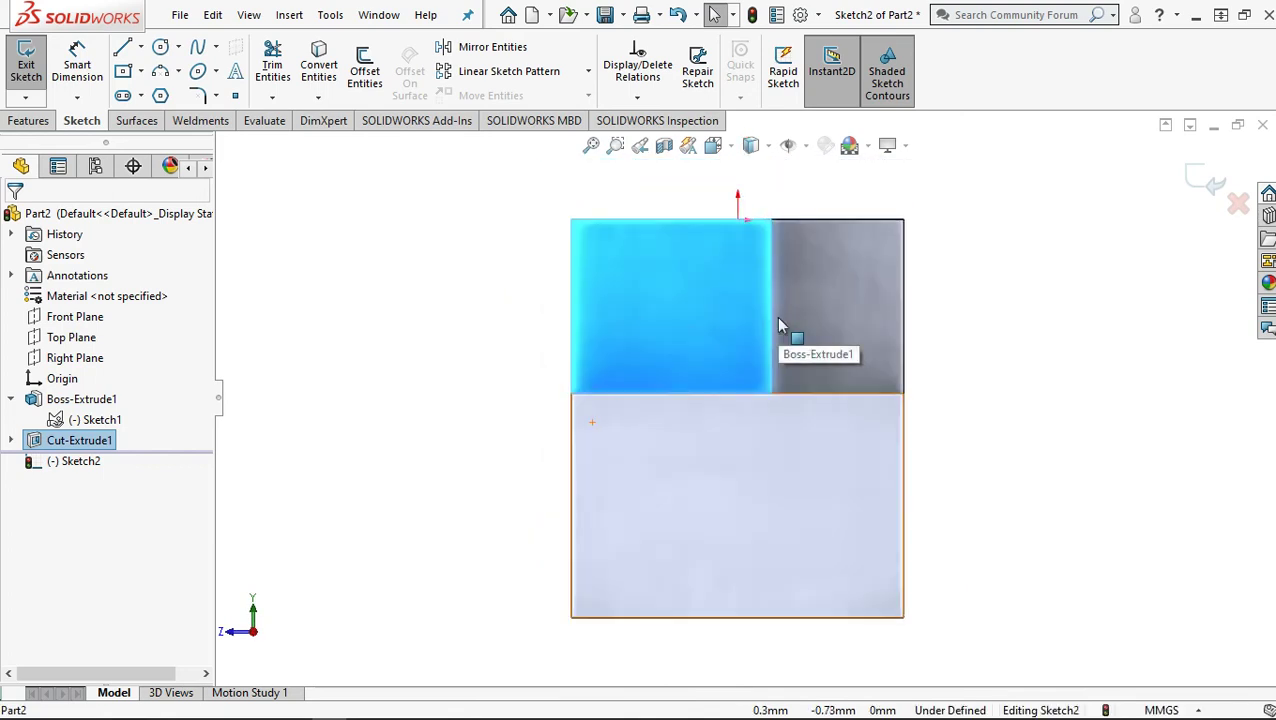
click(139, 47)
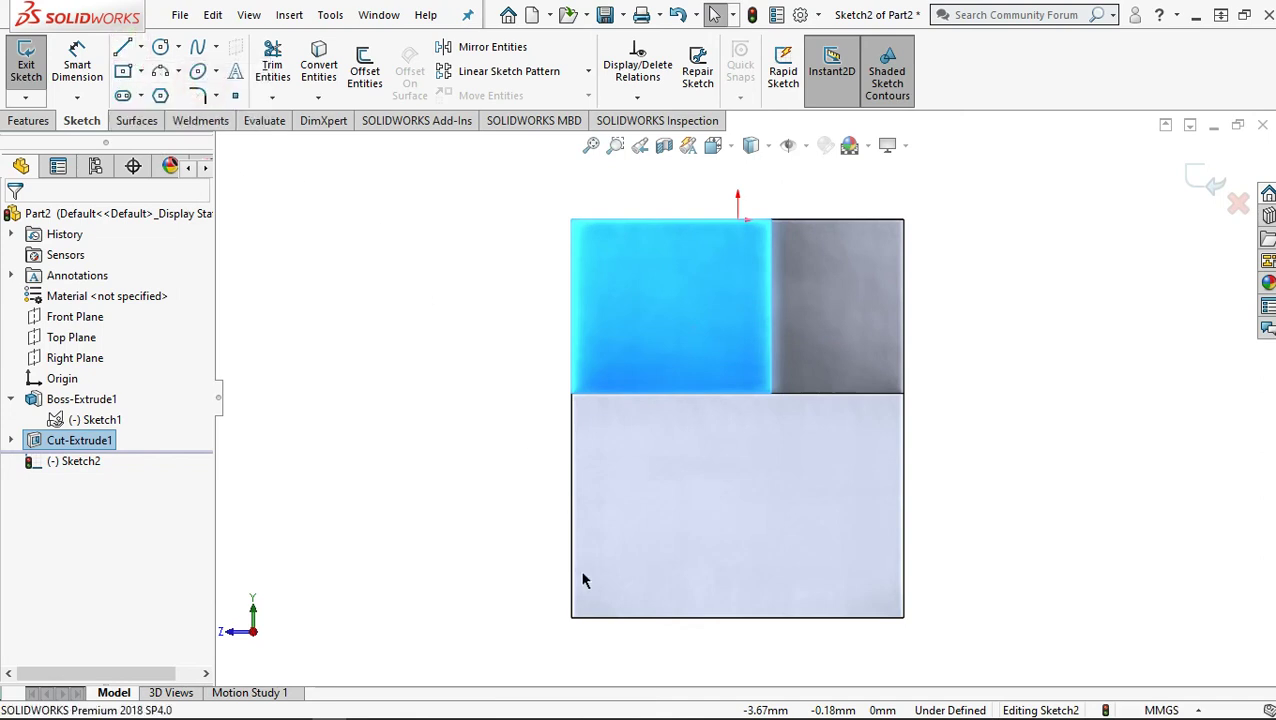
Draw a diagonal from the left edge to the inner corner, closed by horizontal and vertical lines
key(l)
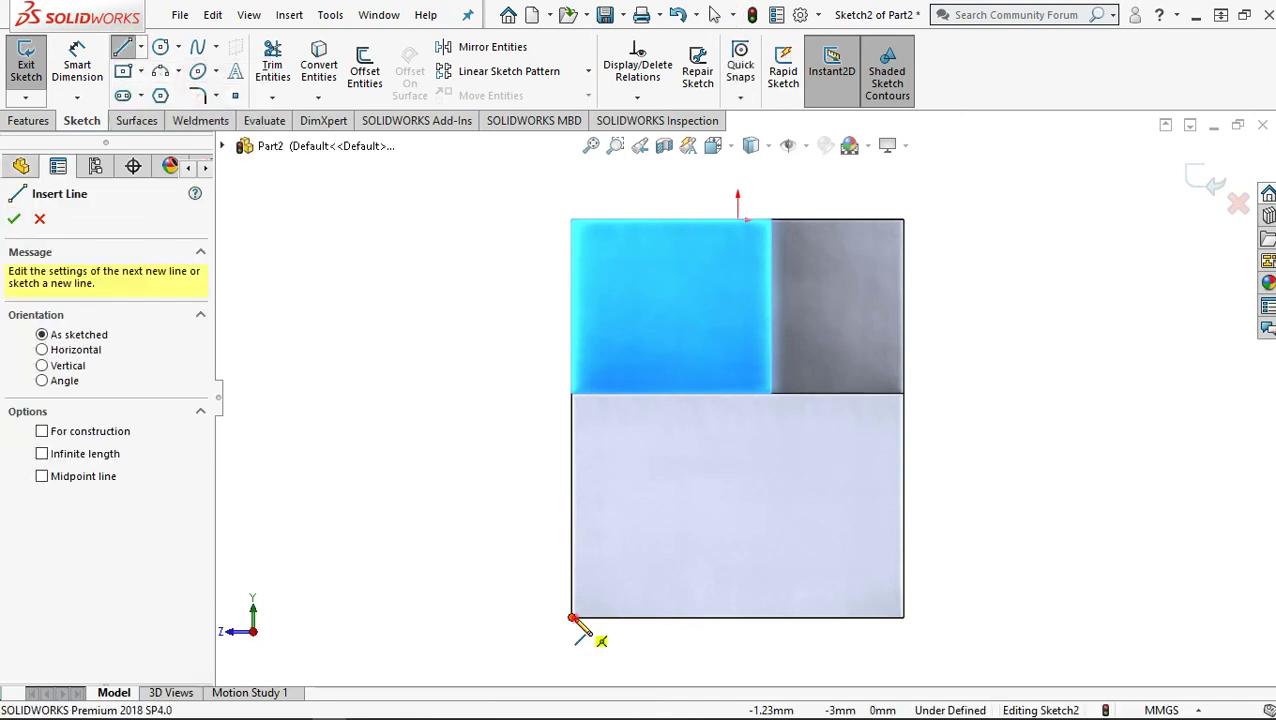
click(572, 617)
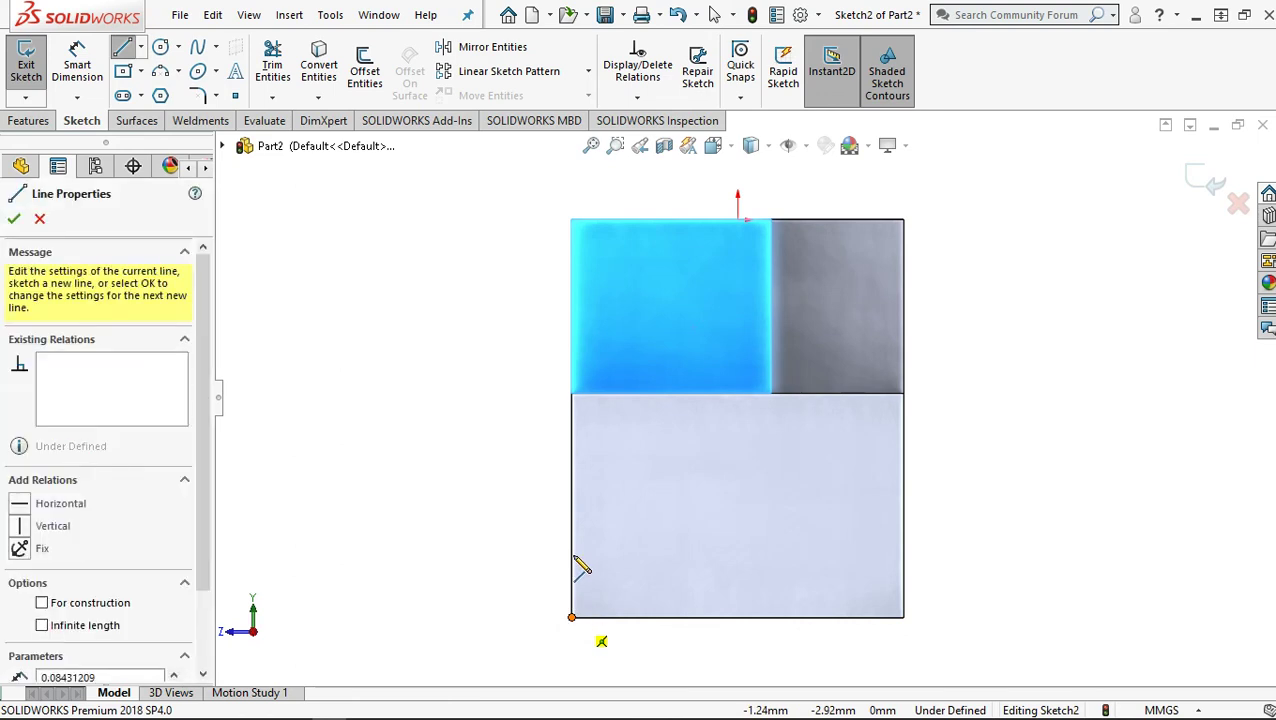
click(573, 556)
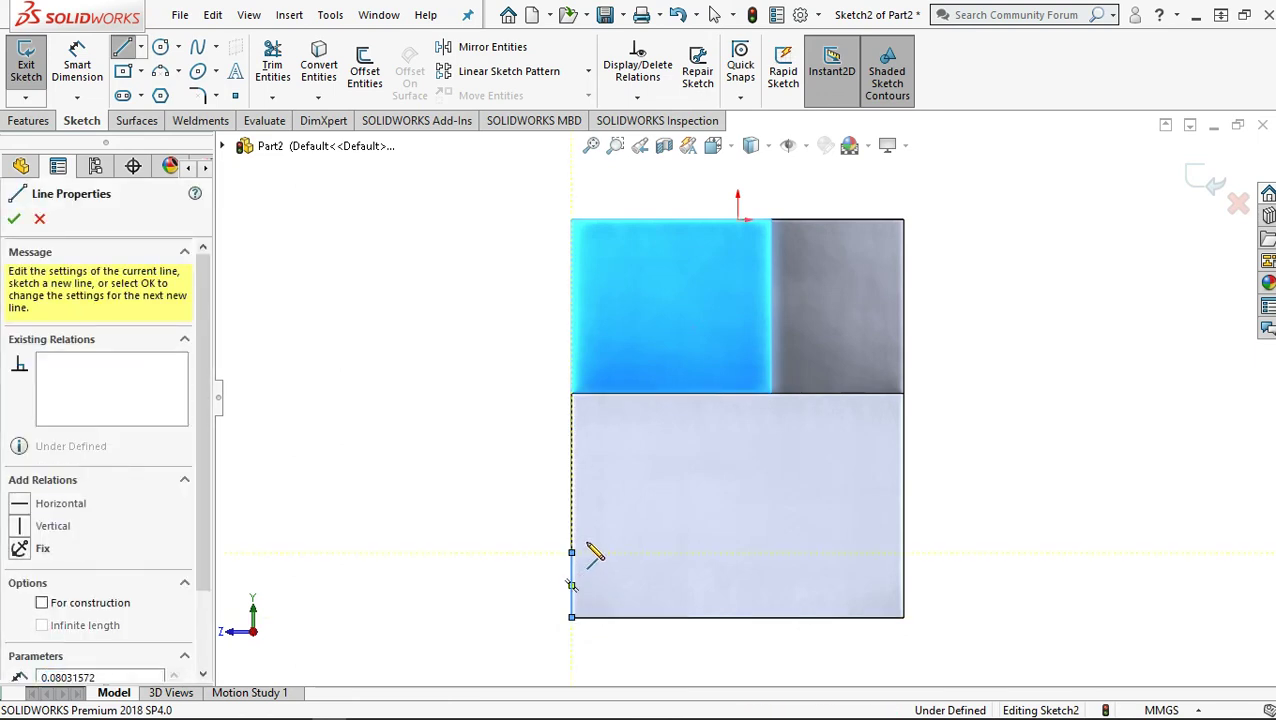
click(770, 393)
click(771, 394)
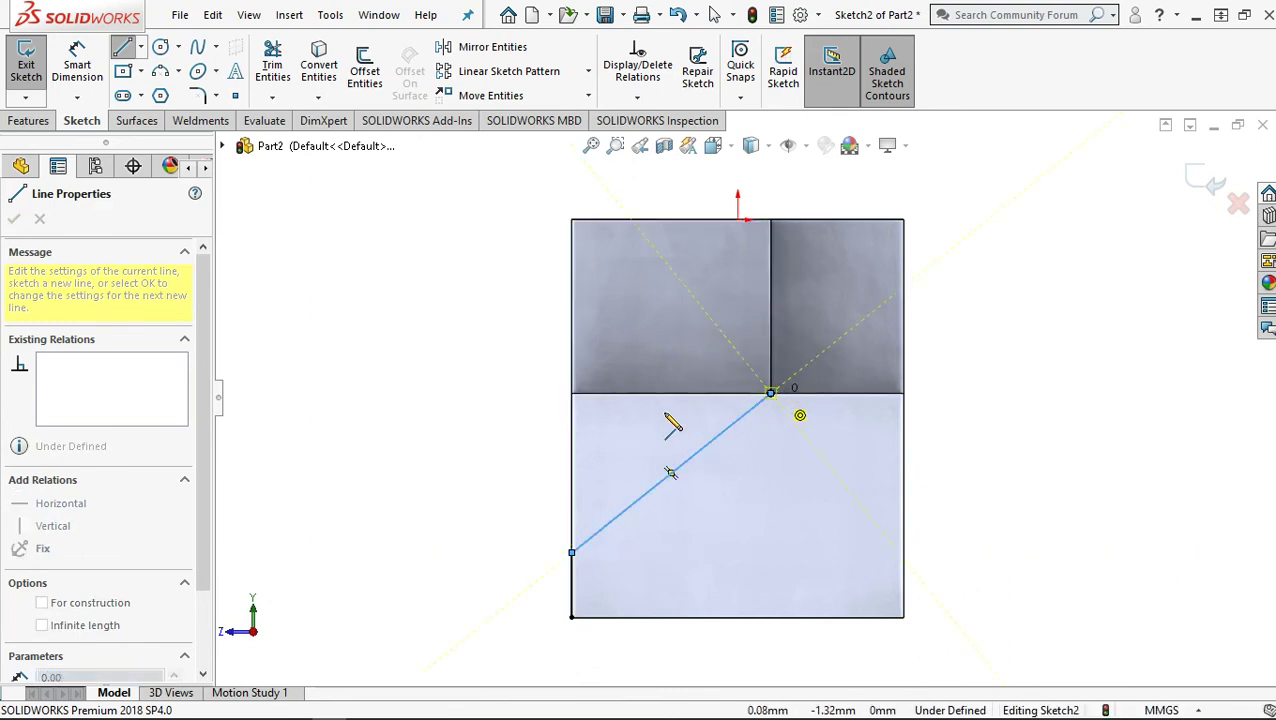
click(572, 392)
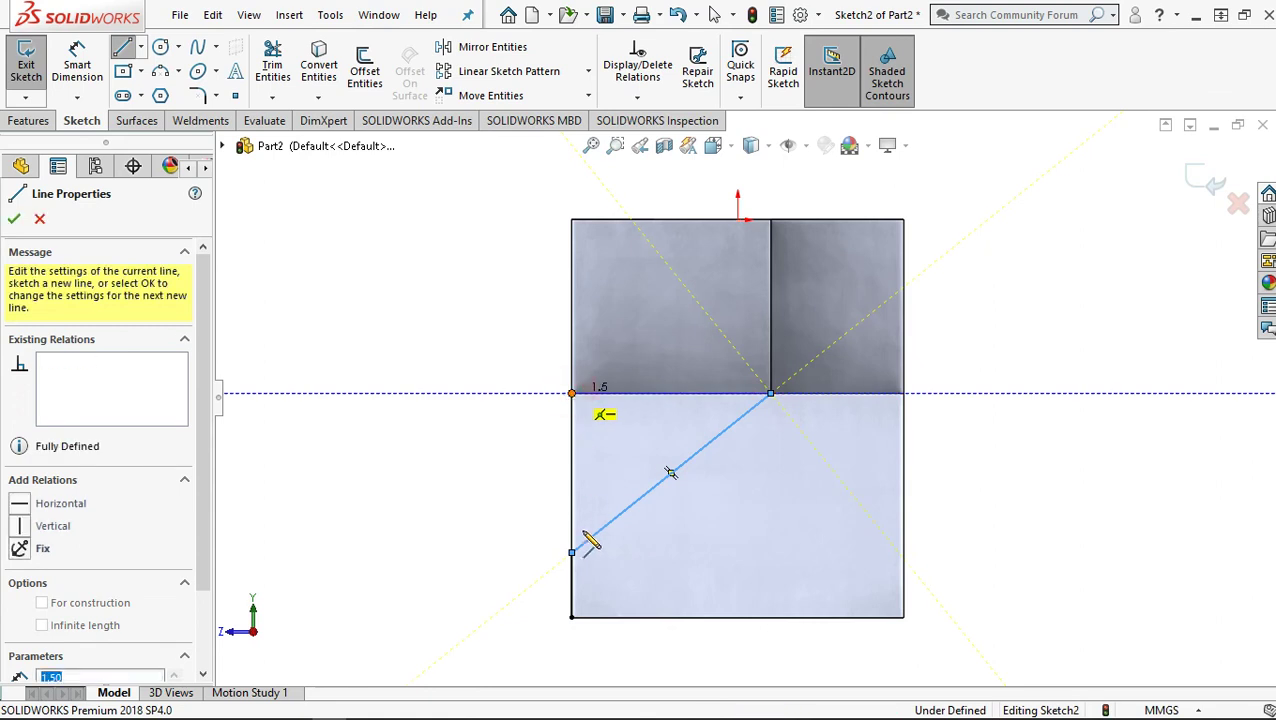
click(572, 551)
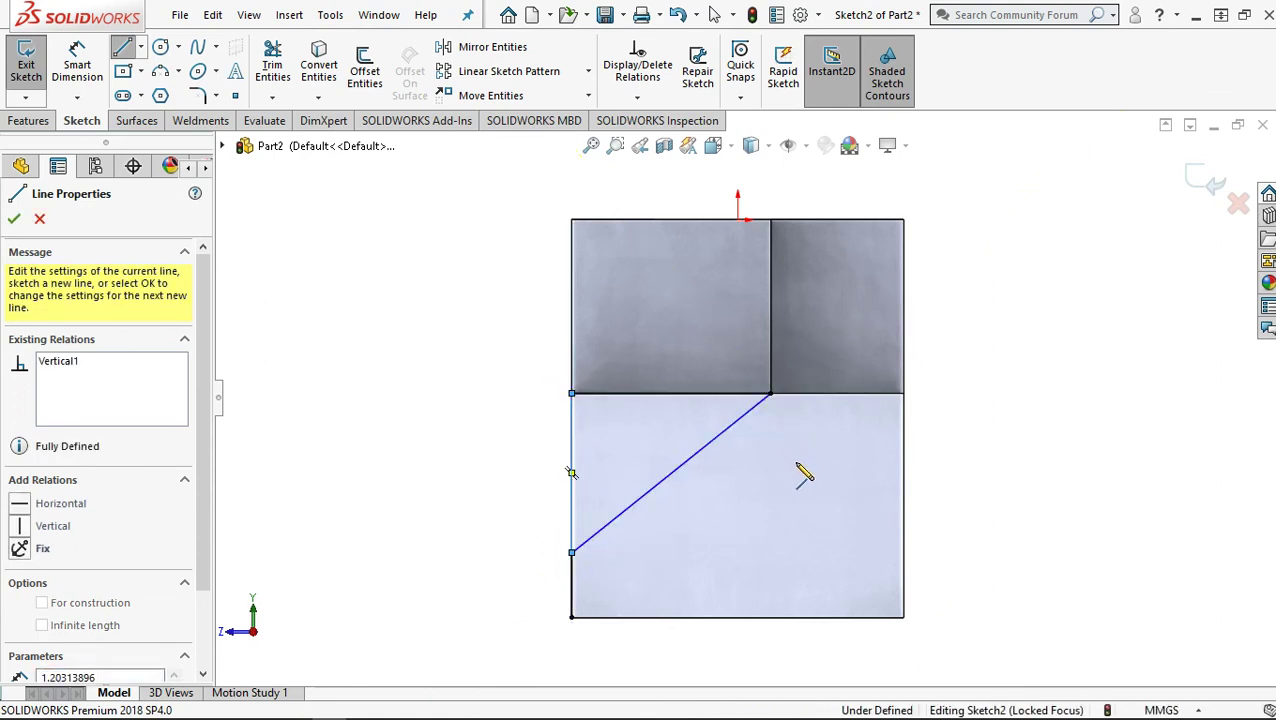
Orbit to an angled view and begin dimensioning the left edge below the triangle
middle_drag(781, 465, 793, 483)
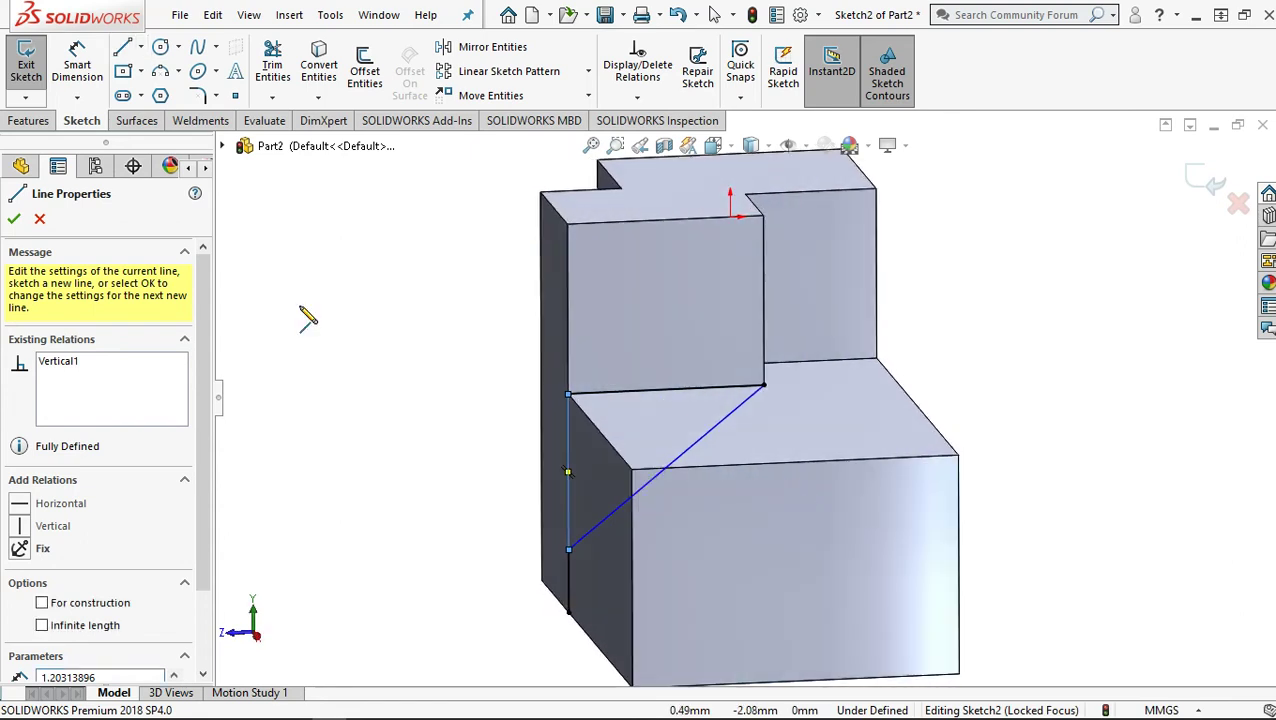
key(Escape)
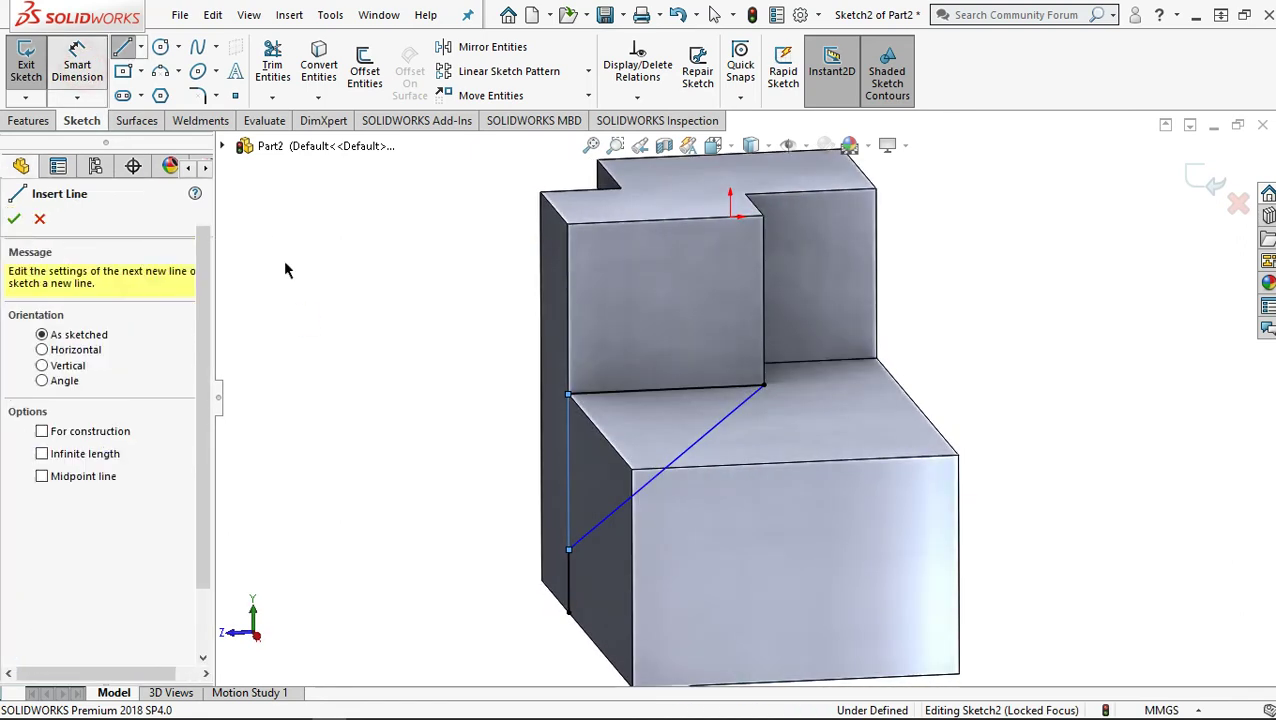
key(Escape)
key(d)
click(569, 585)
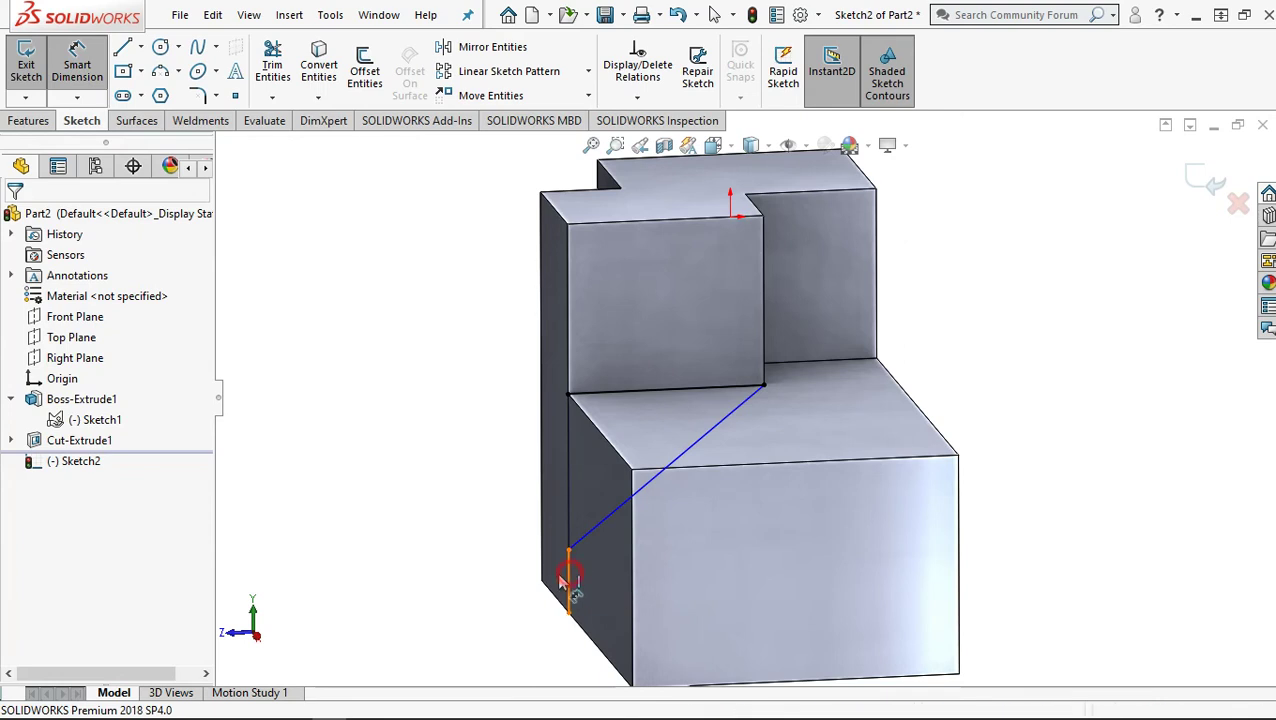
Dimension the left edge so the triangle's lower corner sits 0.88 mm above the bottom
click(479, 589)
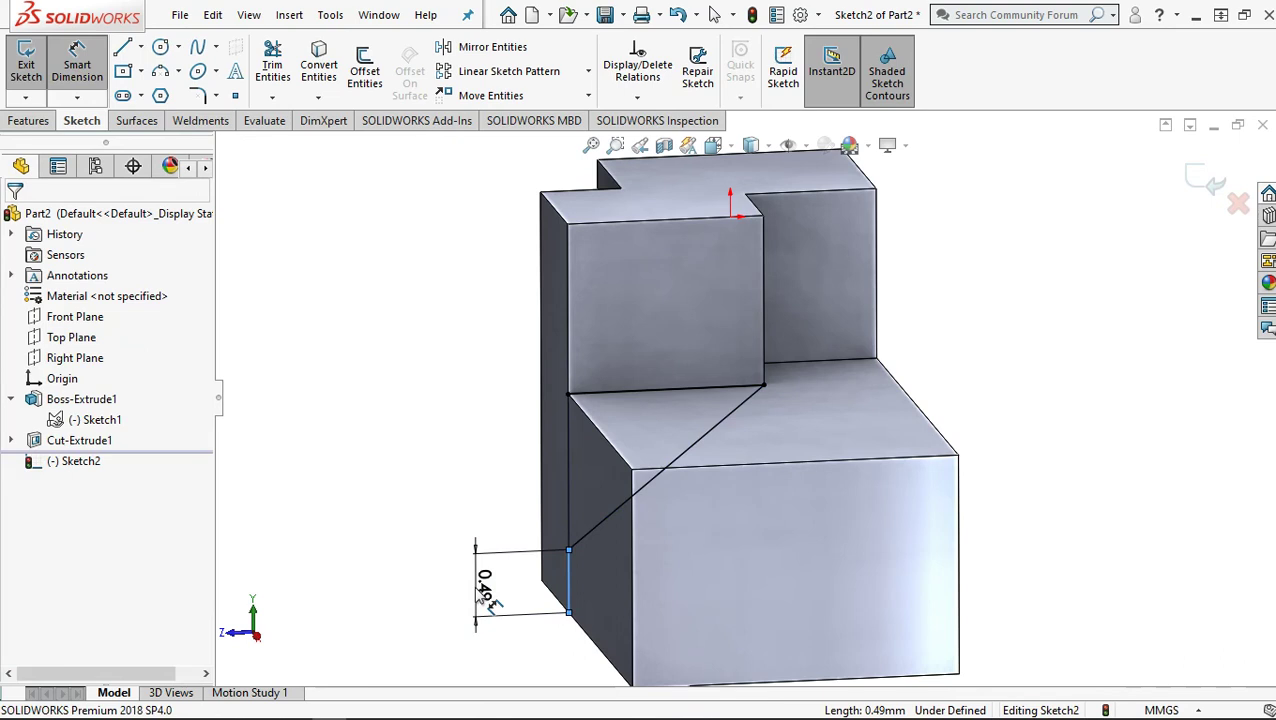
click(485, 591)
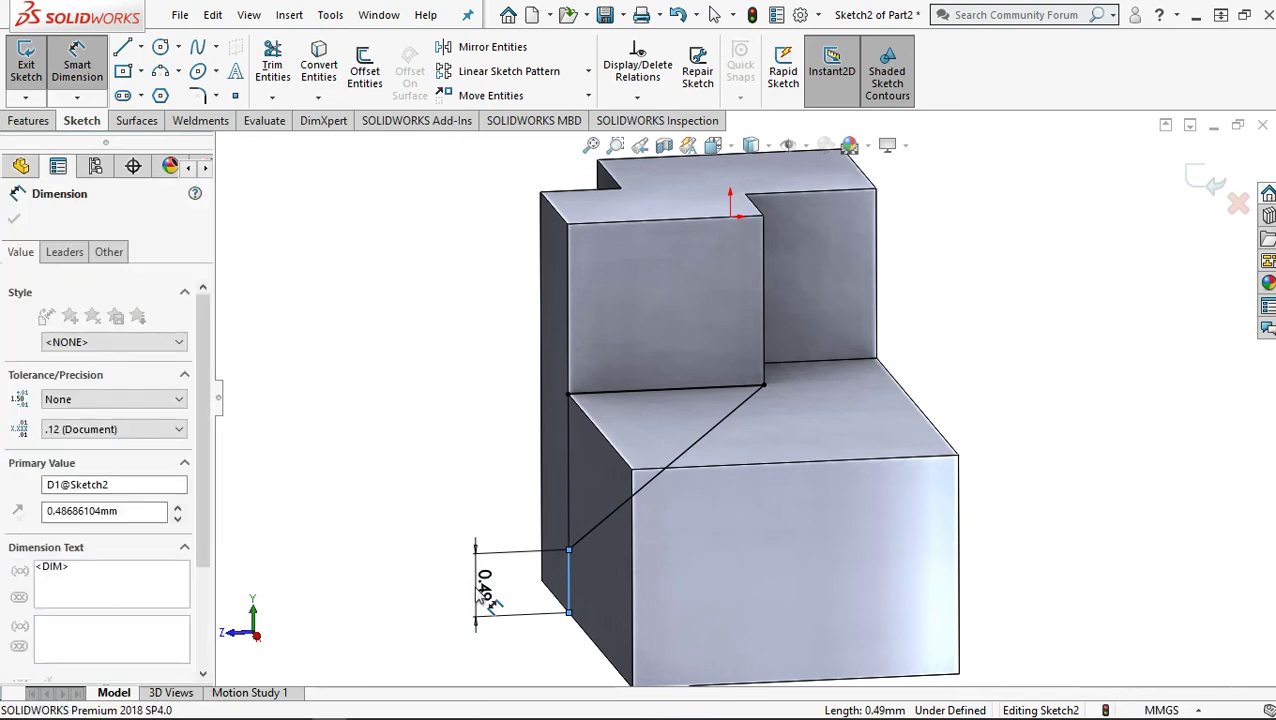
text(0.88)
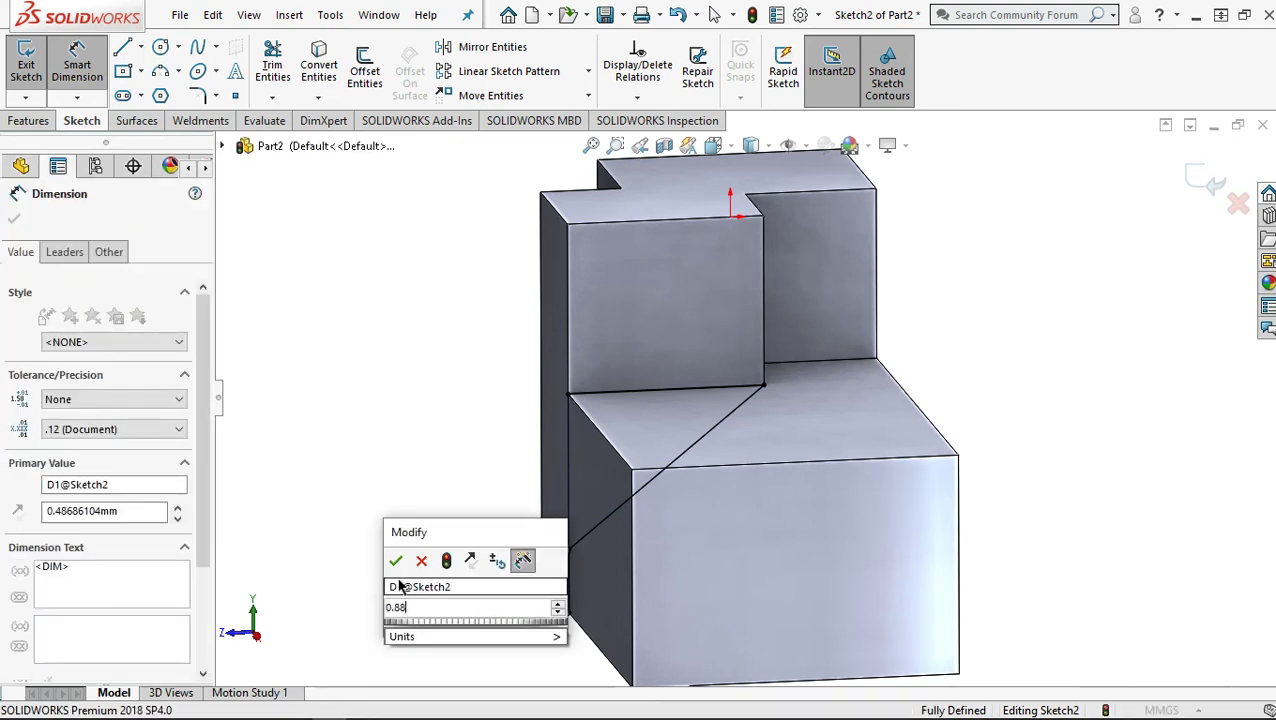
click(396, 562)
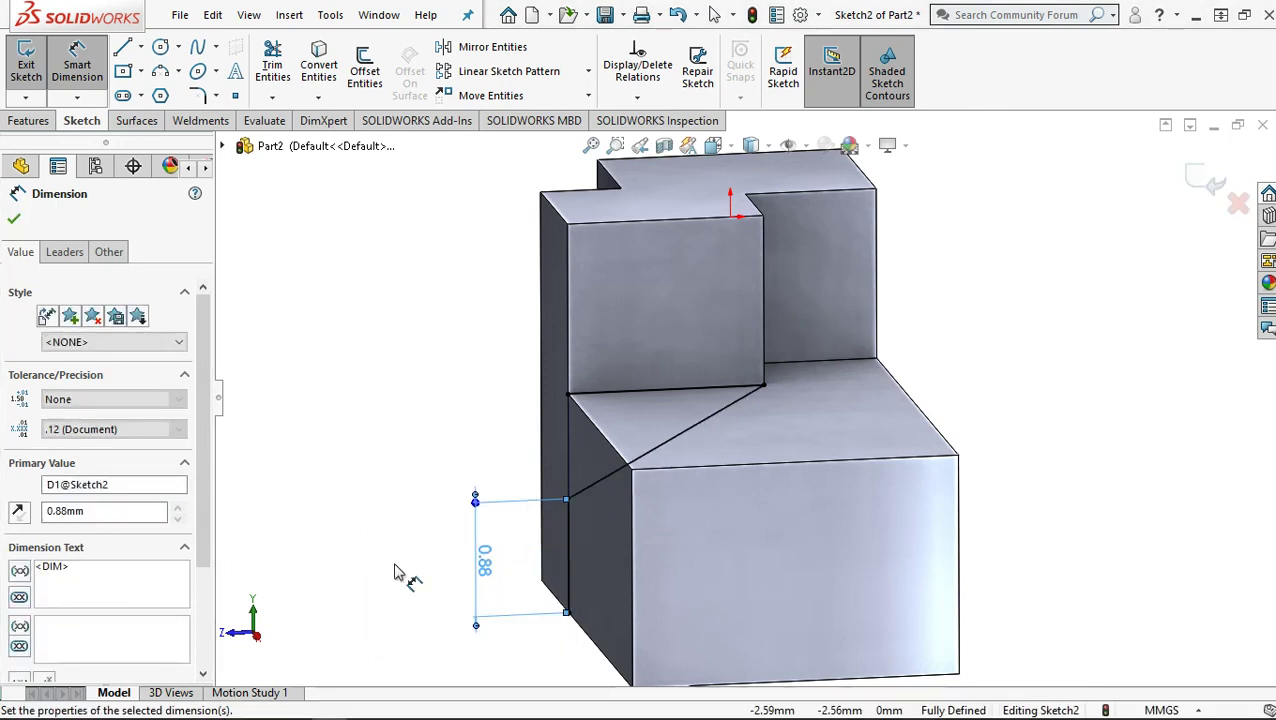
click(15, 218)
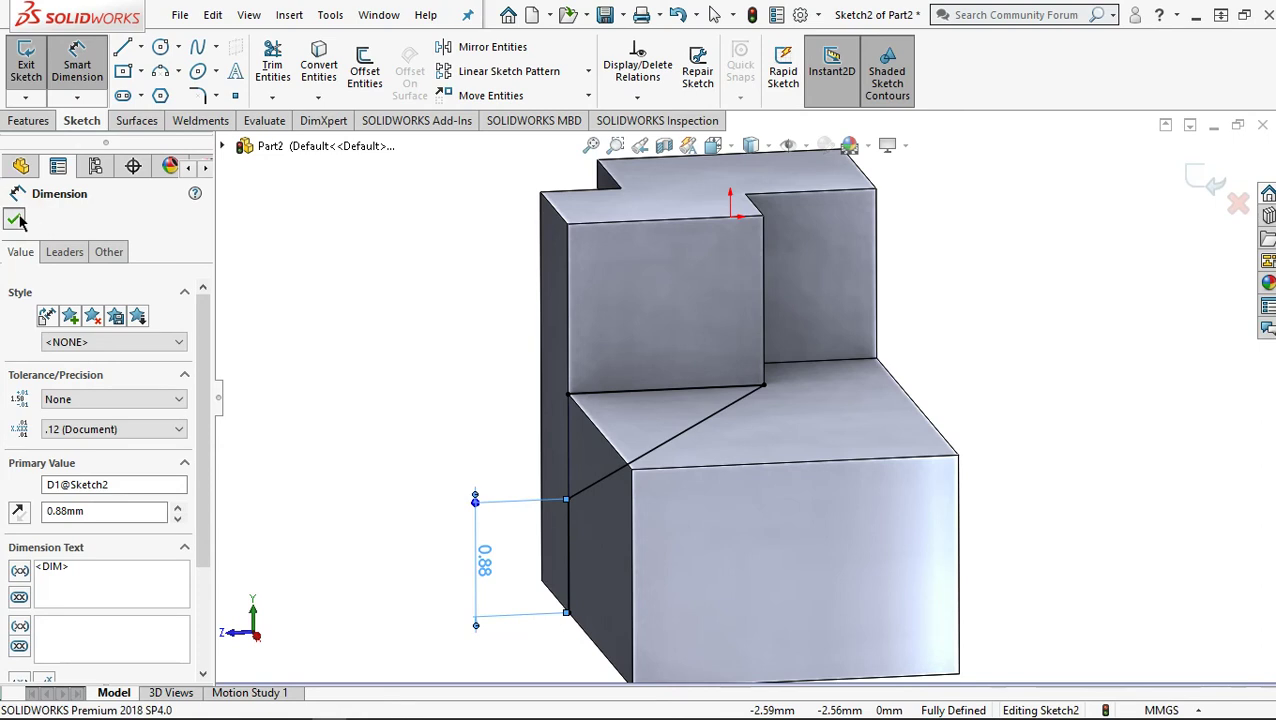
Extrude-cut the triangle region in the reversed direction to a 4.31 mm blind depth
click(28, 120)
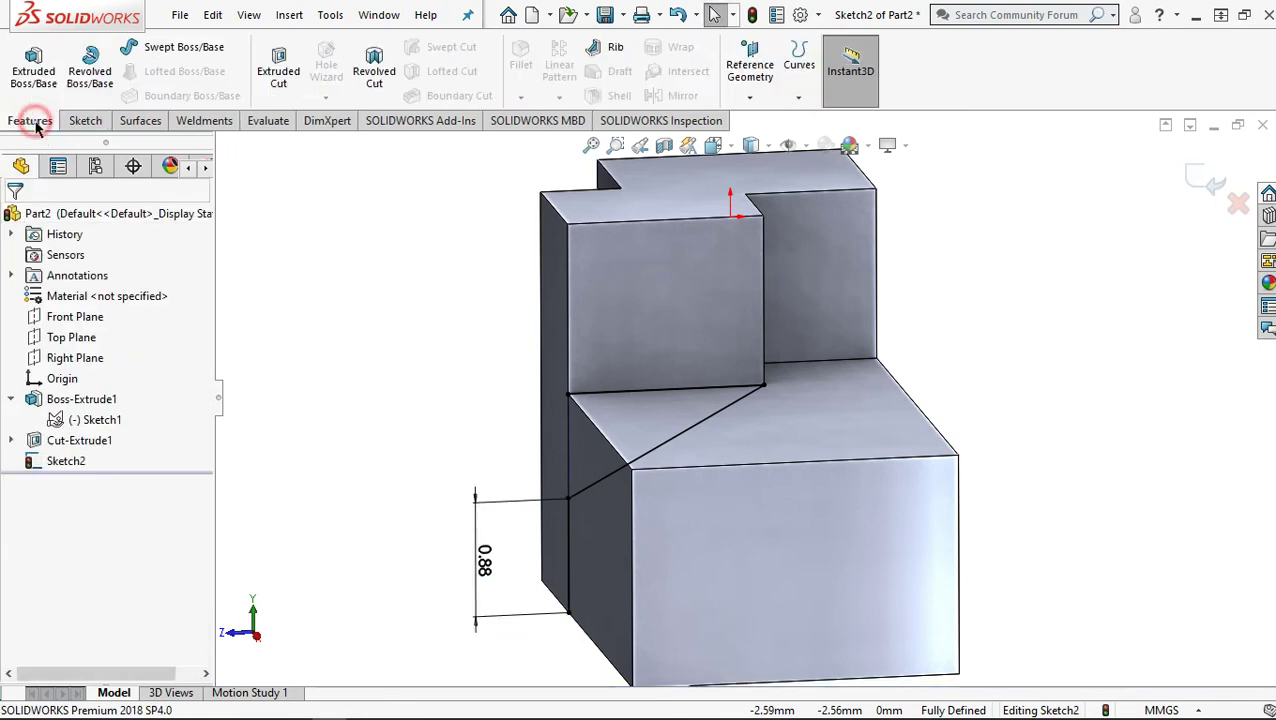
click(283, 88)
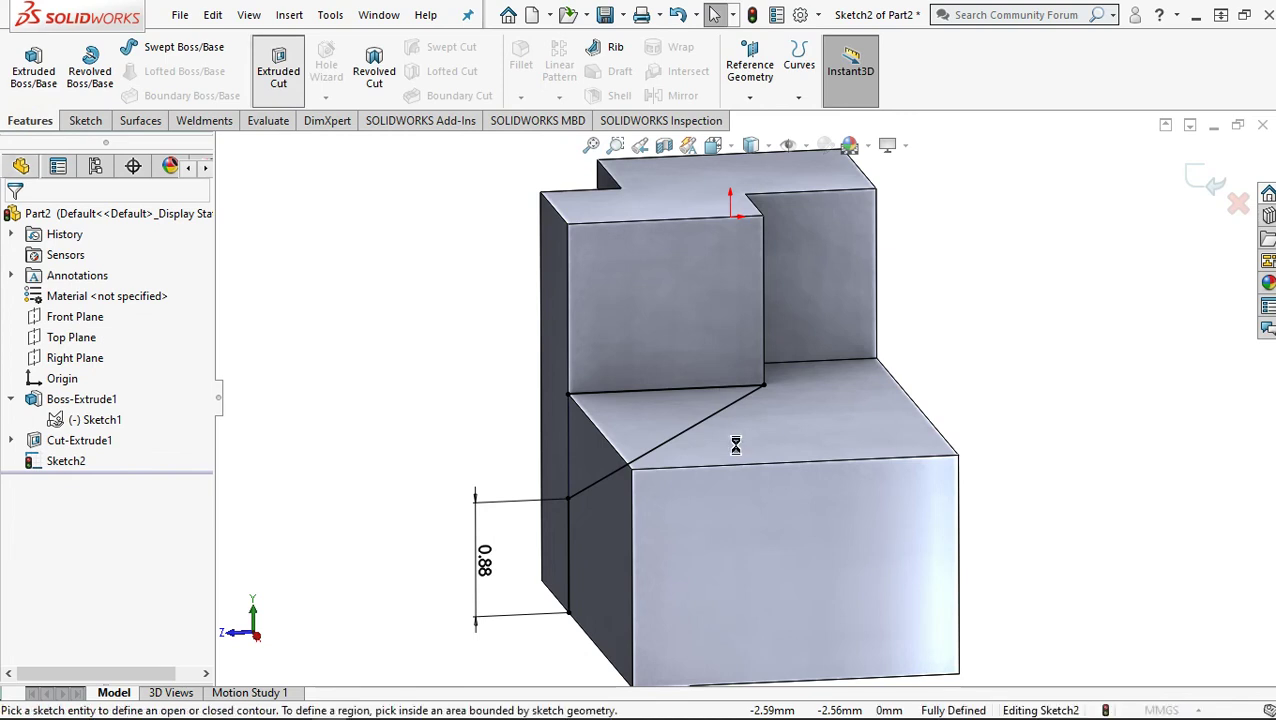
click(630, 418)
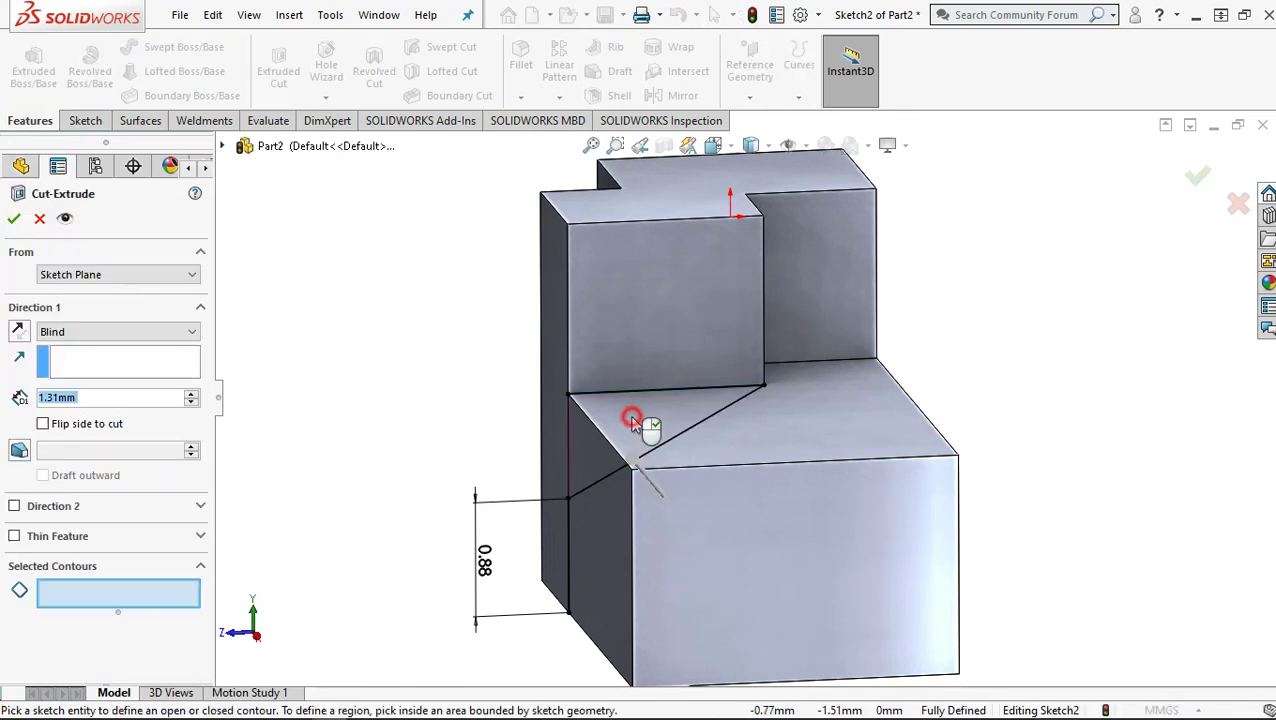
scroll(720, 548, up, 4)
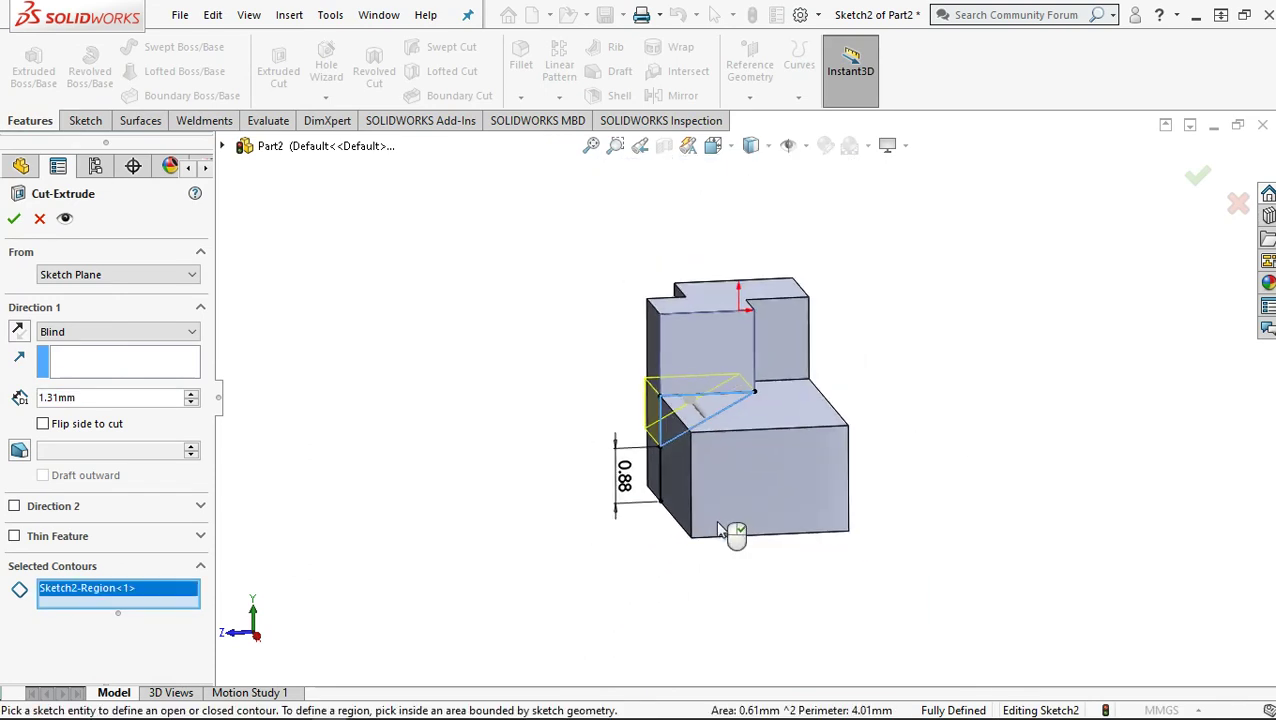
click(16, 333)
middle_drag(797, 463, 820, 467)
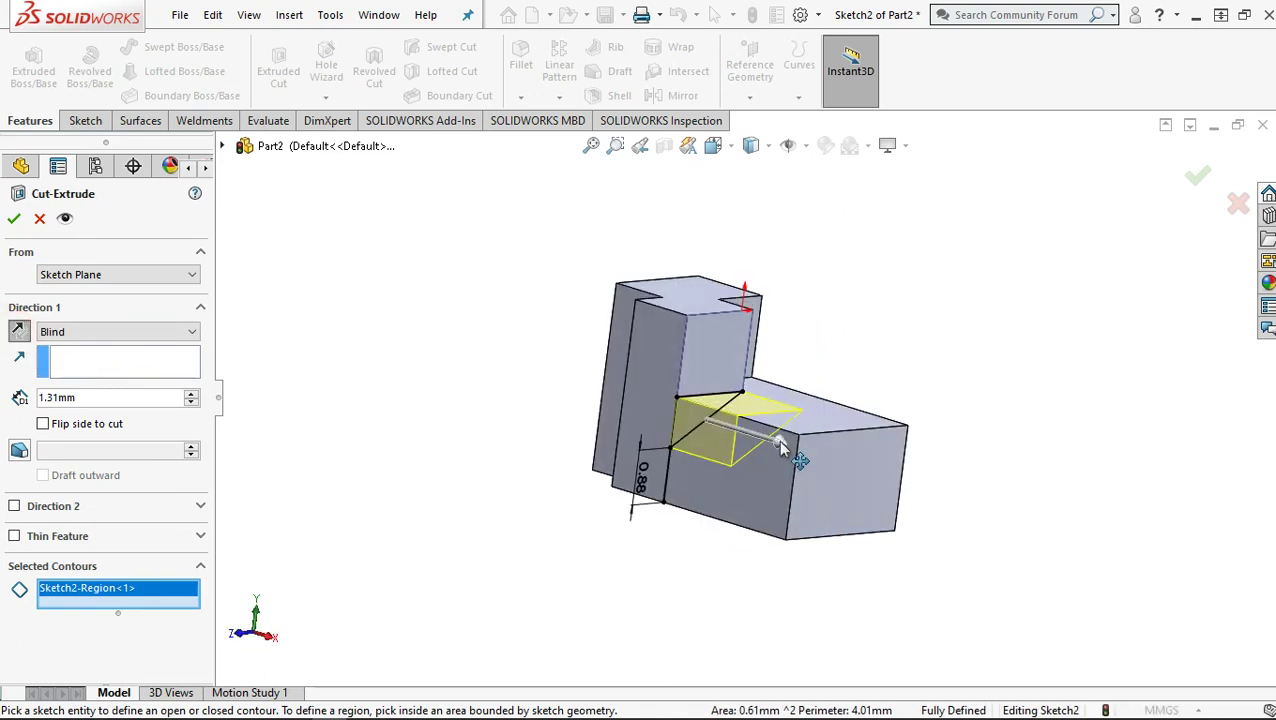
scroll(790, 442, down, 2)
click(764, 442)
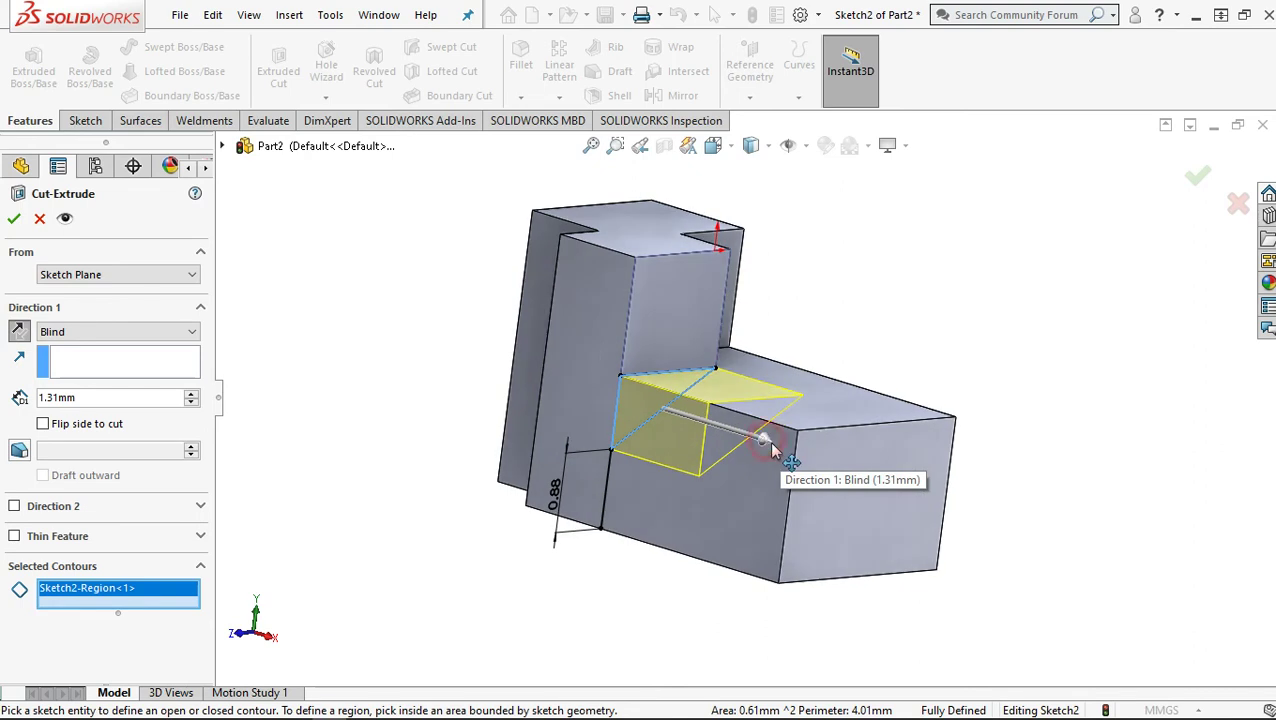
mouse_move(820, 470)
mouse_down()
mouse_move(950, 505)
mouse_move(995, 537)
mouse_move(14, 200)
mouse_up()
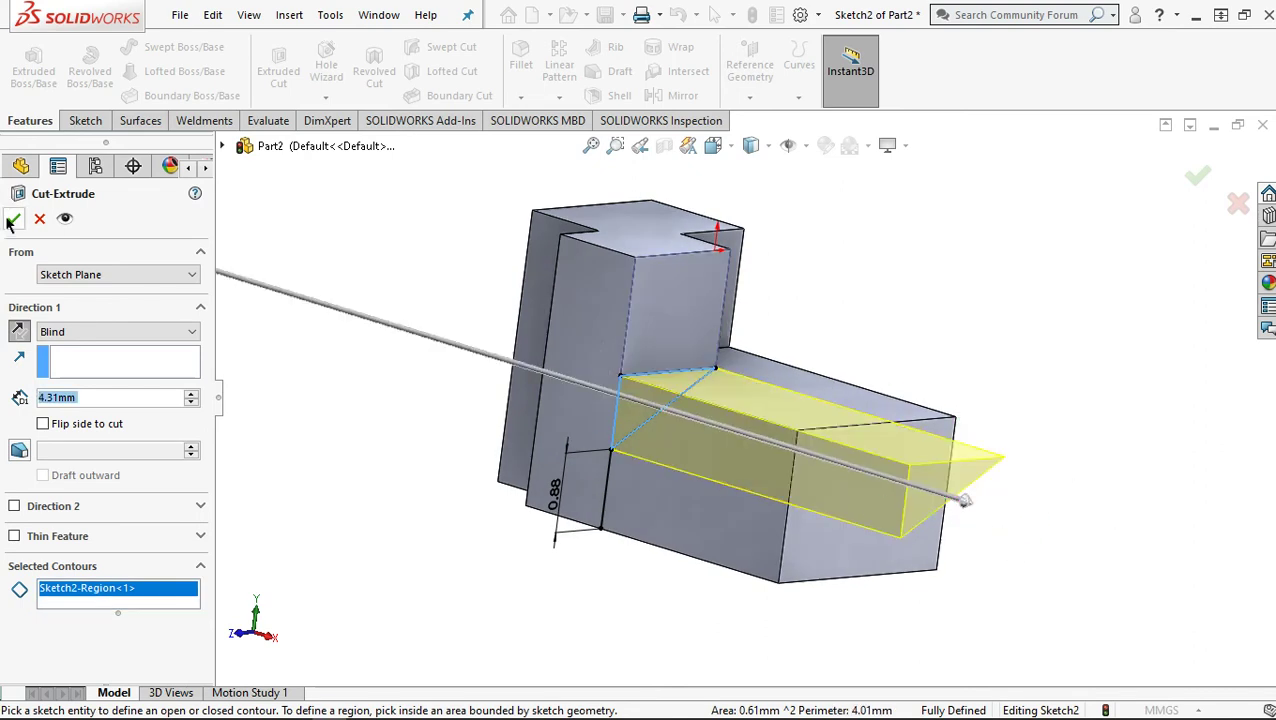
click(8, 220)
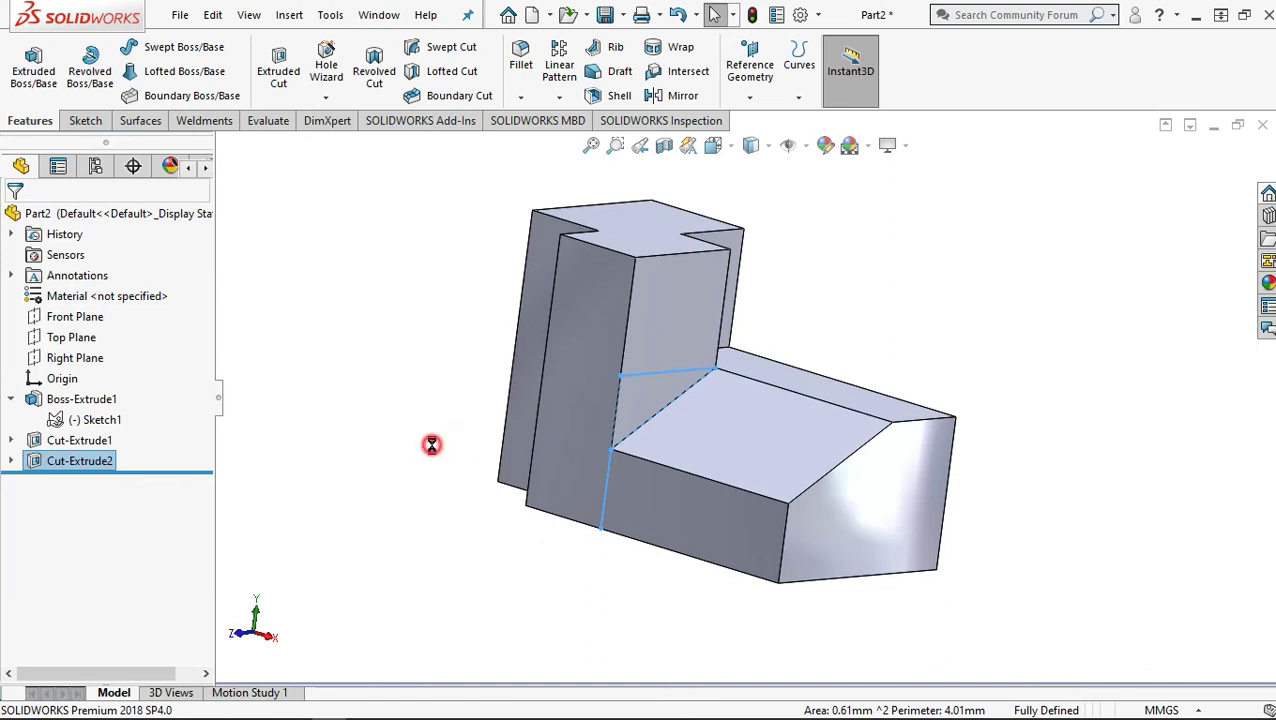
Deselect, orbit the part to its other side, and select the first cut's flat floor
click(980, 553)
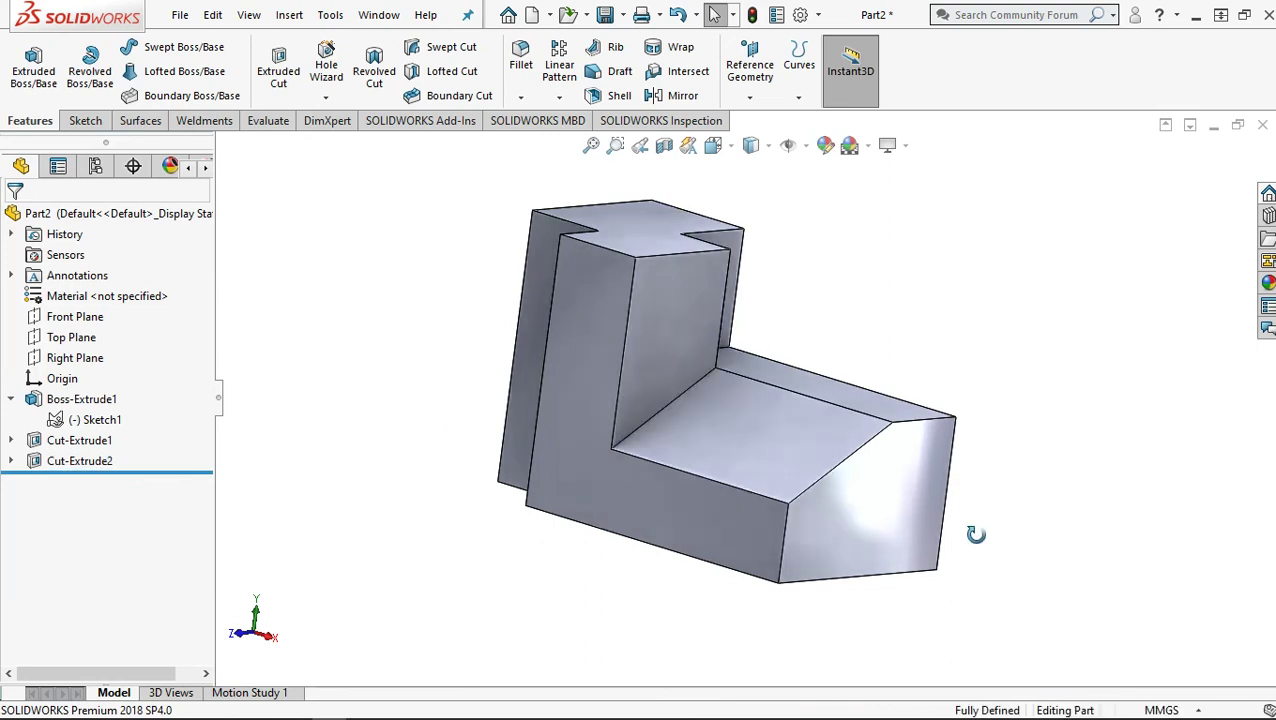
middle_drag(976, 535, 903, 592)
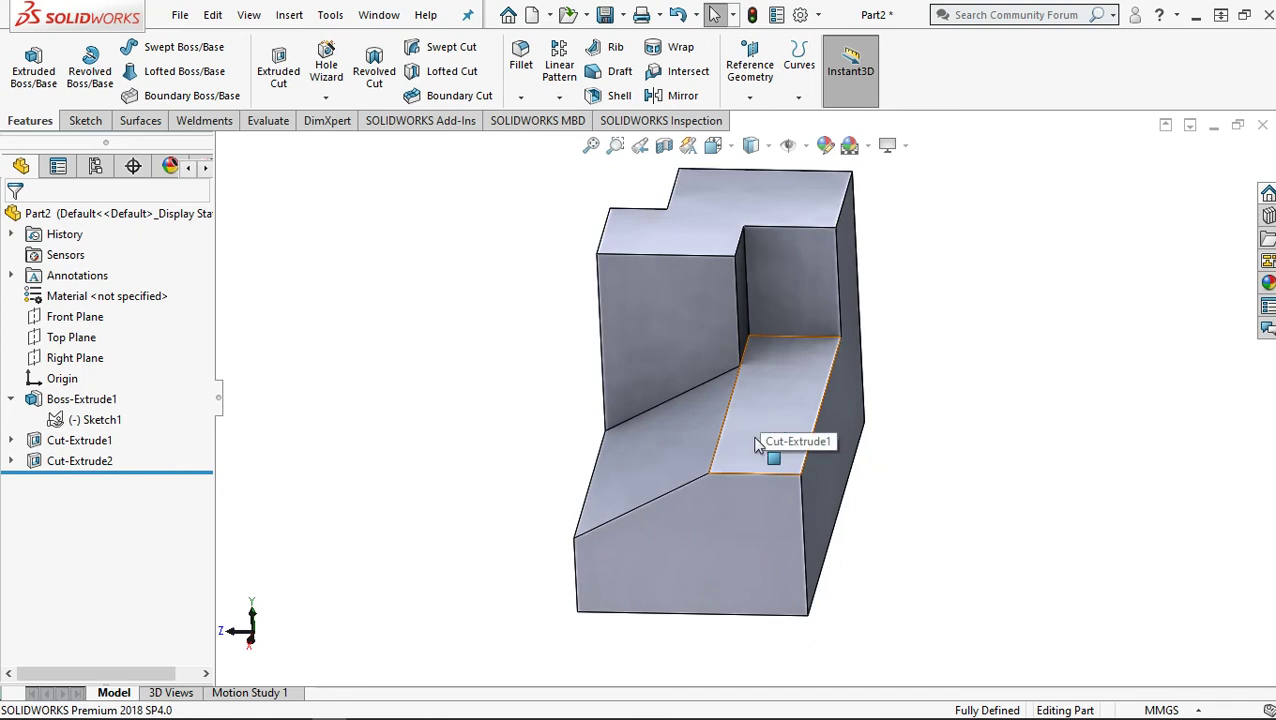
click(774, 400)
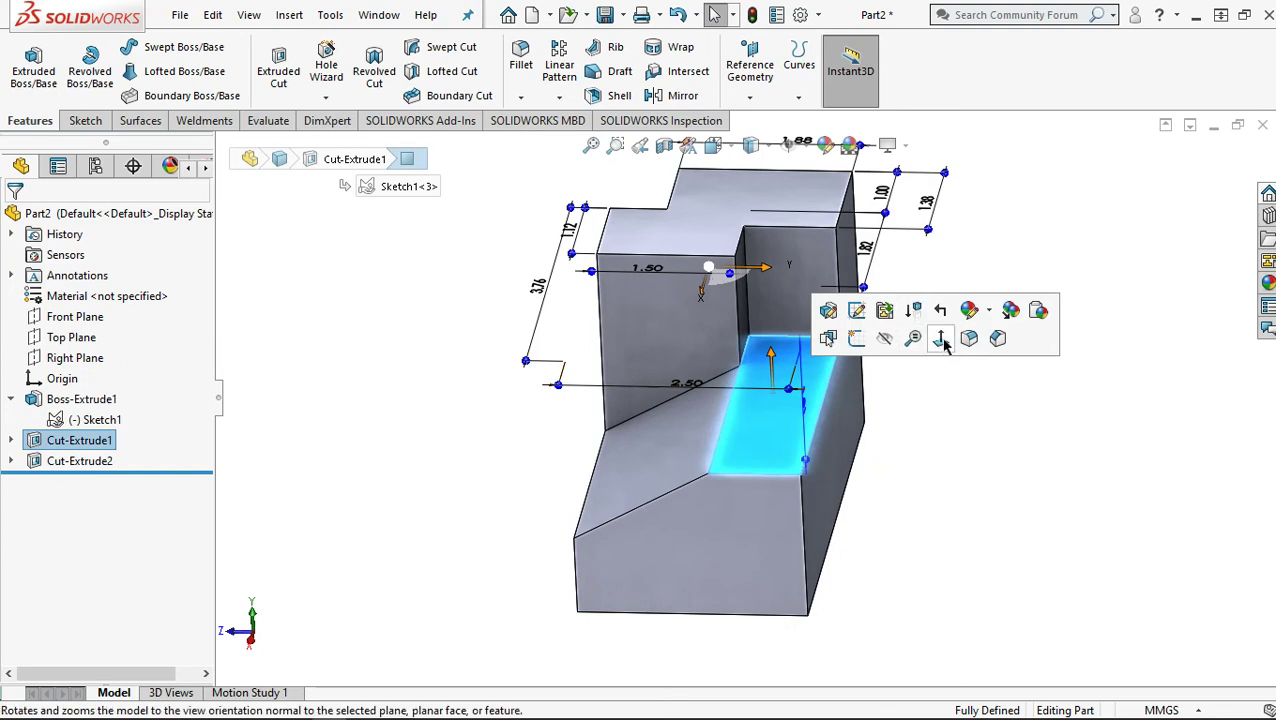
Open Sketch3 on the first cut's floor, viewed Normal To, with the Line tool ready
click(943, 341)
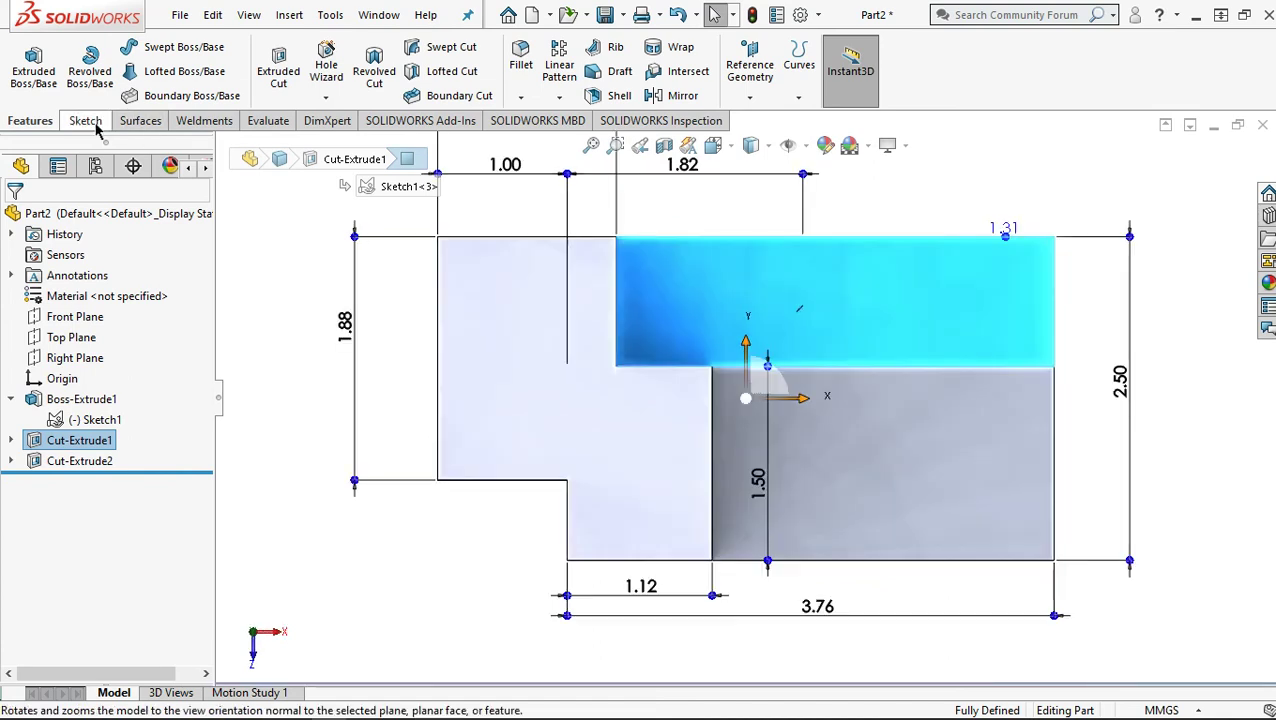
click(88, 121)
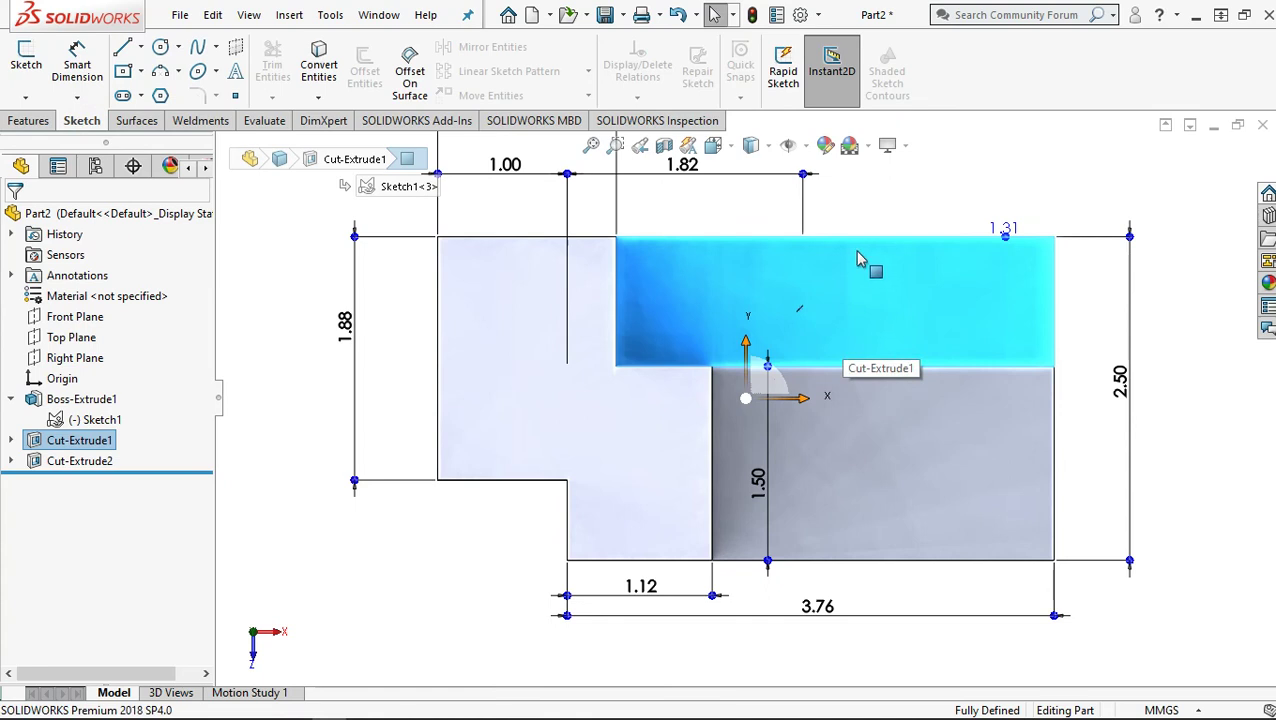
click(868, 308)
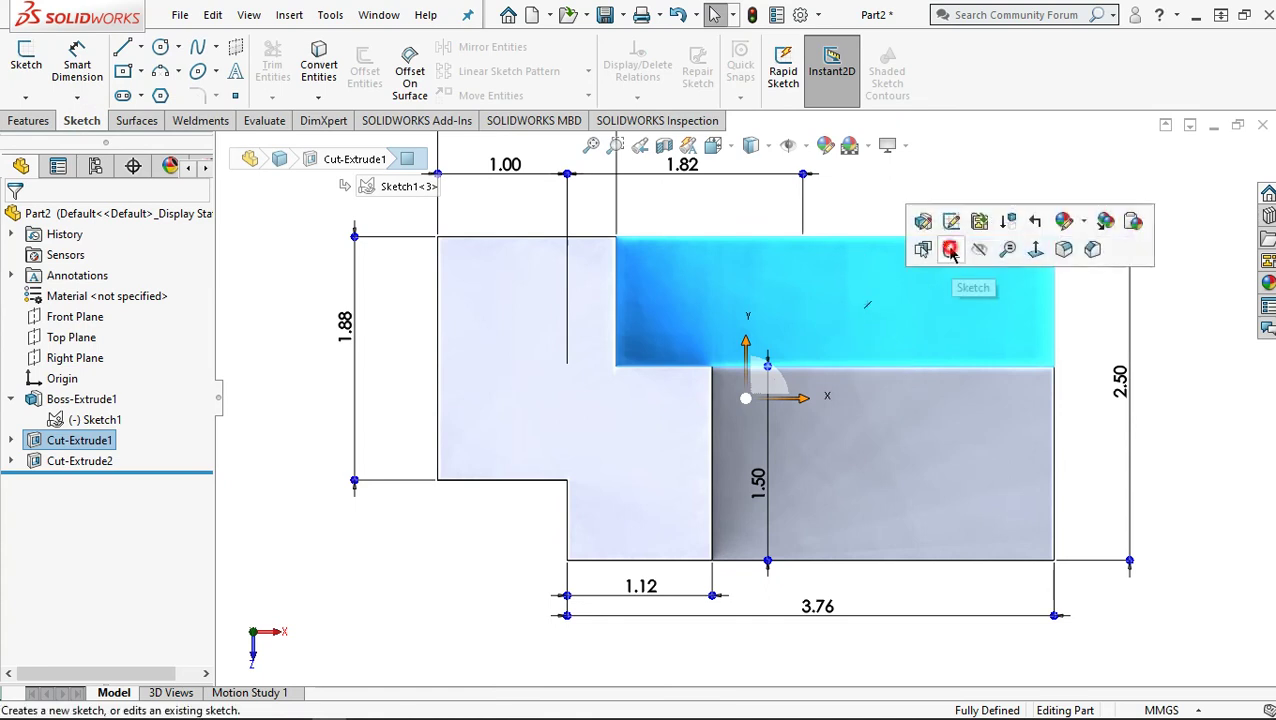
click(950, 249)
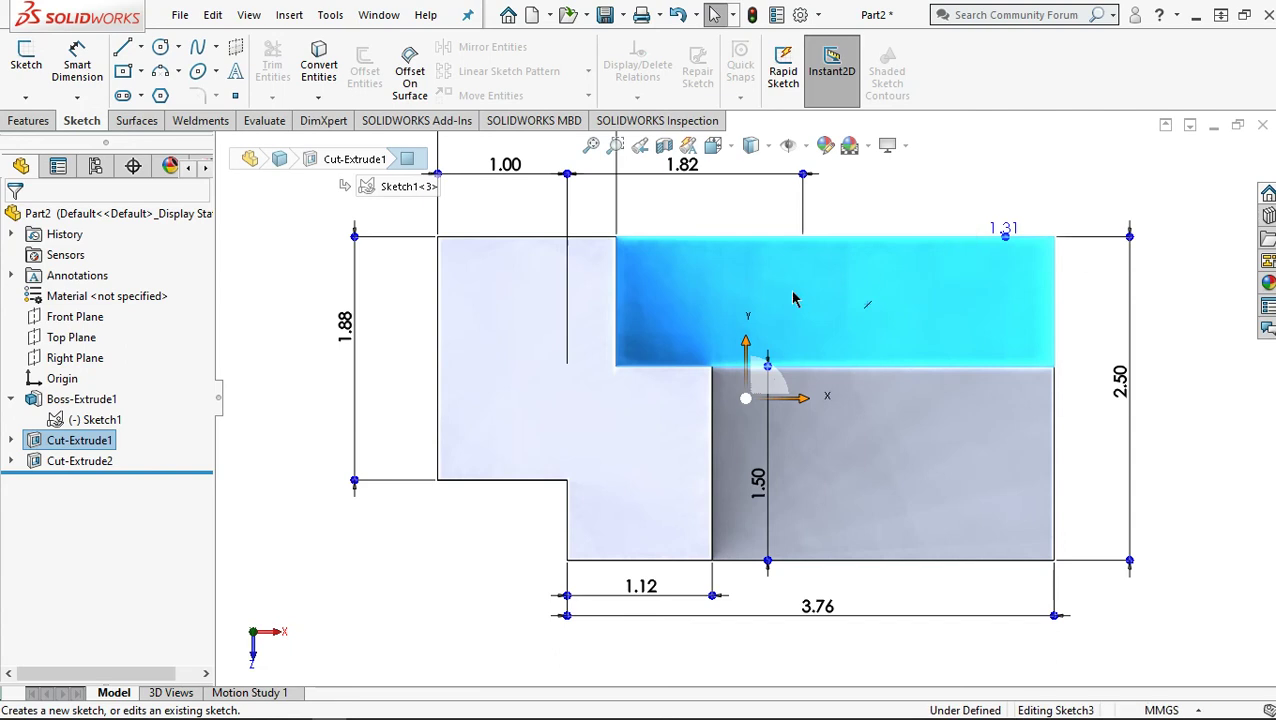
click(123, 47)
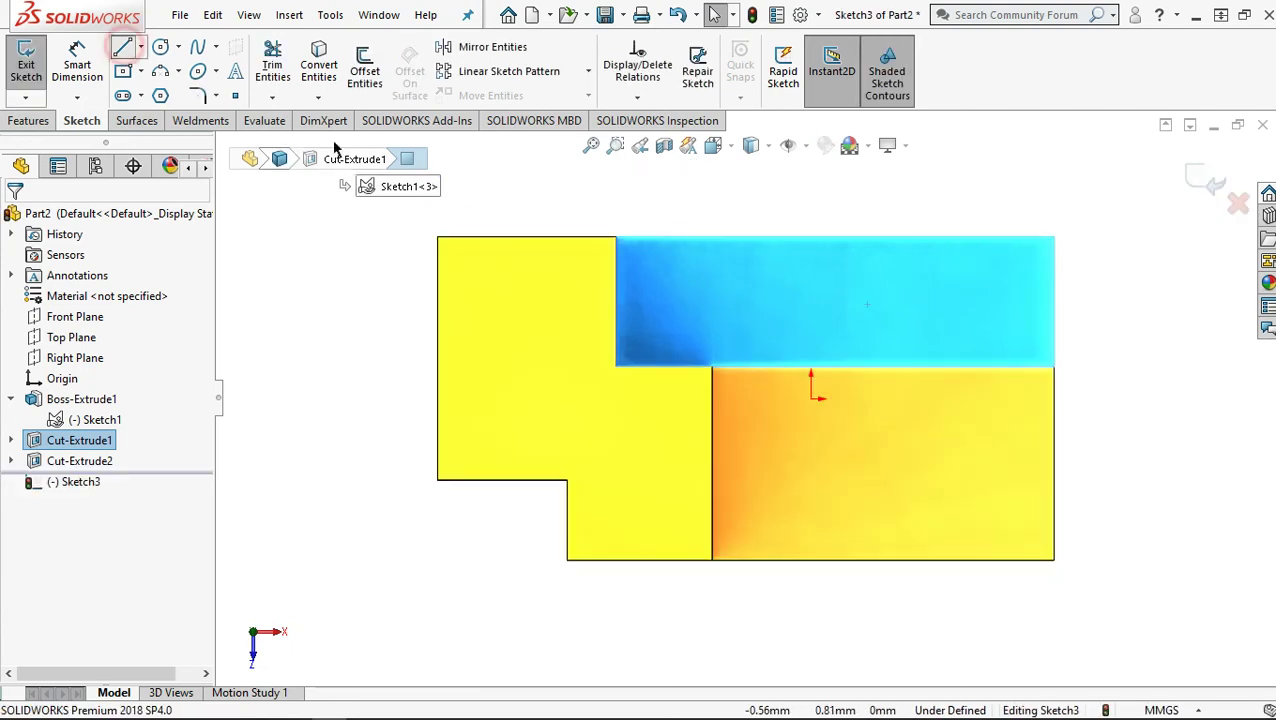
Draw a vertical line from the floor's top edge down to the step edge
click(858, 248)
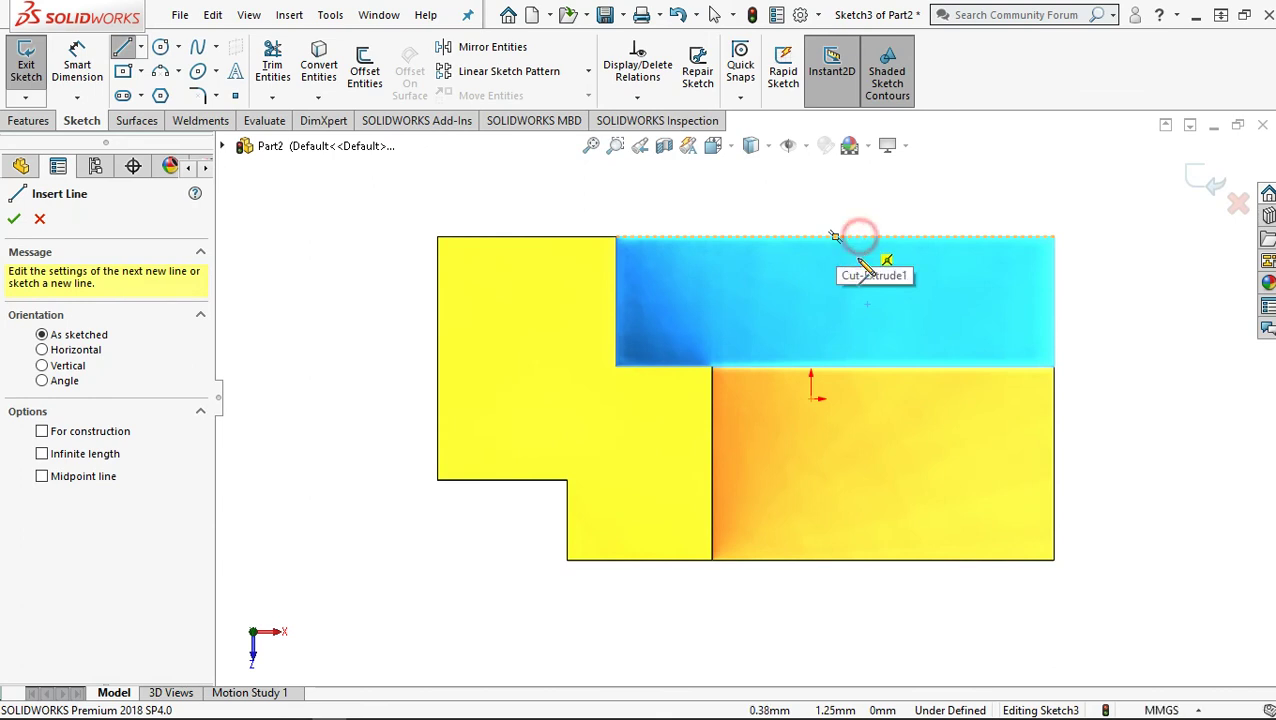
click(871, 367)
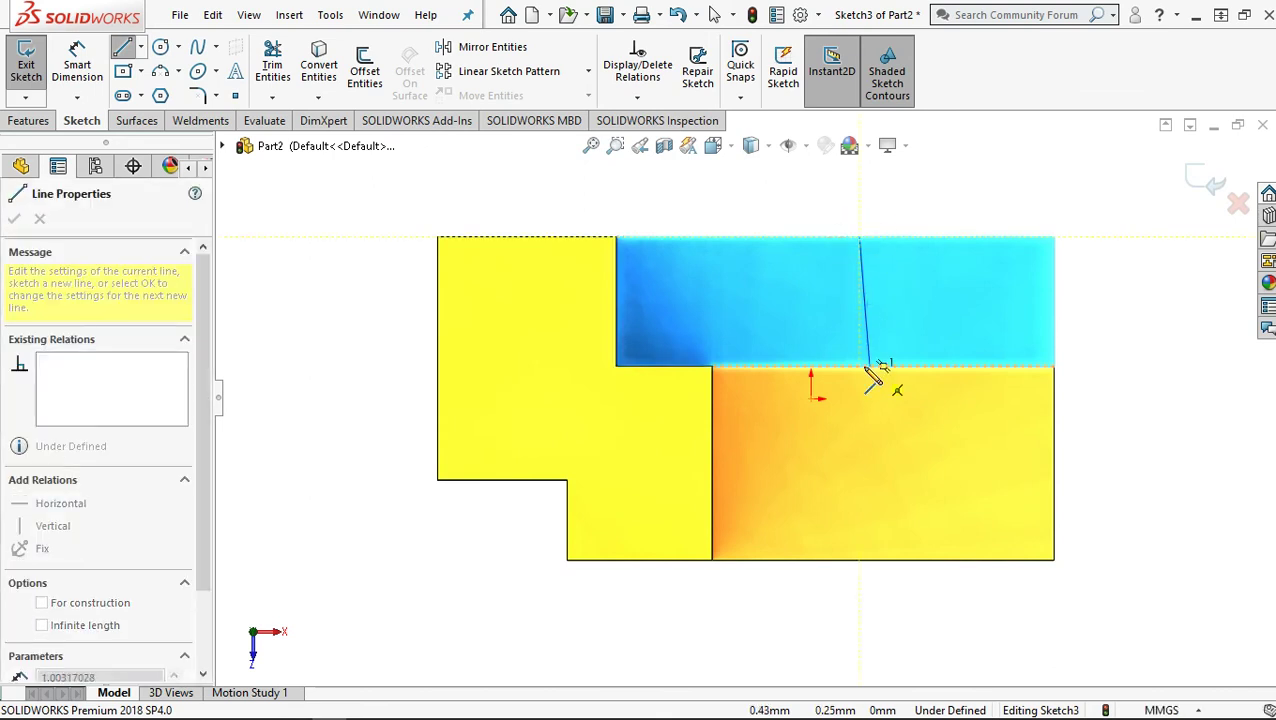
click(858, 366)
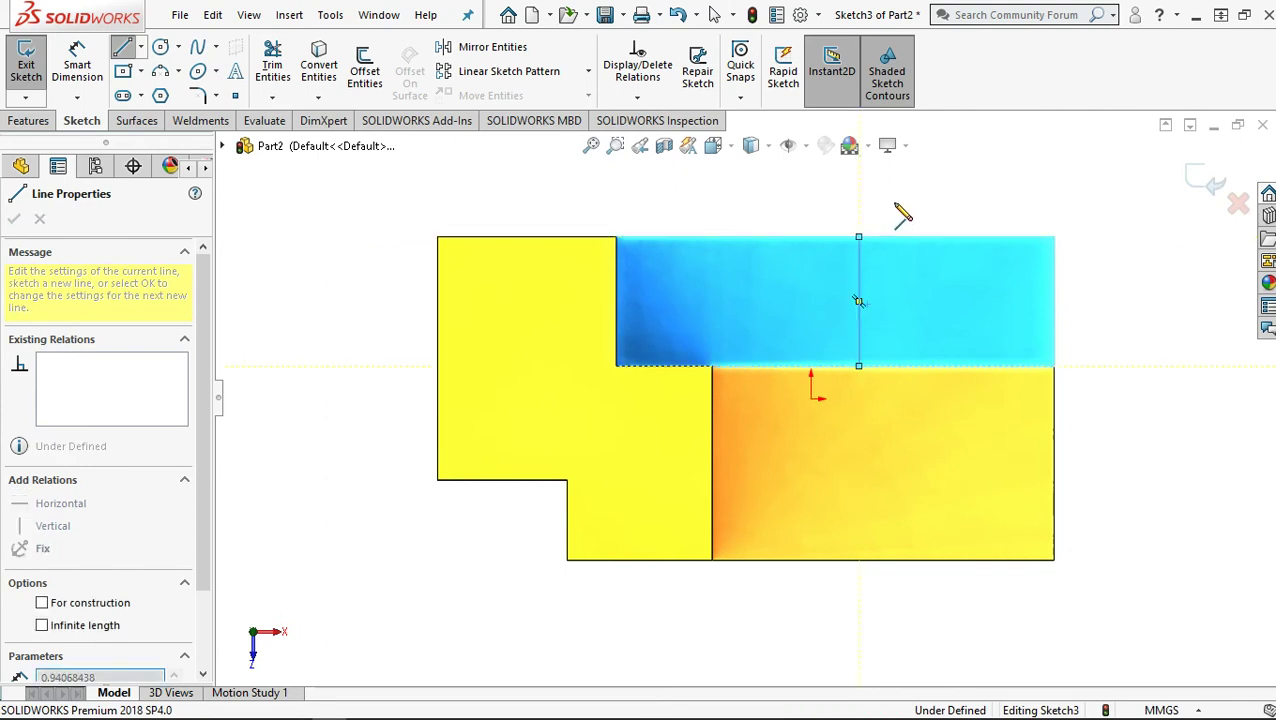
right_click(926, 196)
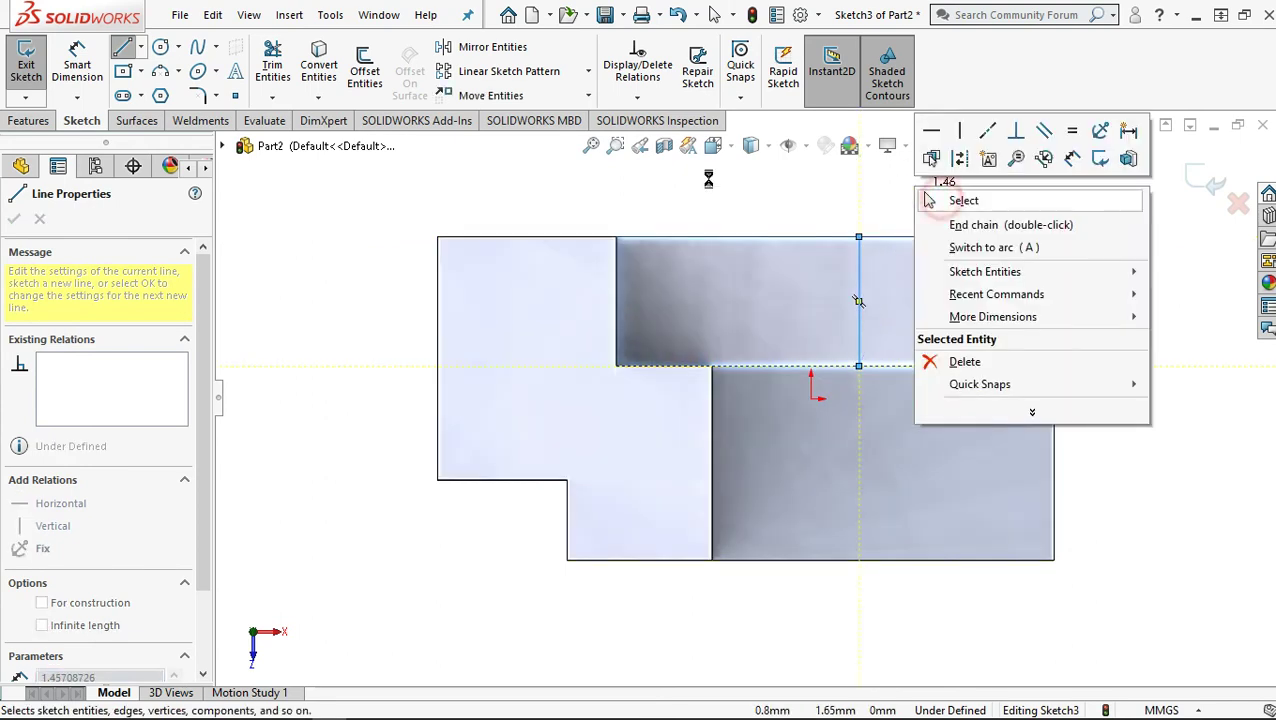
click(926, 200)
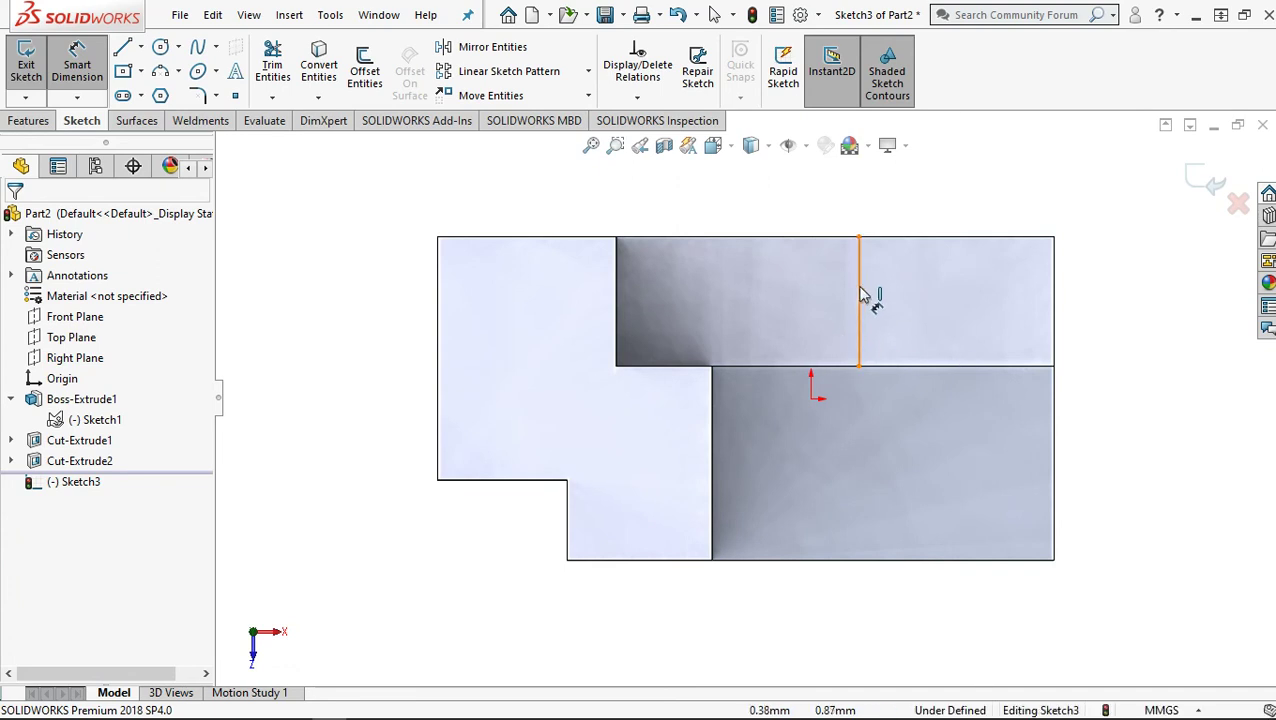
Dimension the line 1.82 from the floor's left edge
click(615, 285)
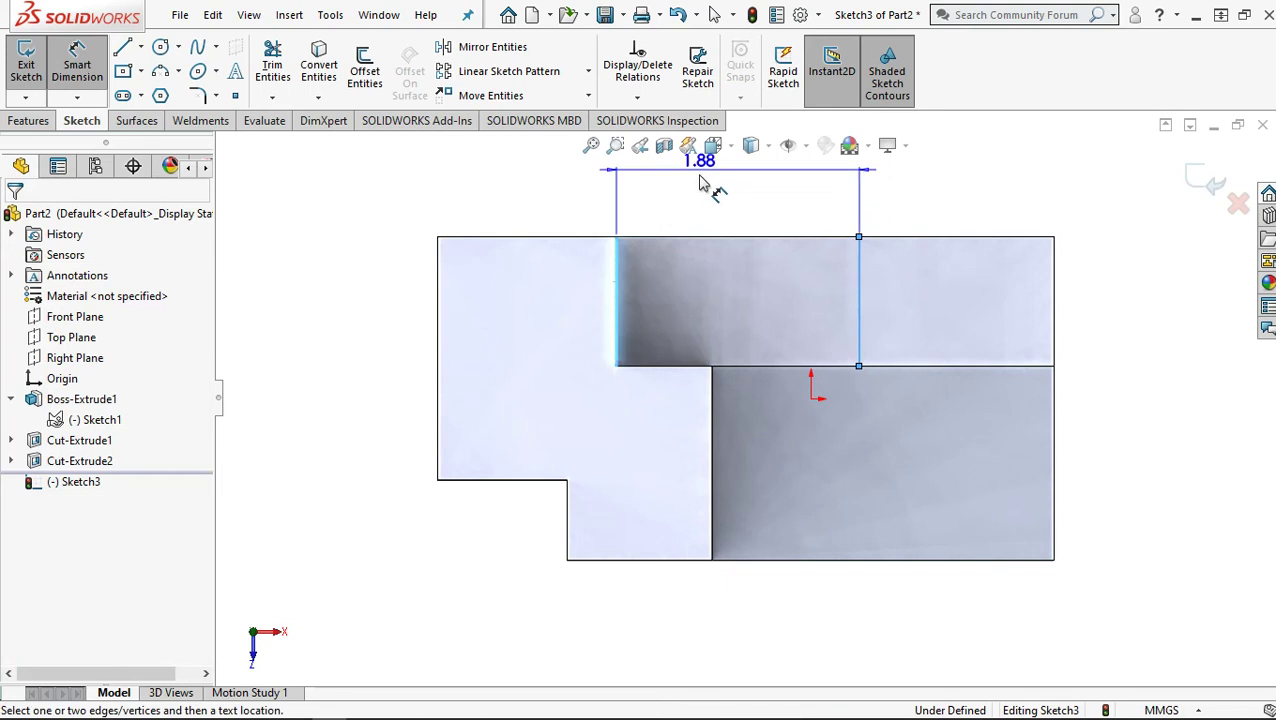
click(704, 196)
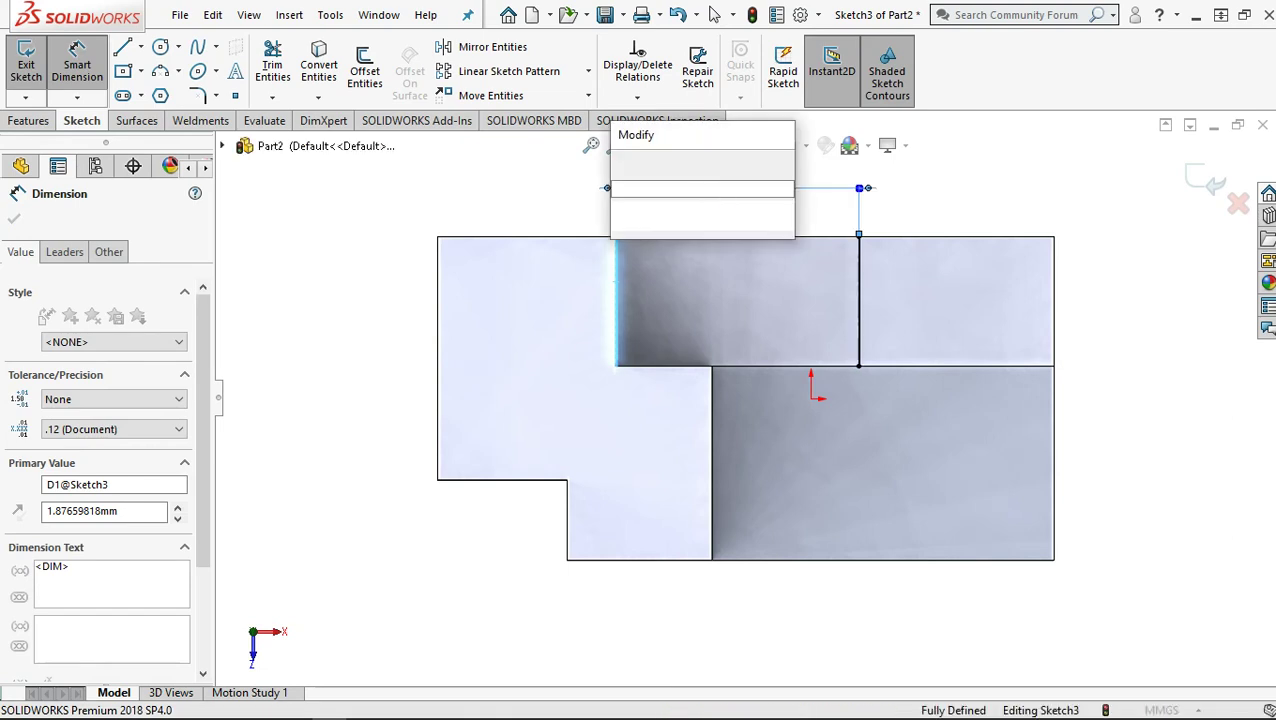
text(1.82)
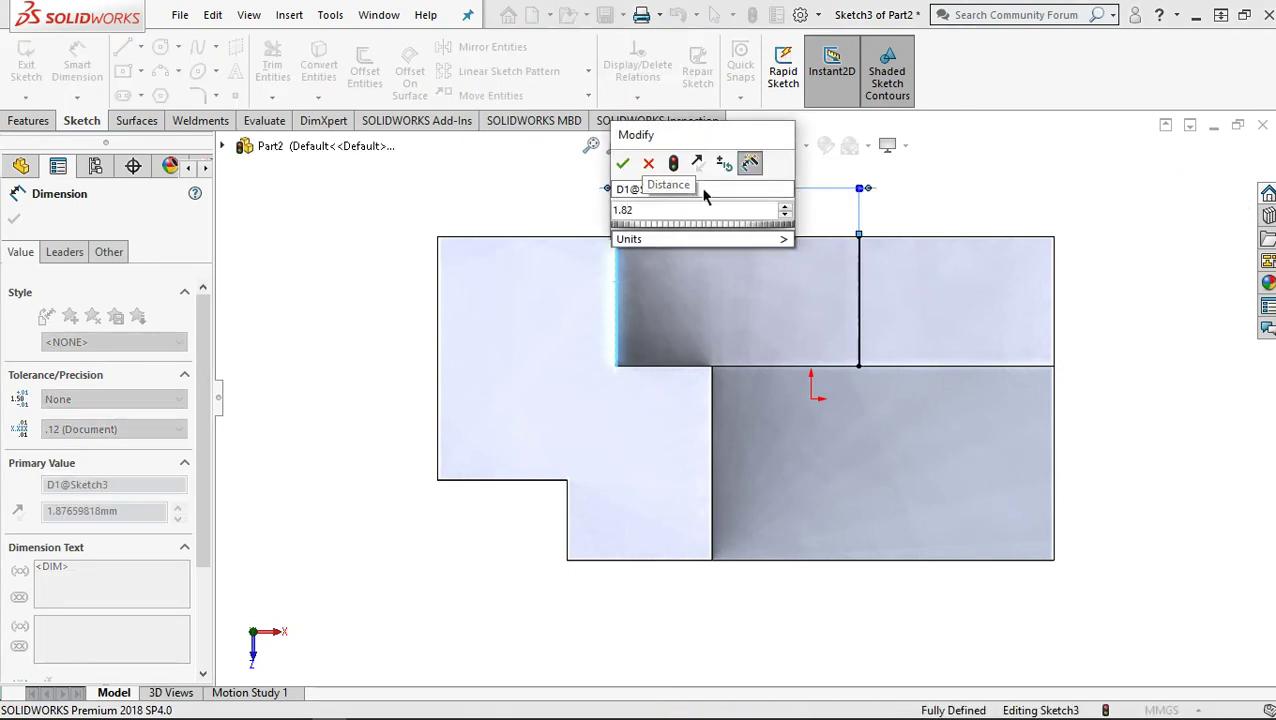
click(622, 163)
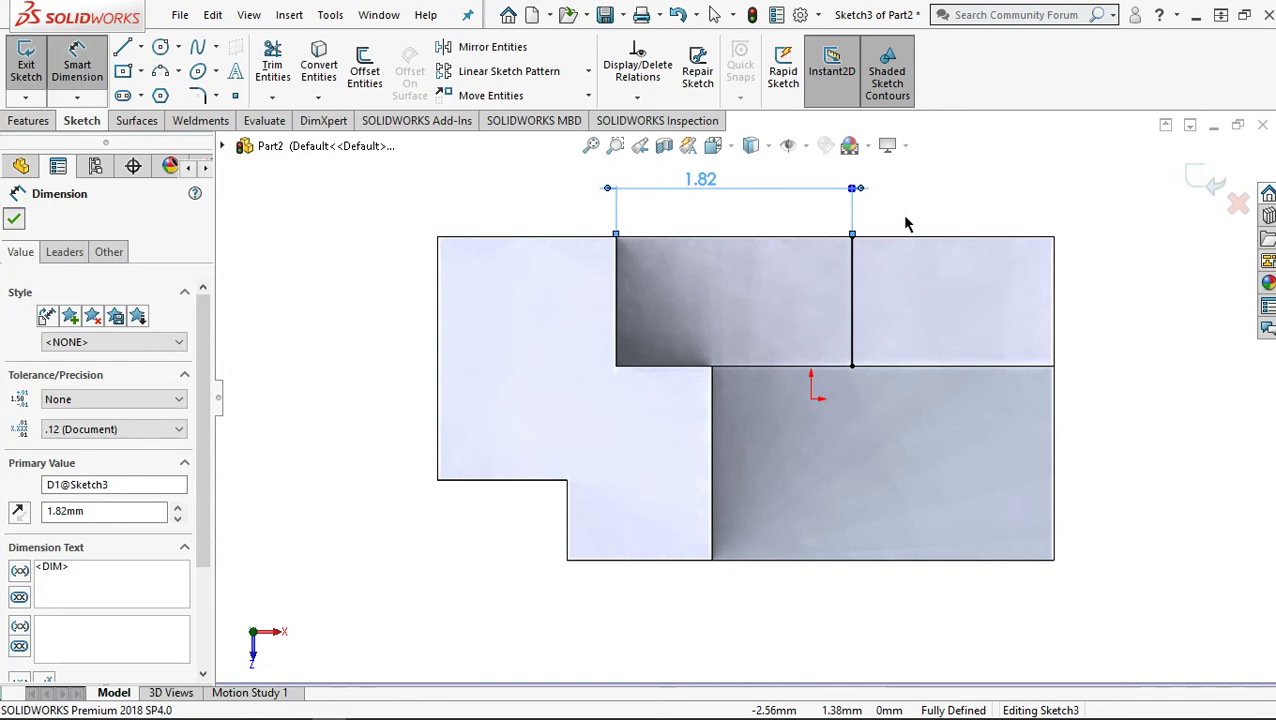
key(Escape)
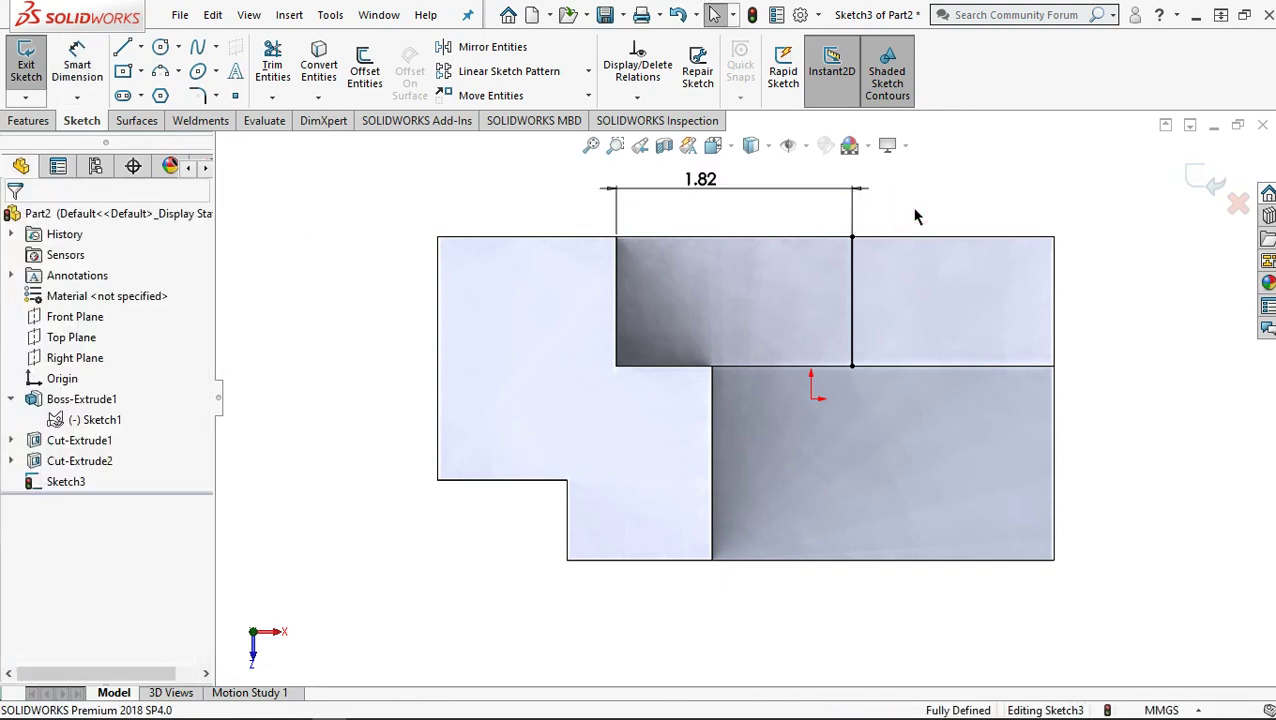
Switch to isometric view (Ctrl+7), zoom out, and exit Sketch3
key(ctrl+7)
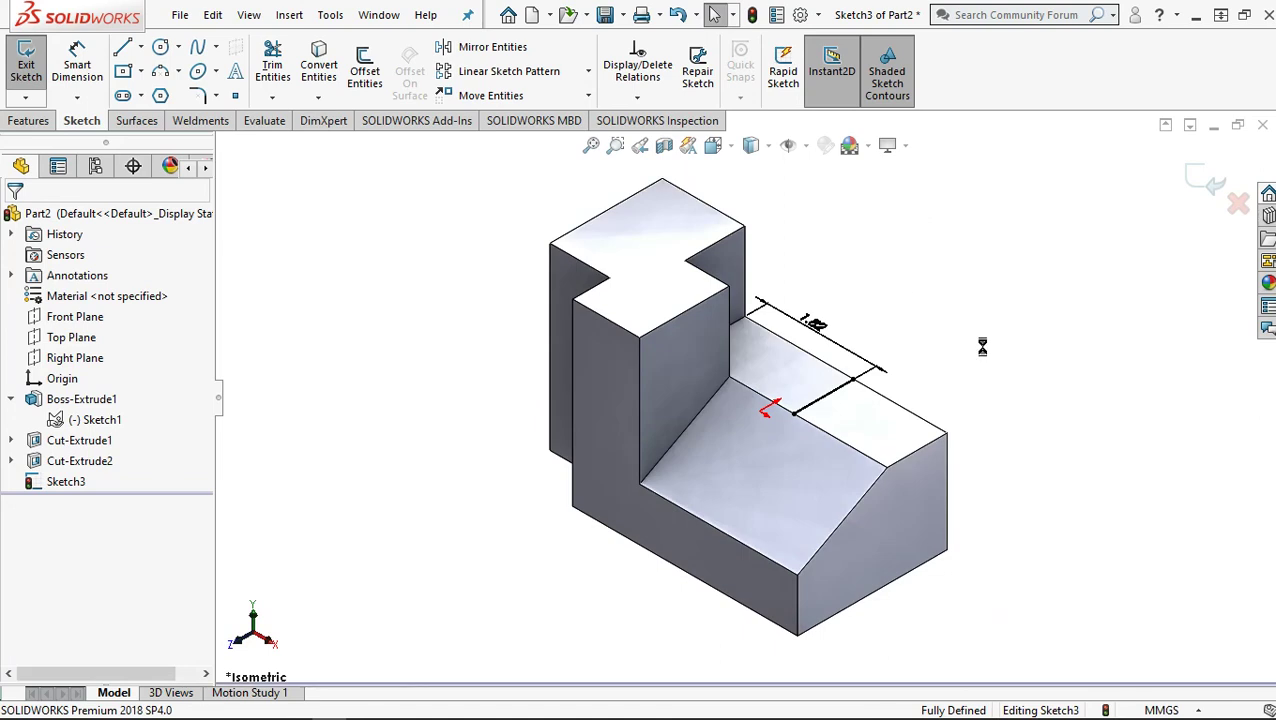
scroll(995, 365, down, 1)
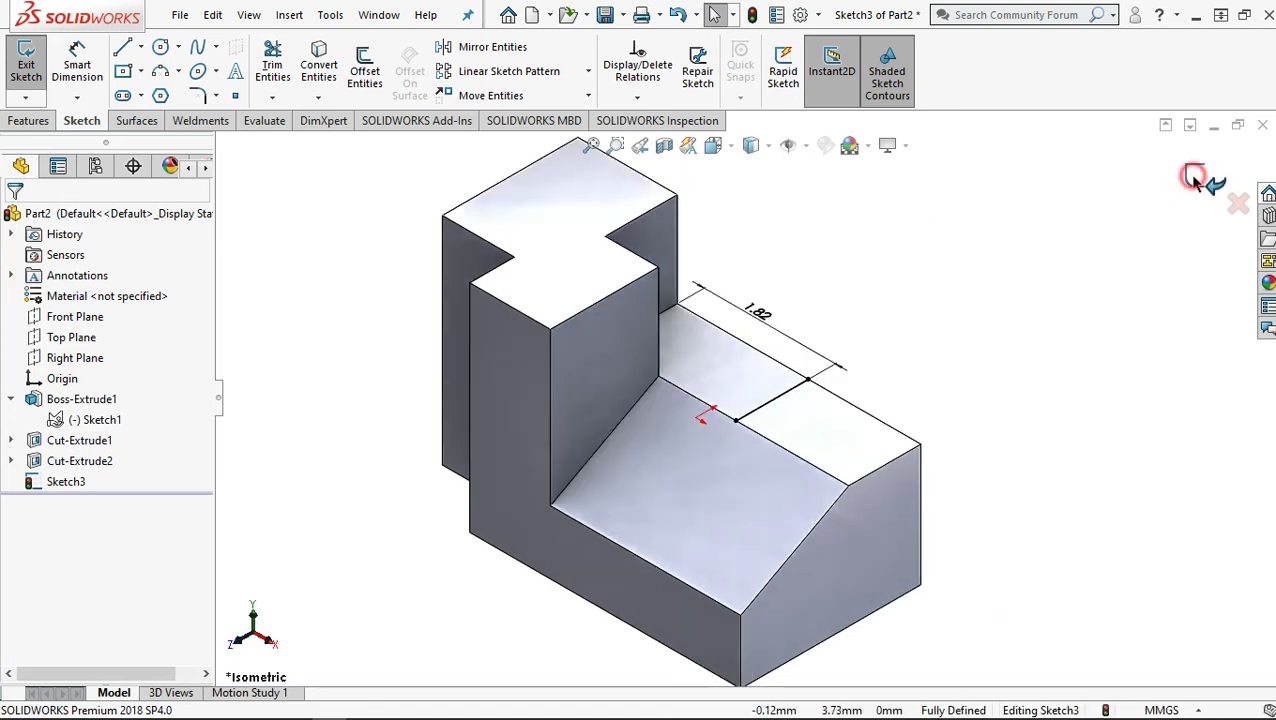
click(1193, 180)
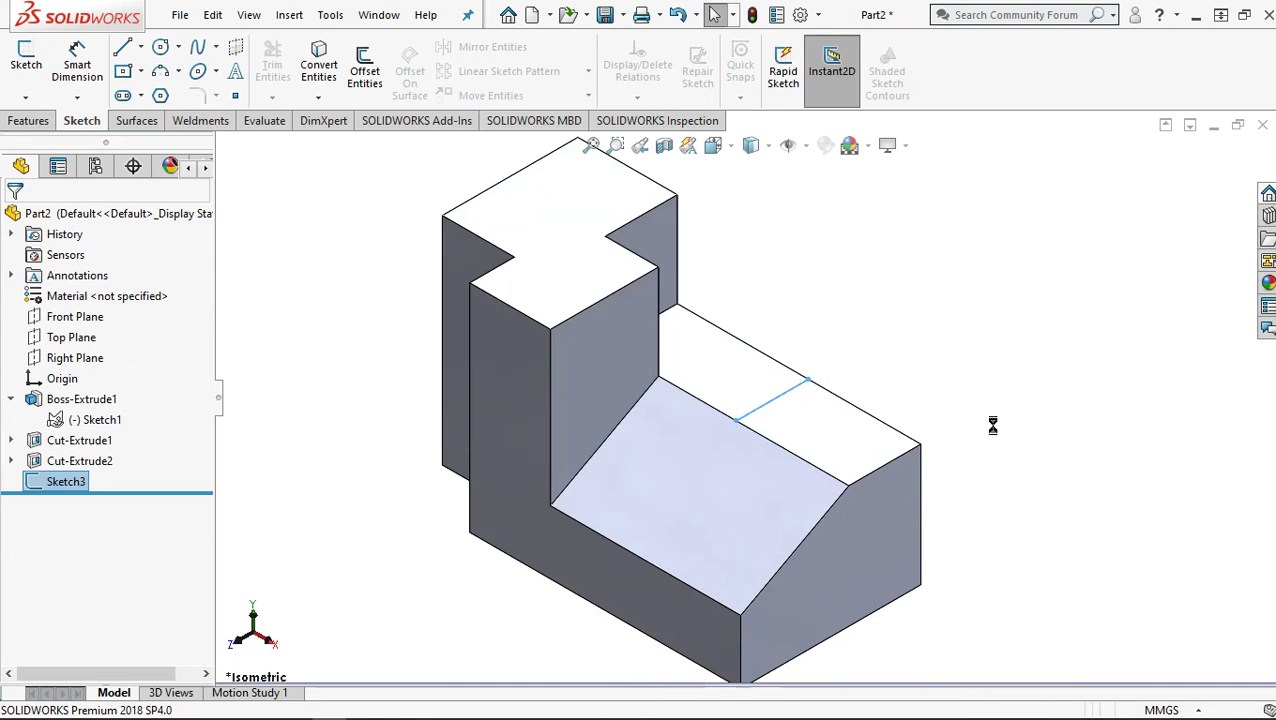
click(778, 403)
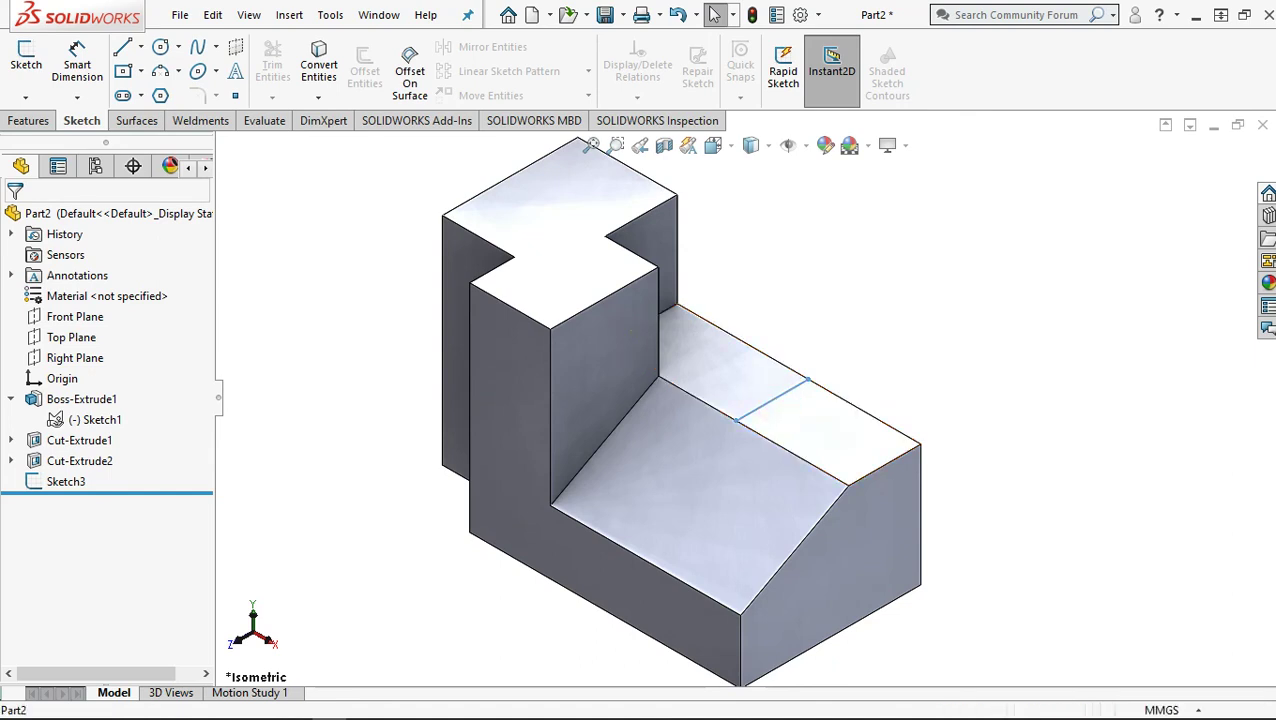
click(25, 120)
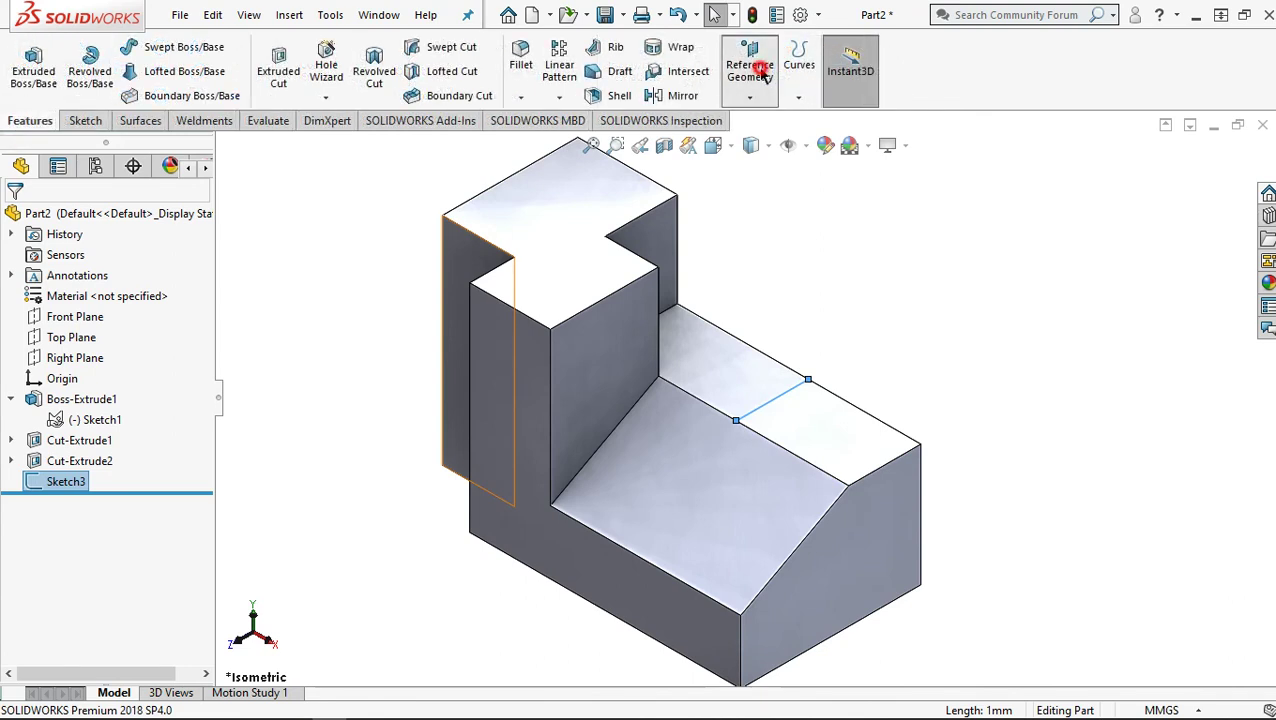
click(749, 97)
click(767, 120)
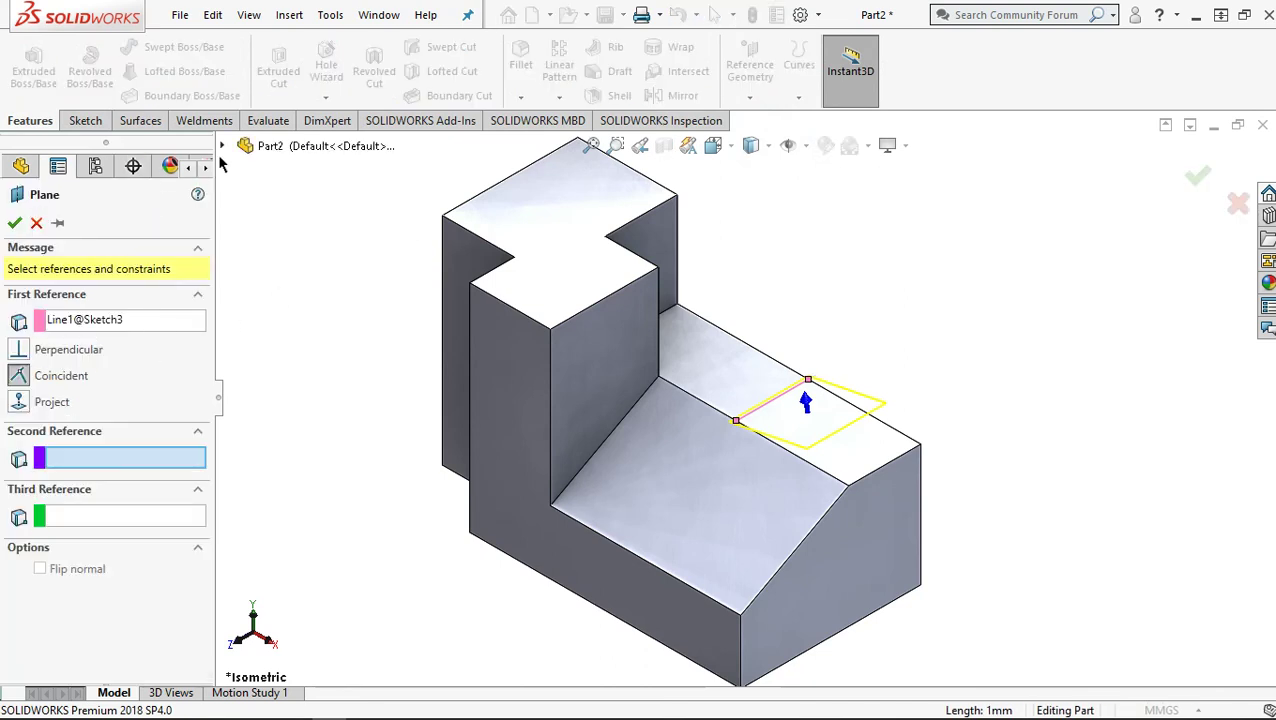
click(221, 146)
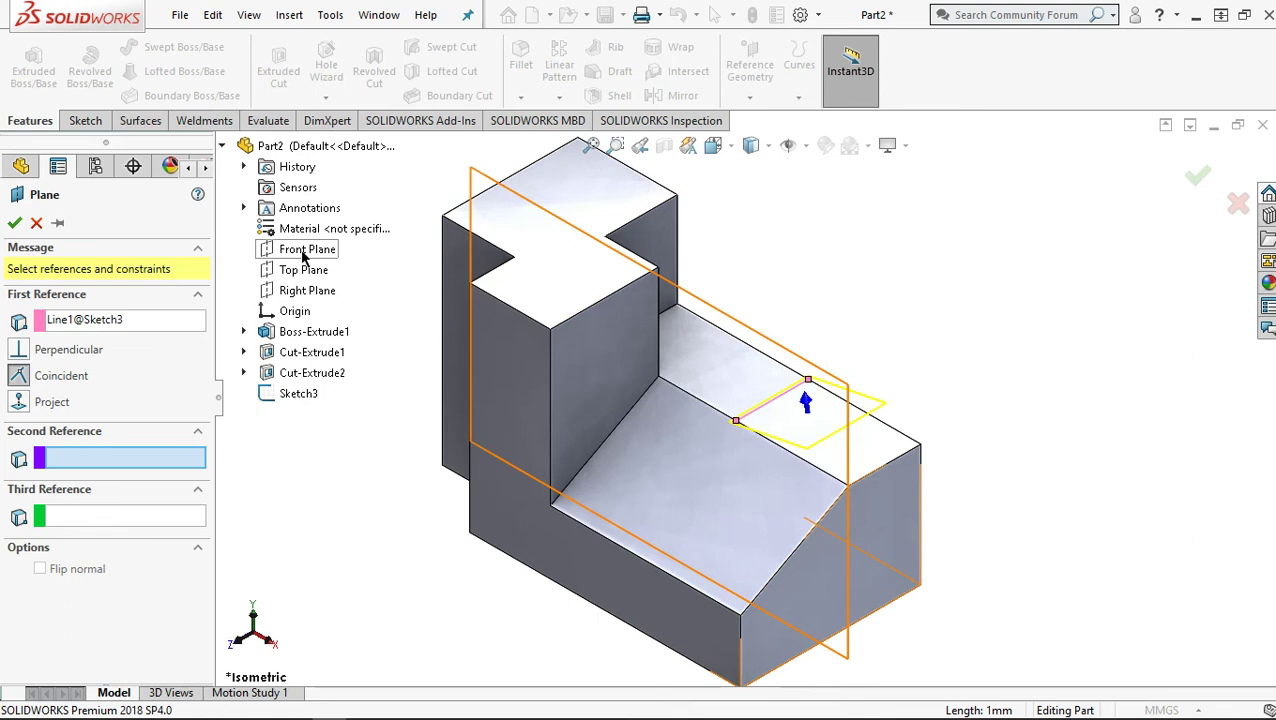
click(304, 252)
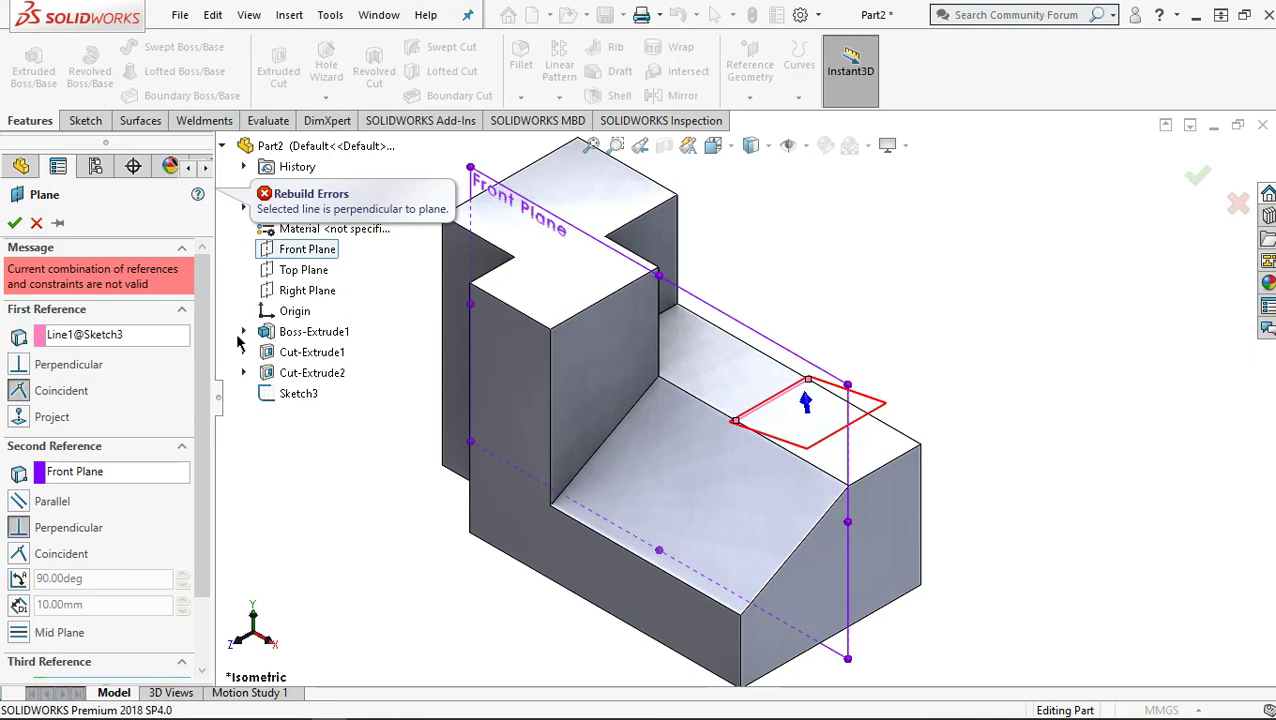
click(37, 224)
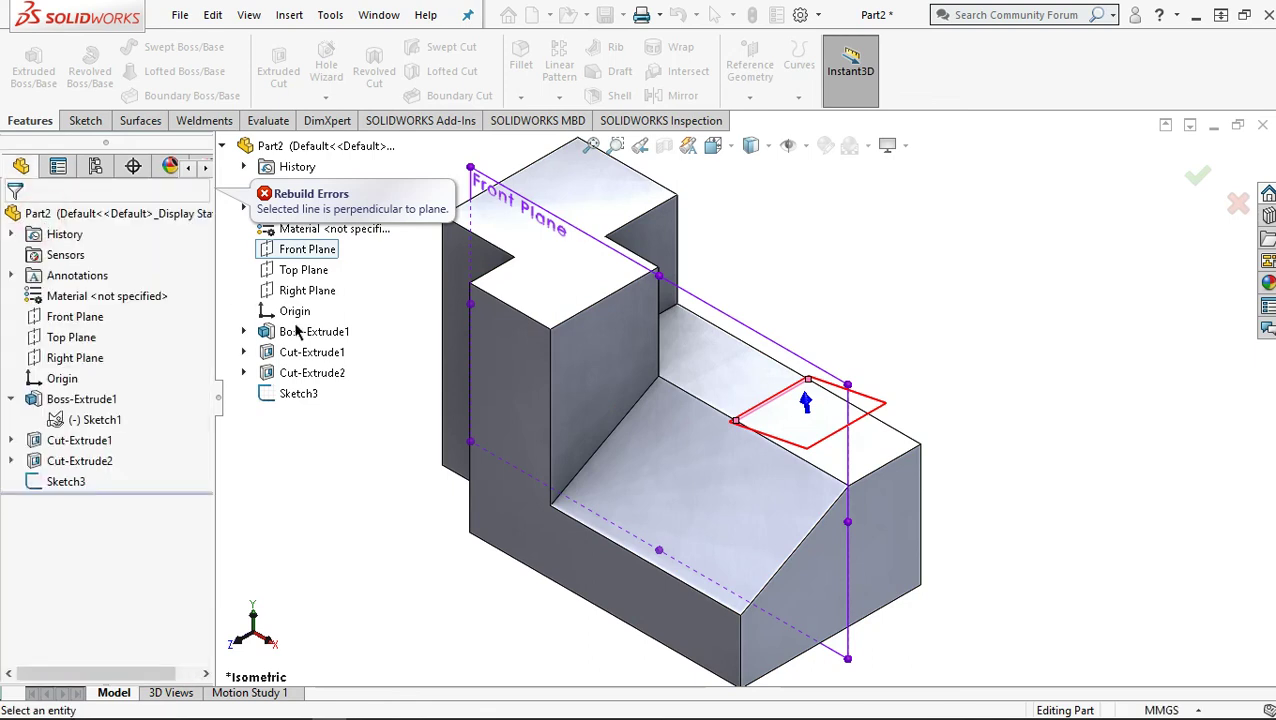
mouse_move(955, 505)
middle_down()
mouse_move(883, 450)
mouse_move(812, 456)
mouse_move(712, 501)
mouse_move(640, 487)
middle_up()
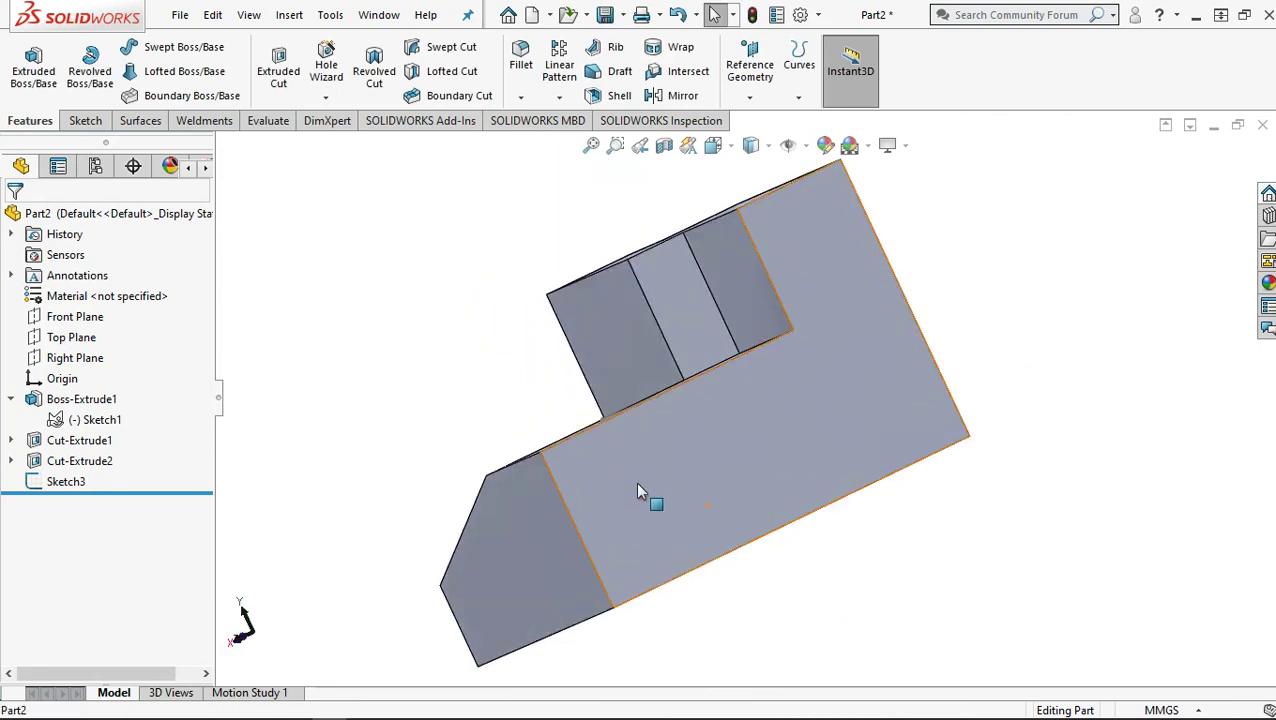
Start Sketch4 on the lower step's large face and turn the view Normal To it
click(640, 490)
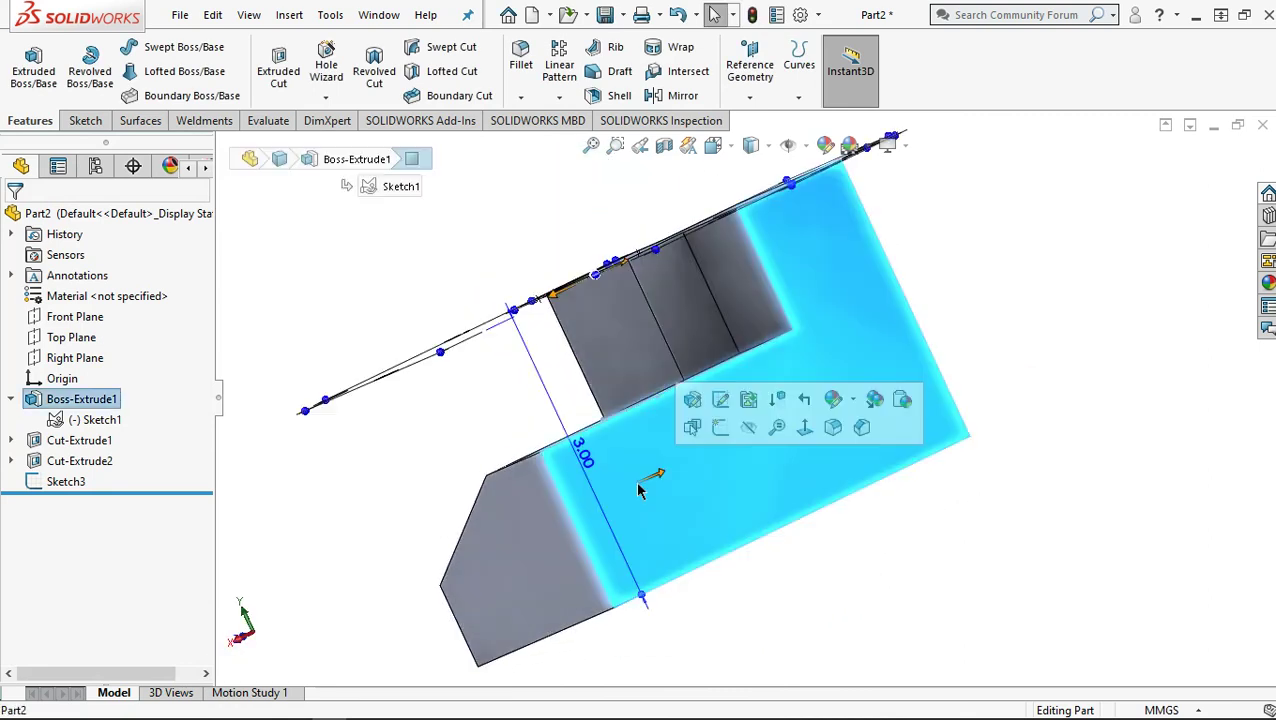
click(83, 120)
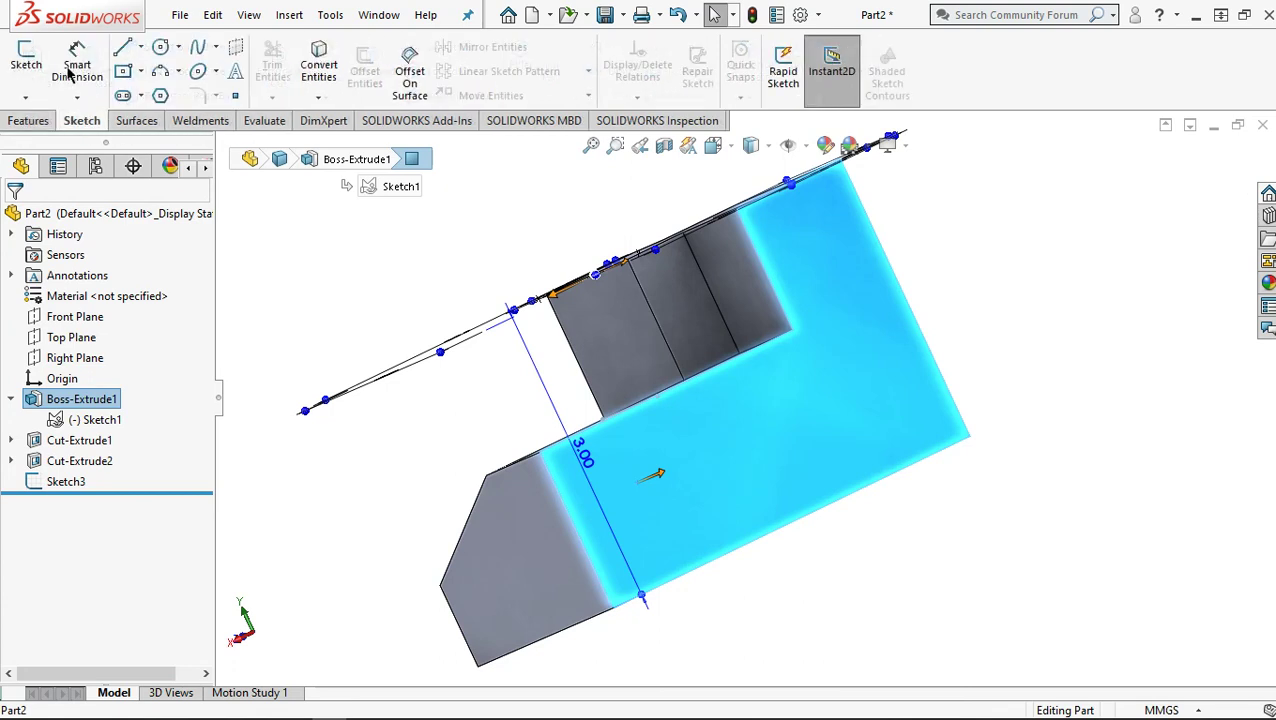
click(26, 60)
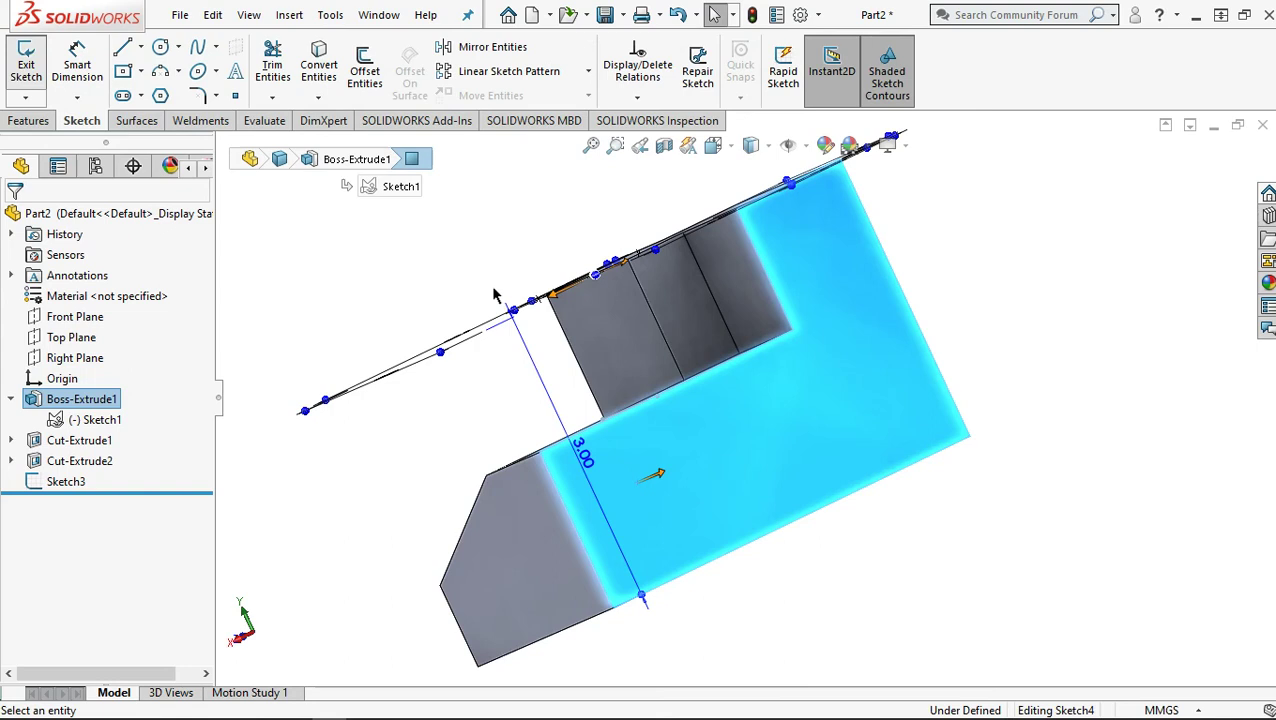
click(696, 429)
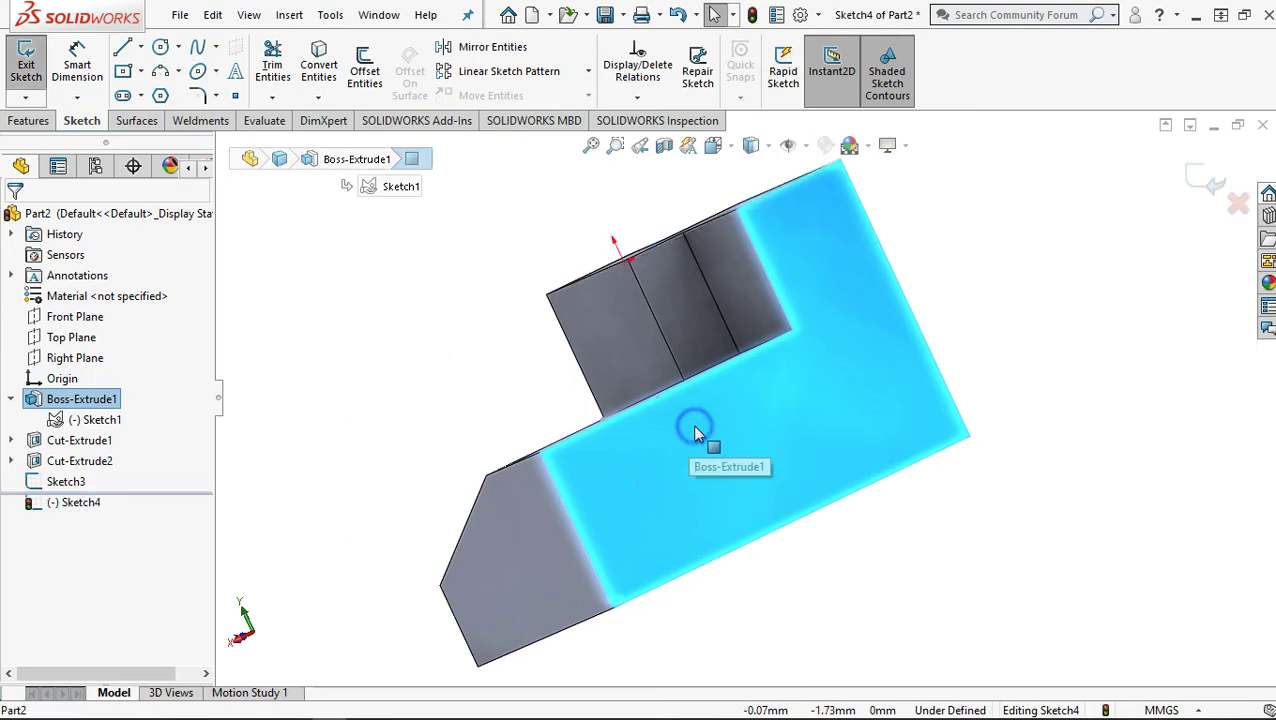
right_click(697, 432)
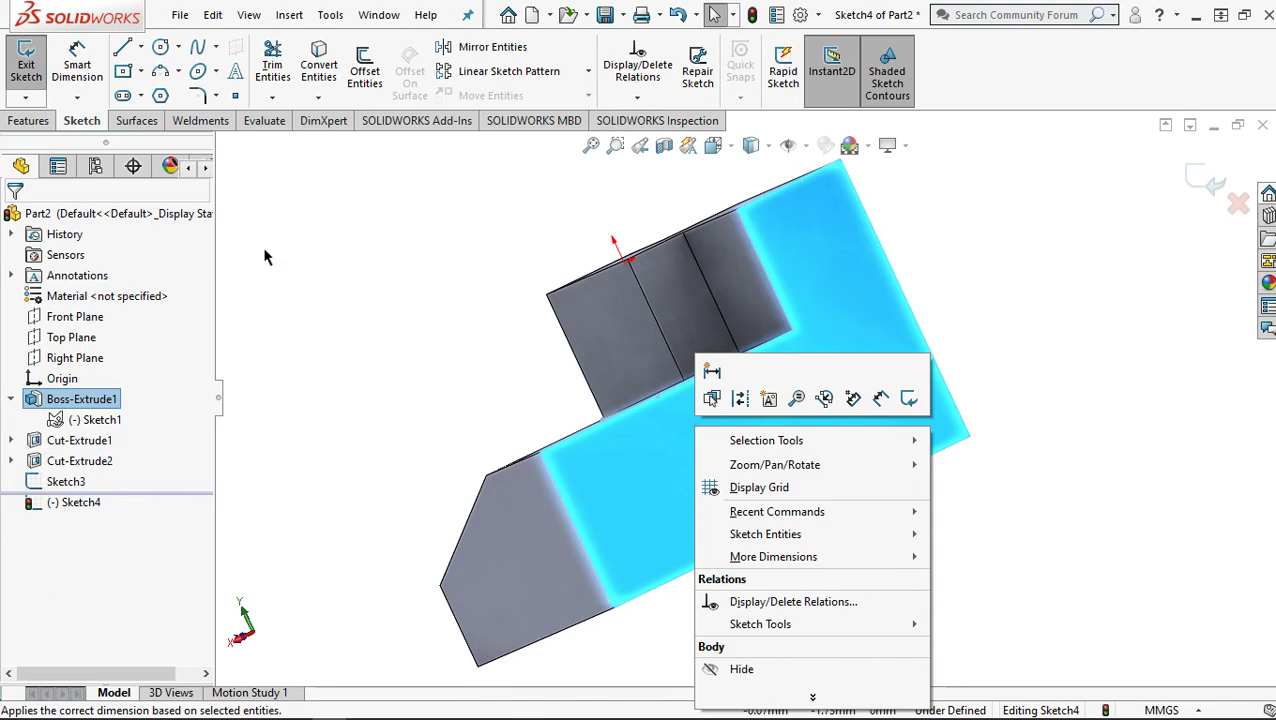
click(333, 304)
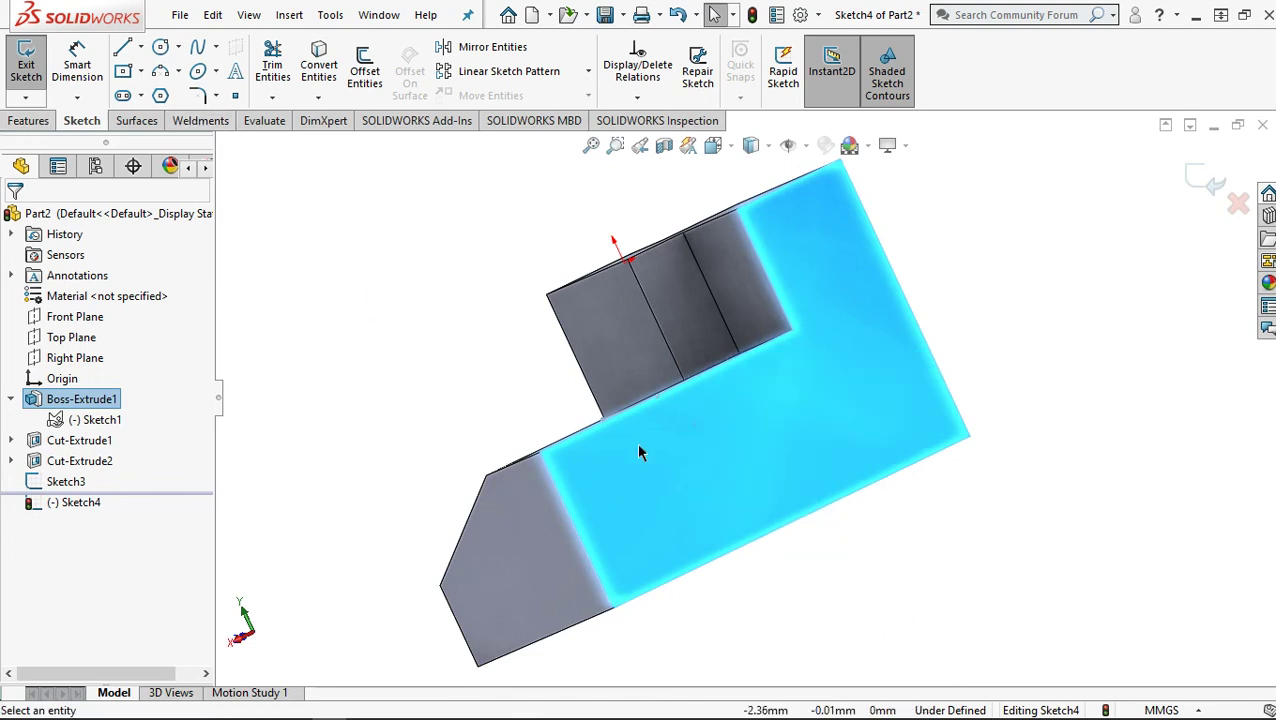
key(Escape)
click(667, 458)
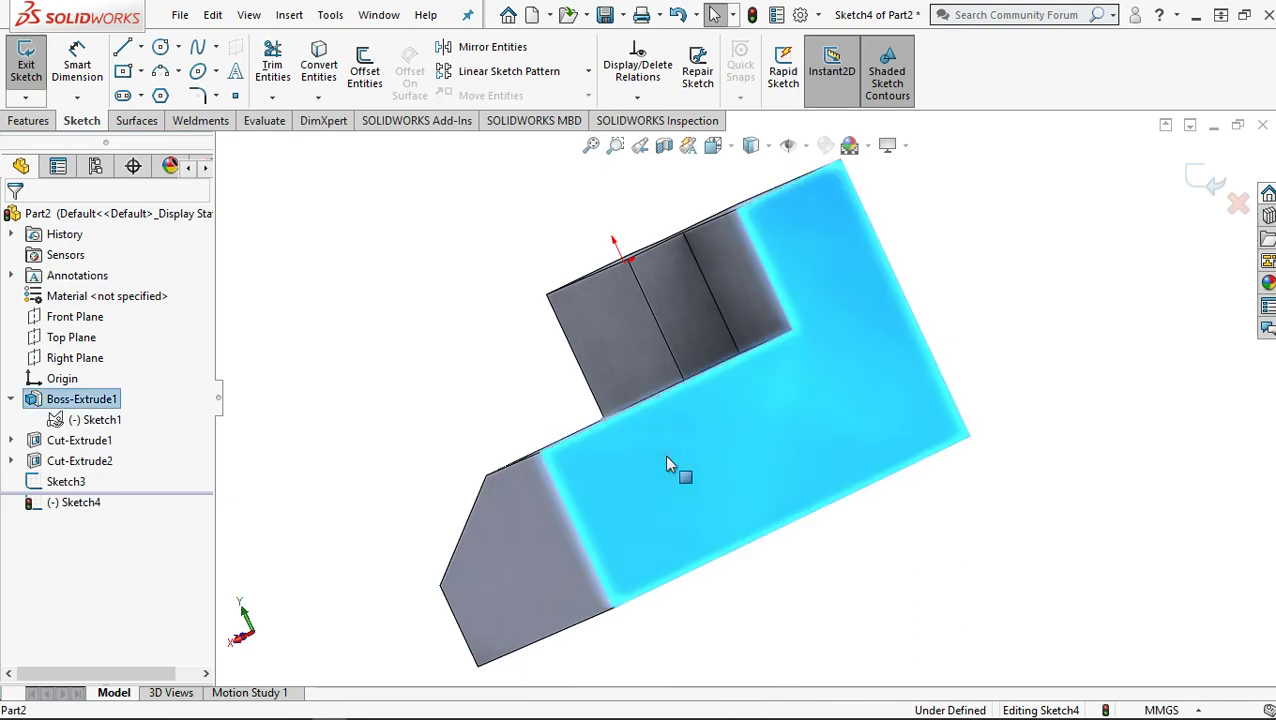
key(ctrl+8)
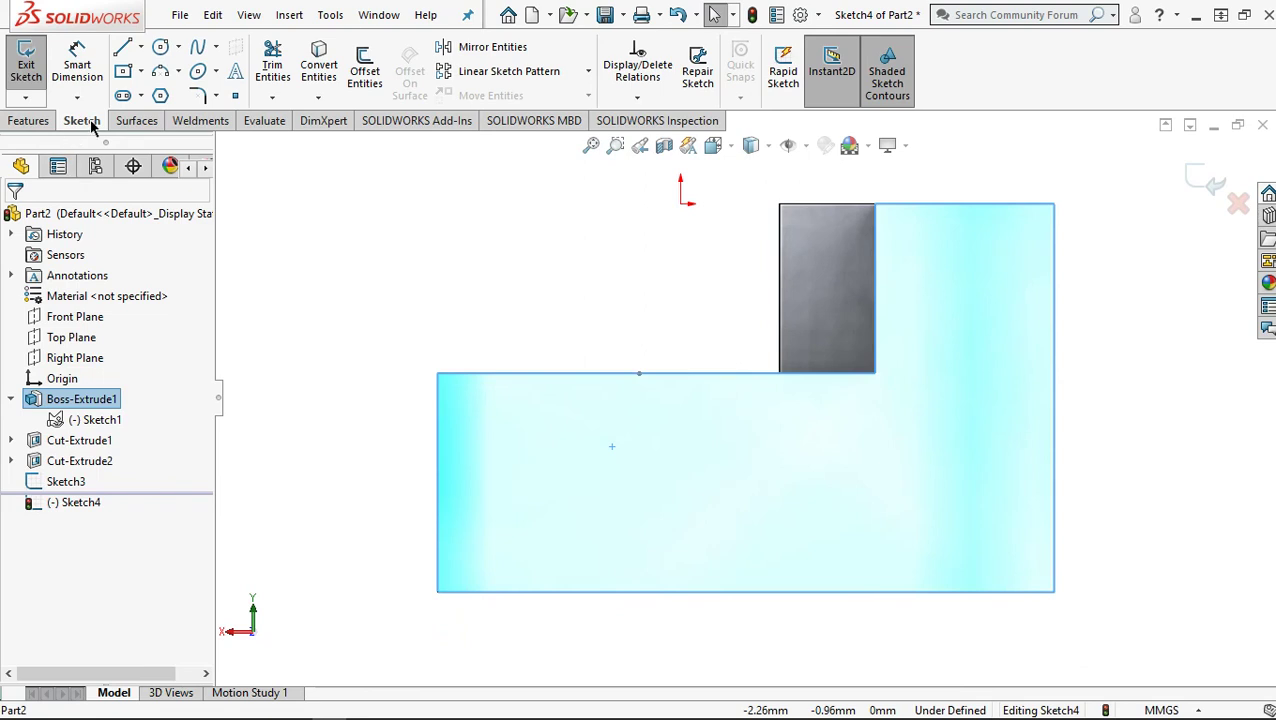
Draw a closed line triangle from partway up the left edge to the lower step's top edge and back
click(123, 47)
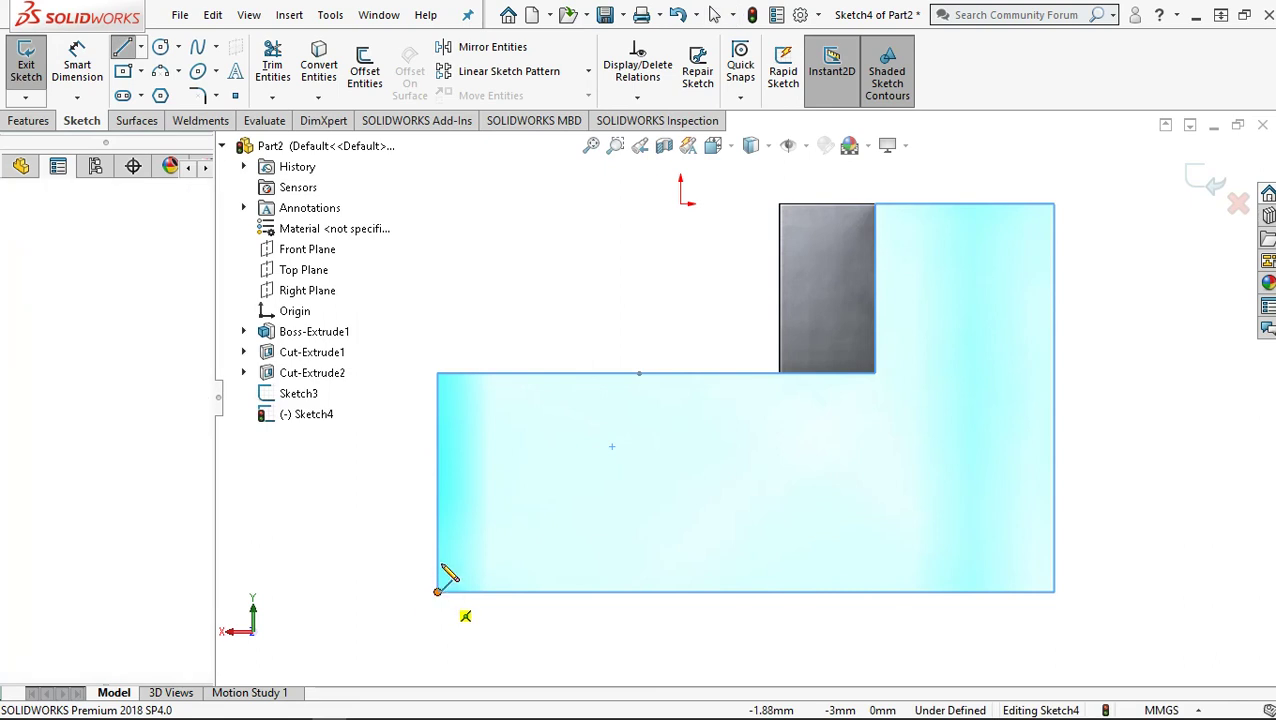
click(437, 500)
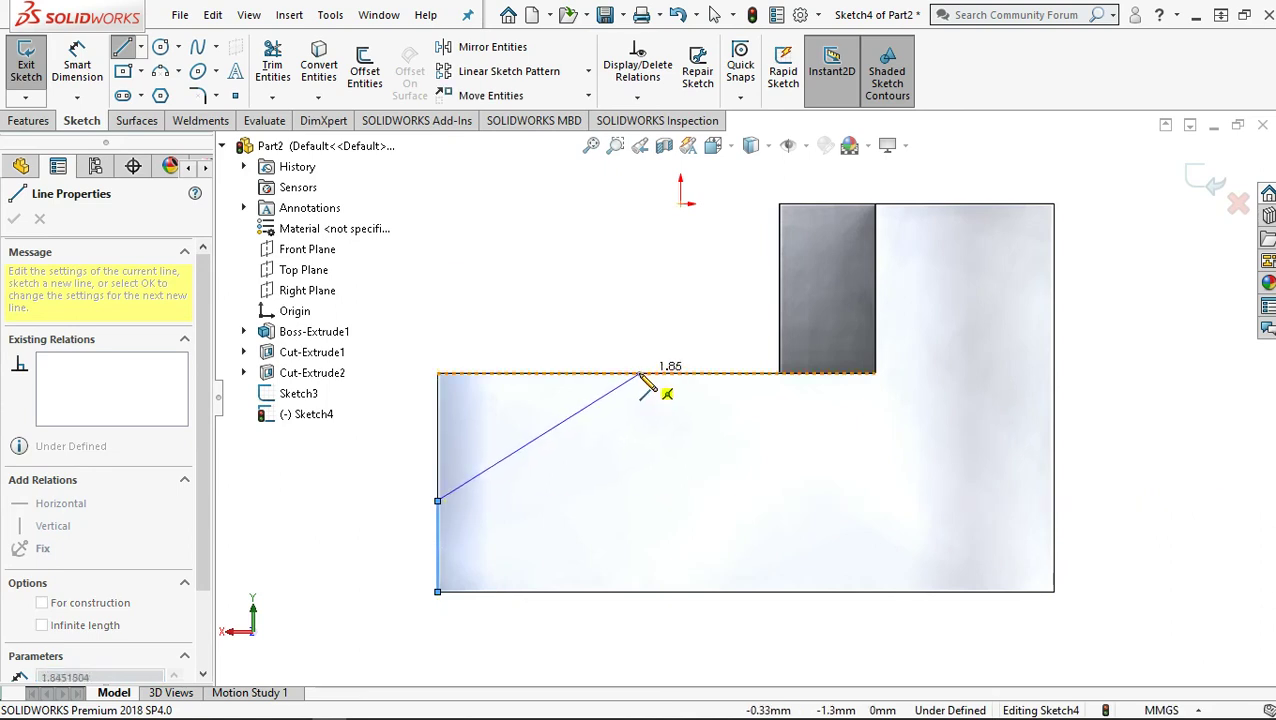
scroll(641, 377, down, 3)
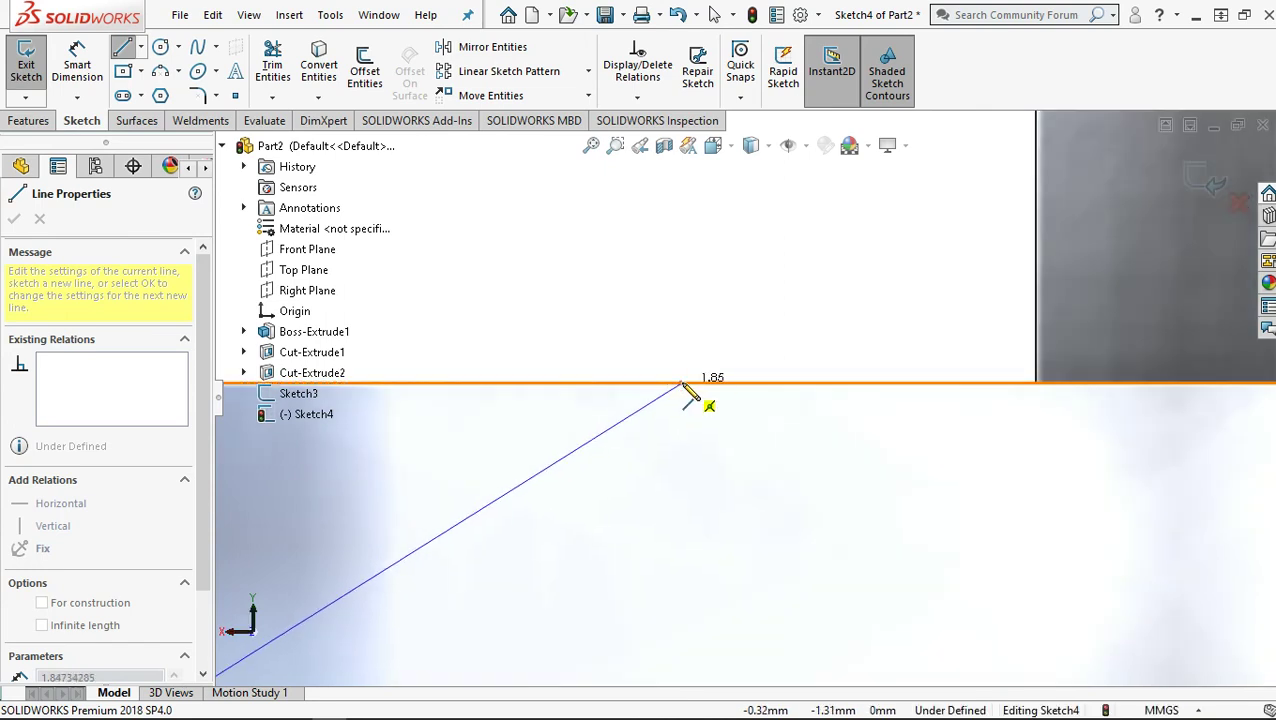
click(684, 390)
scroll(627, 427, up, 1)
scroll(612, 421, up, 1)
scroll(570, 419, up, 1)
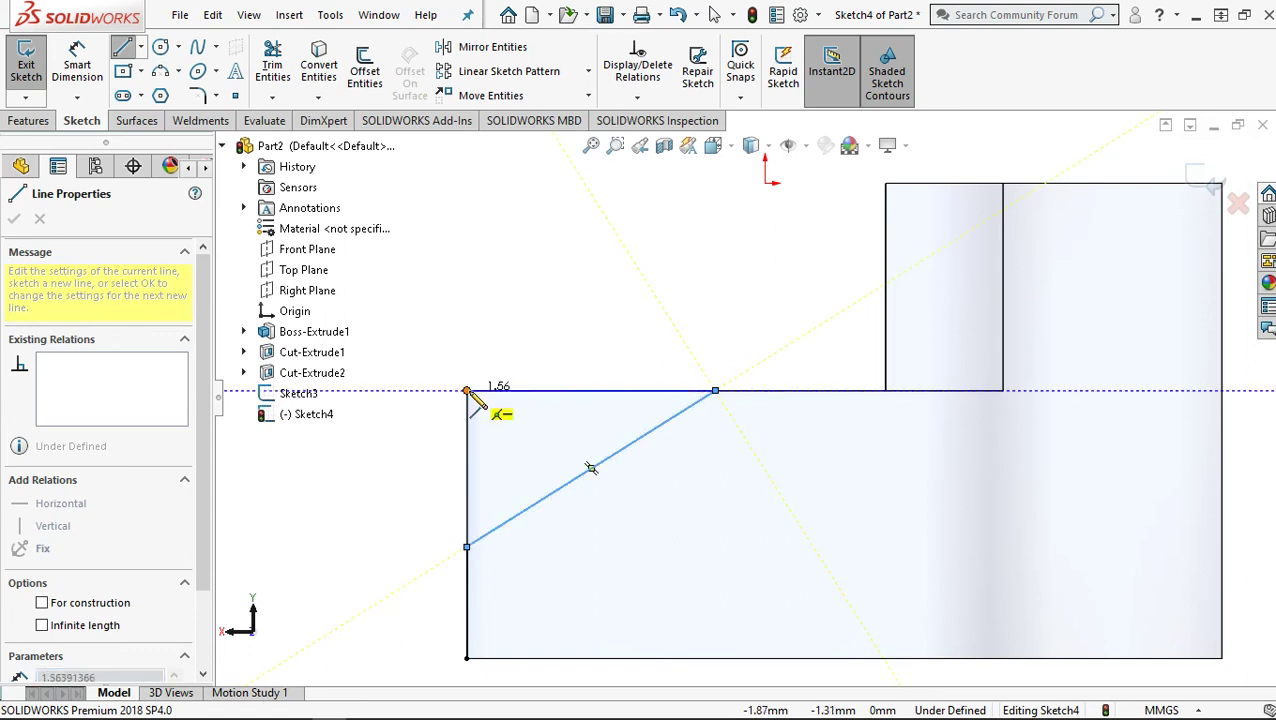
click(469, 545)
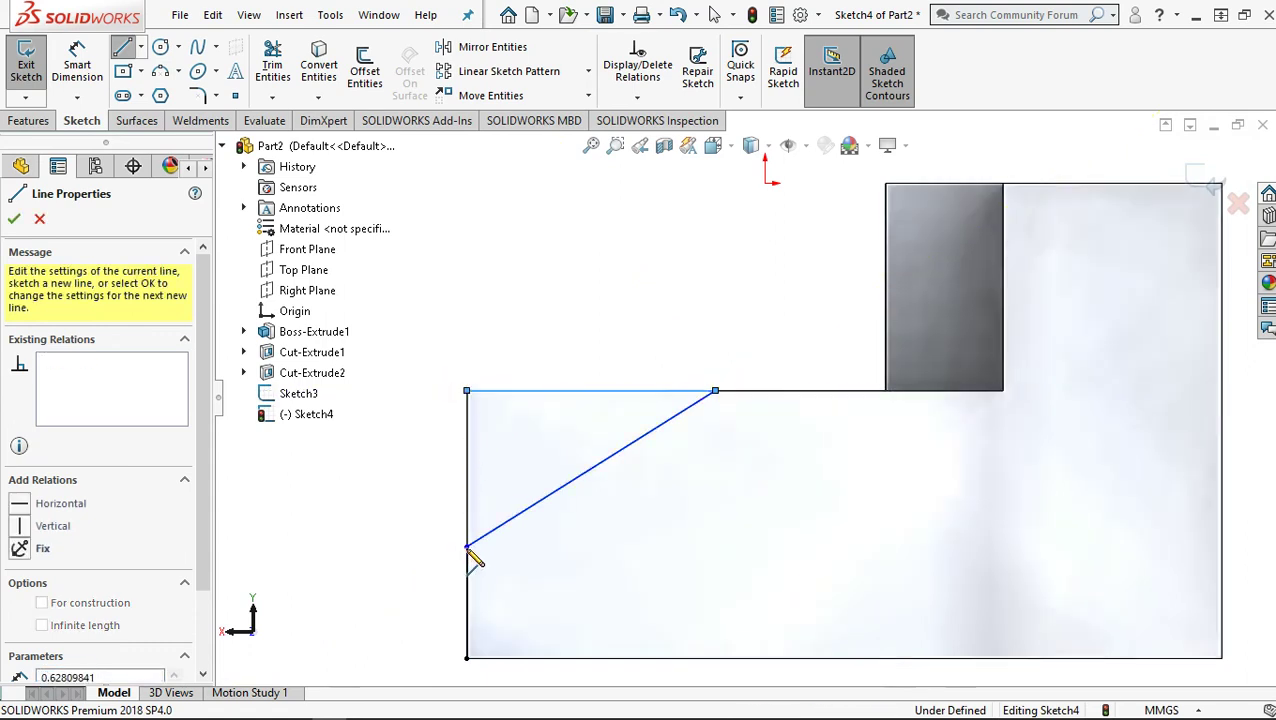
click(467, 547)
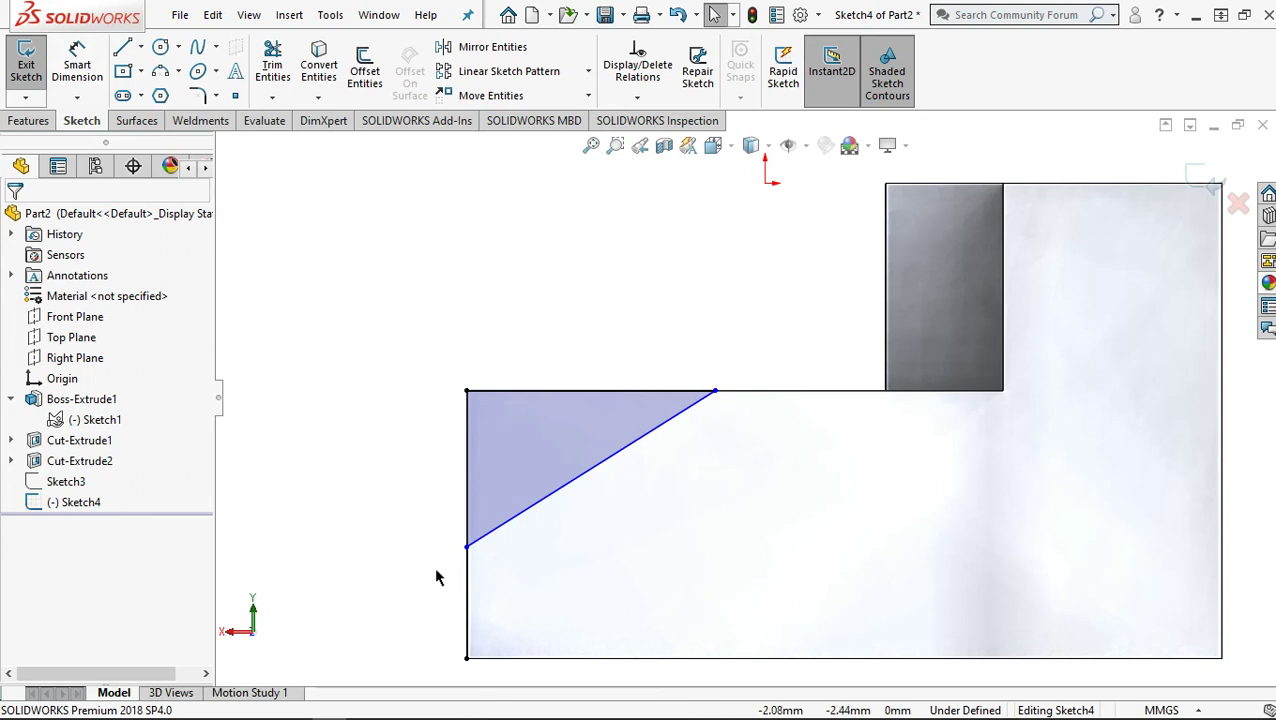
Dimension the left-edge segment below the triangle from 0.71 to 0.88 mm, then start an Extruded Cut
click(77, 66)
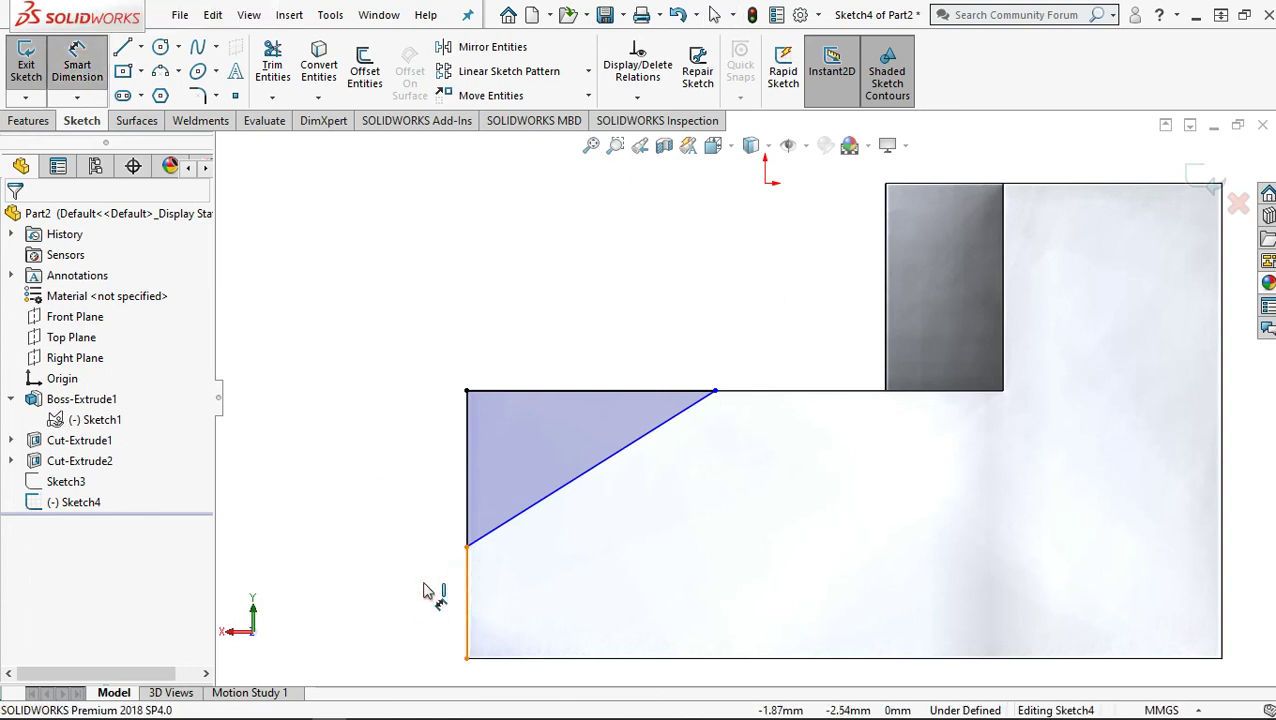
click(402, 590)
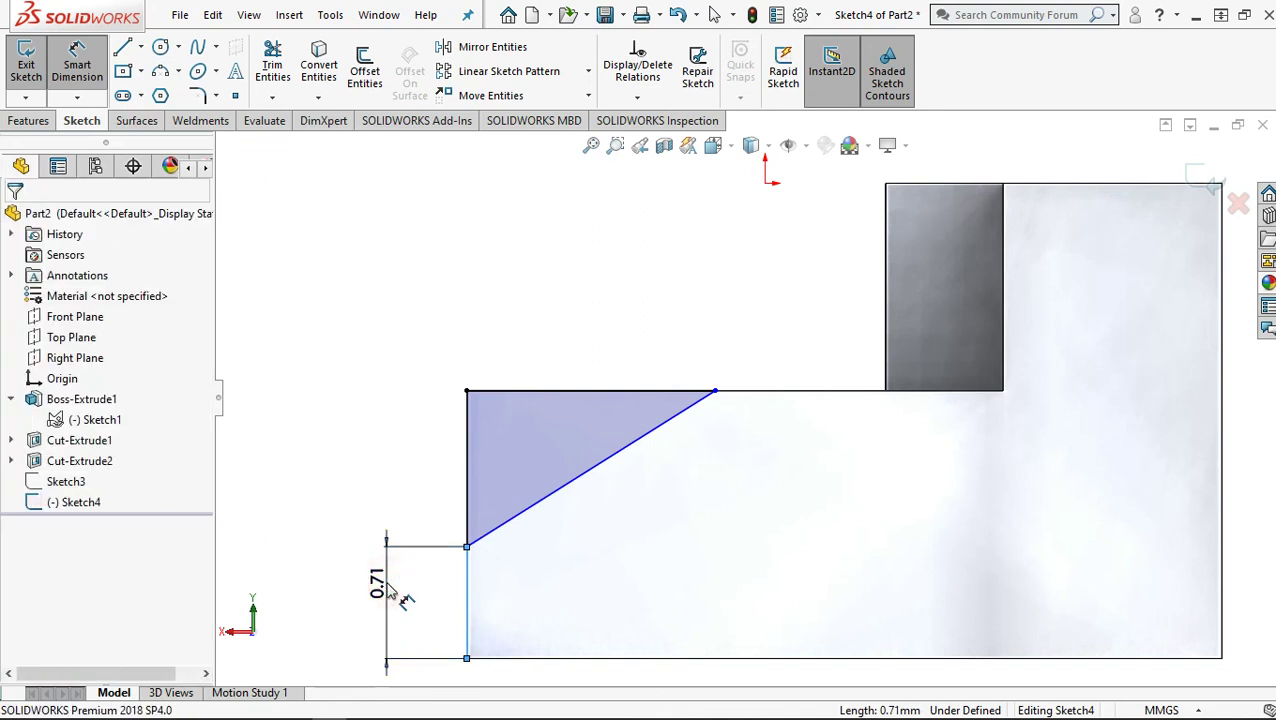
click(390, 590)
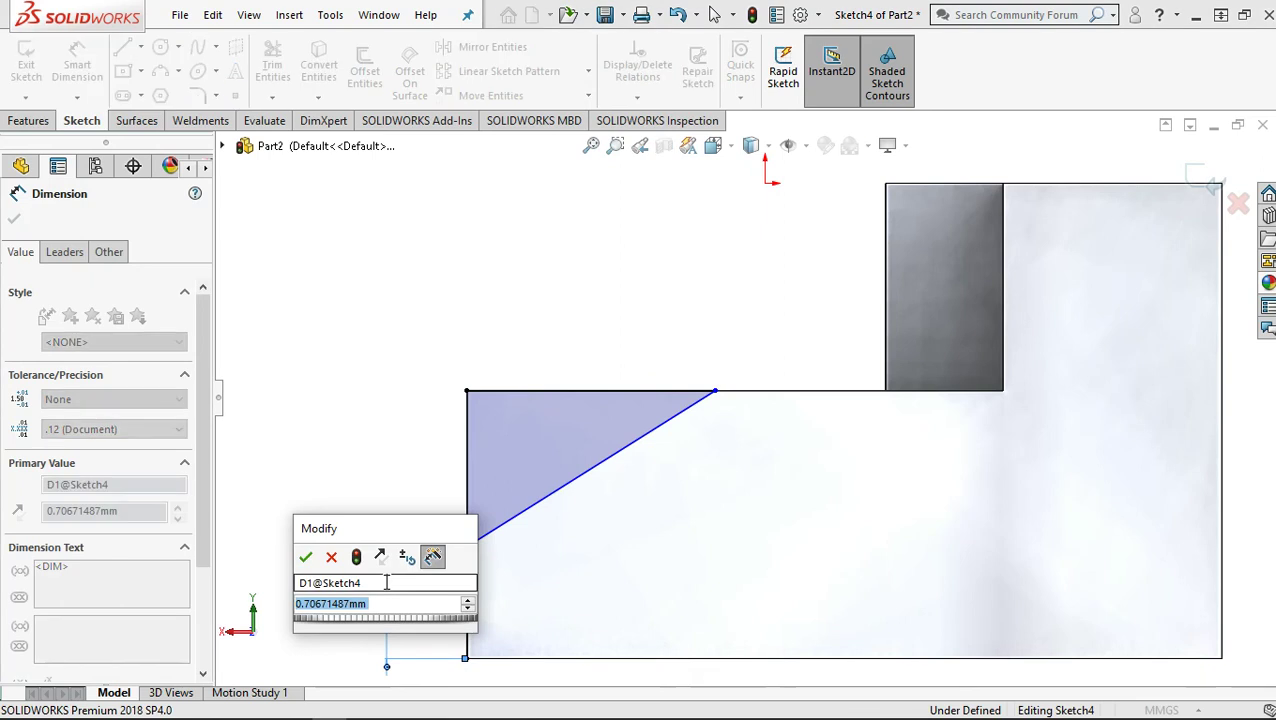
text(0.)
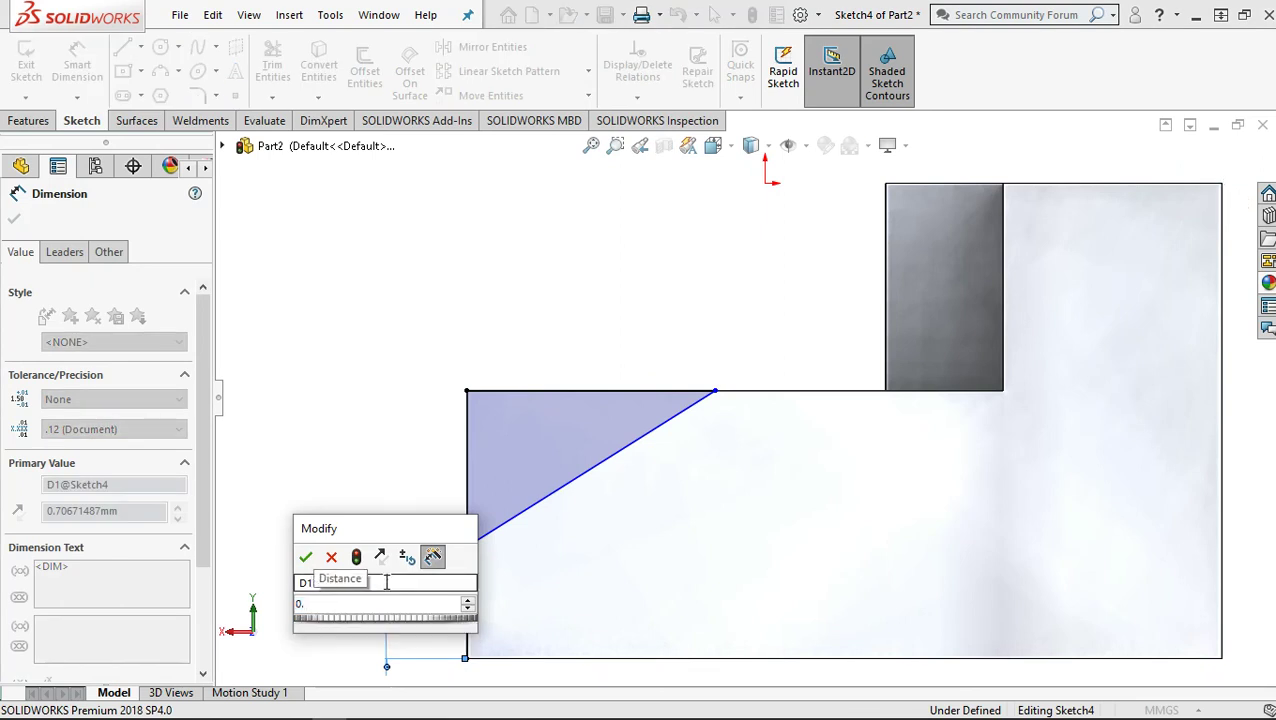
text(88)
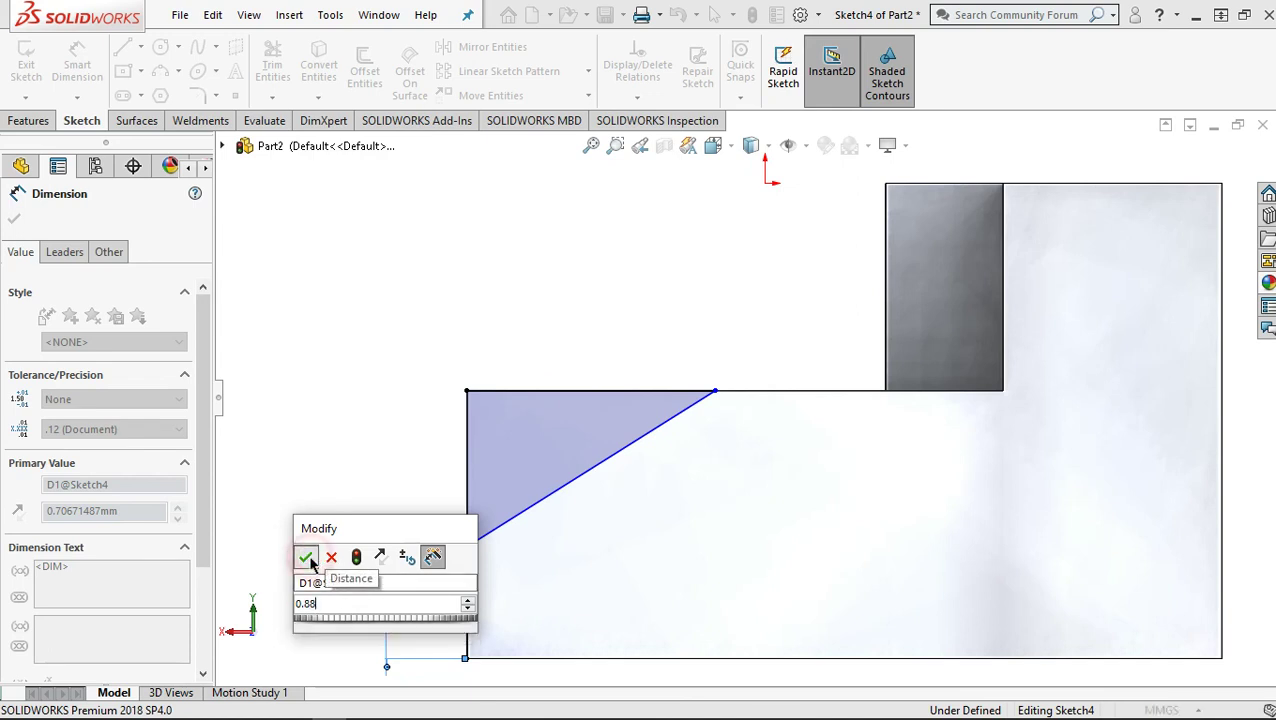
click(305, 557)
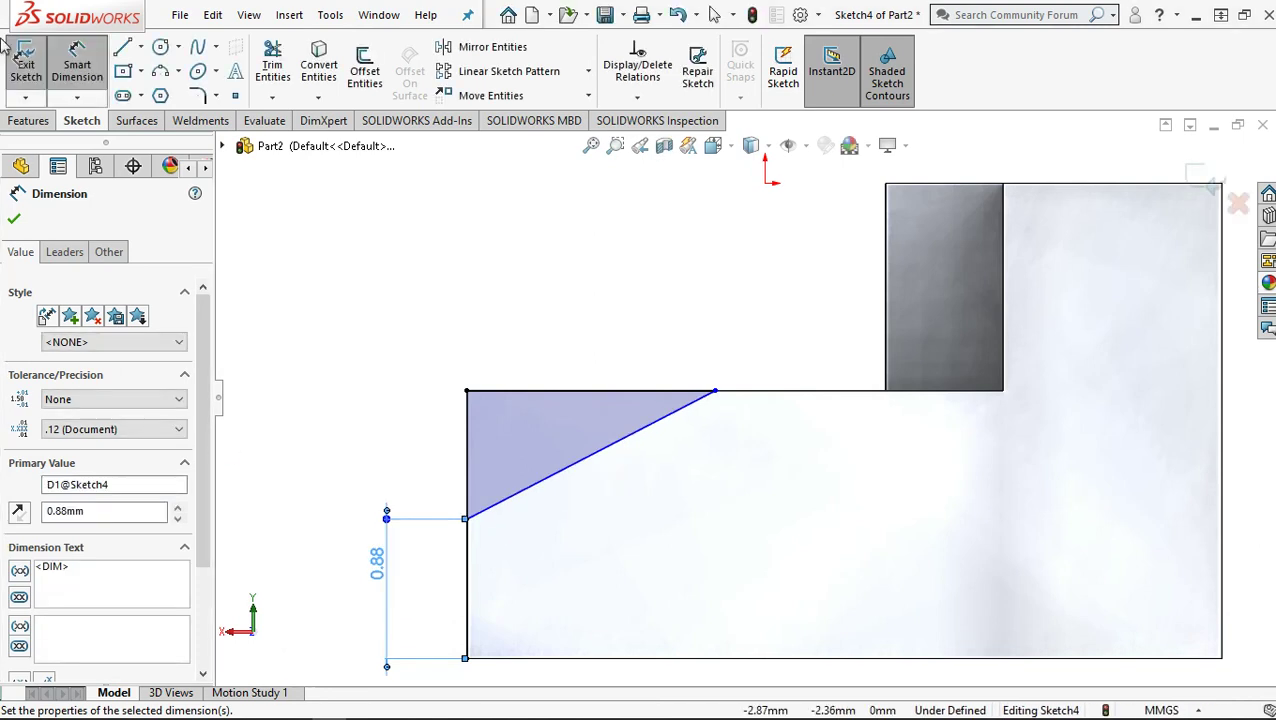
click(28, 121)
click(285, 75)
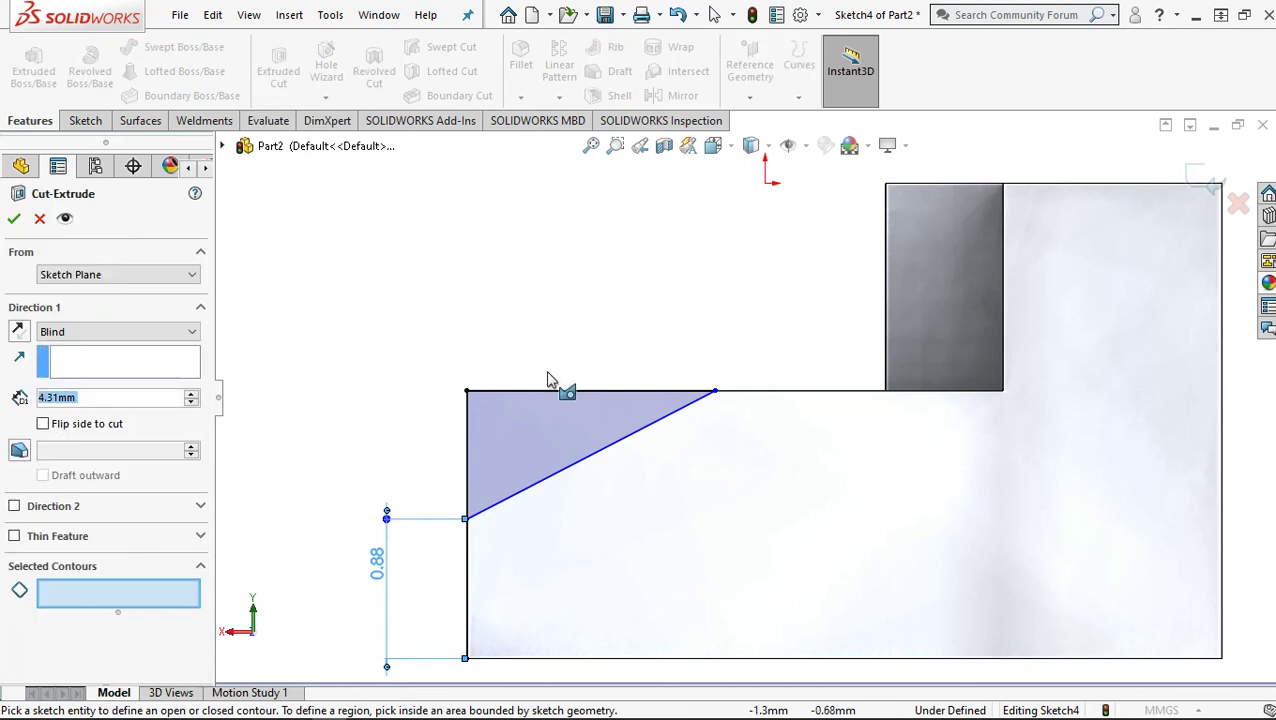
Cut the triangle region Blind 4.31 mm into the lower step's end, checking the preview from two angles
scroll(378, 421, down, 2)
middle_drag(378, 421, 834, 496)
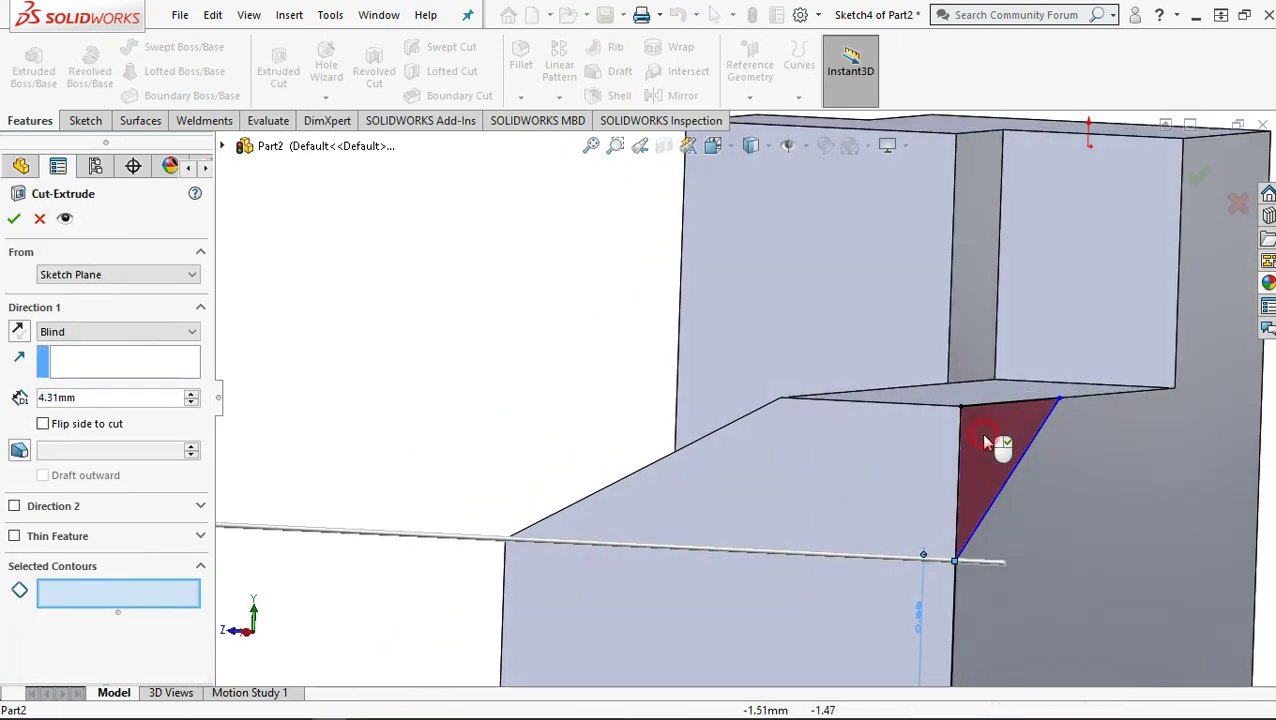
click(980, 433)
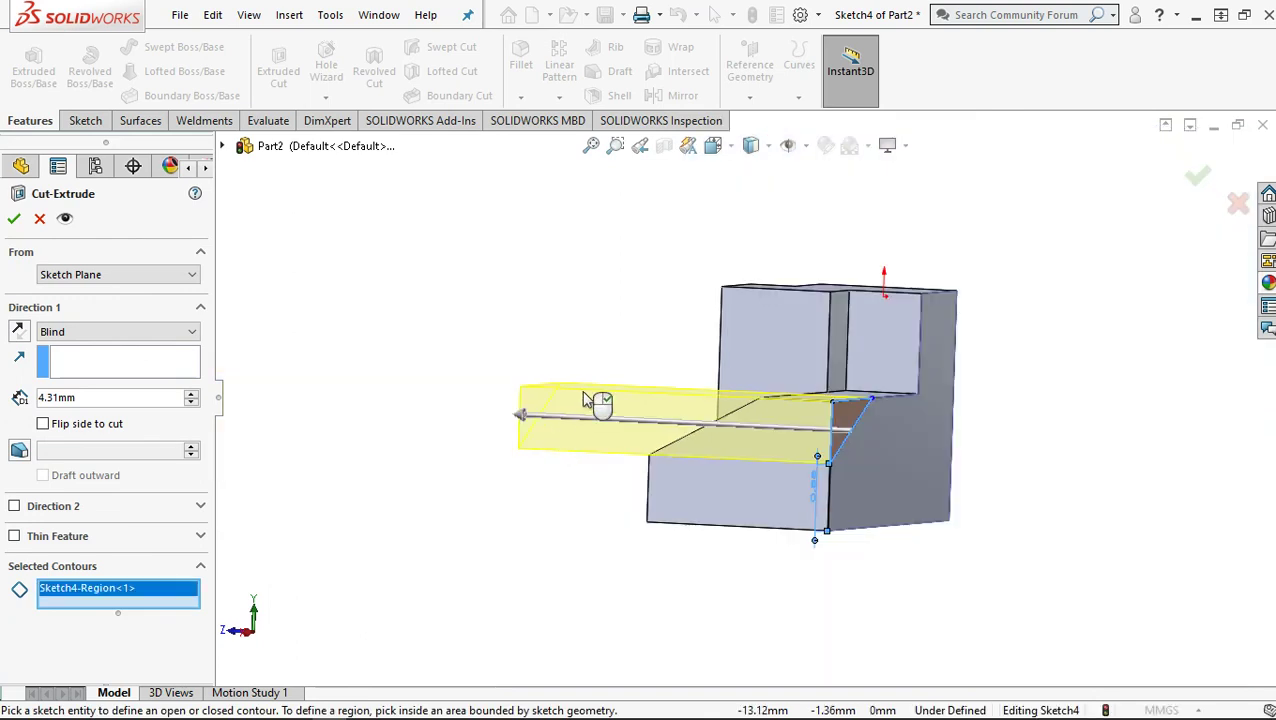
scroll(585, 410, up, 5)
mouse_move(669, 478)
middle_down()
mouse_move(811, 516)
mouse_move(855, 352)
middle_up()
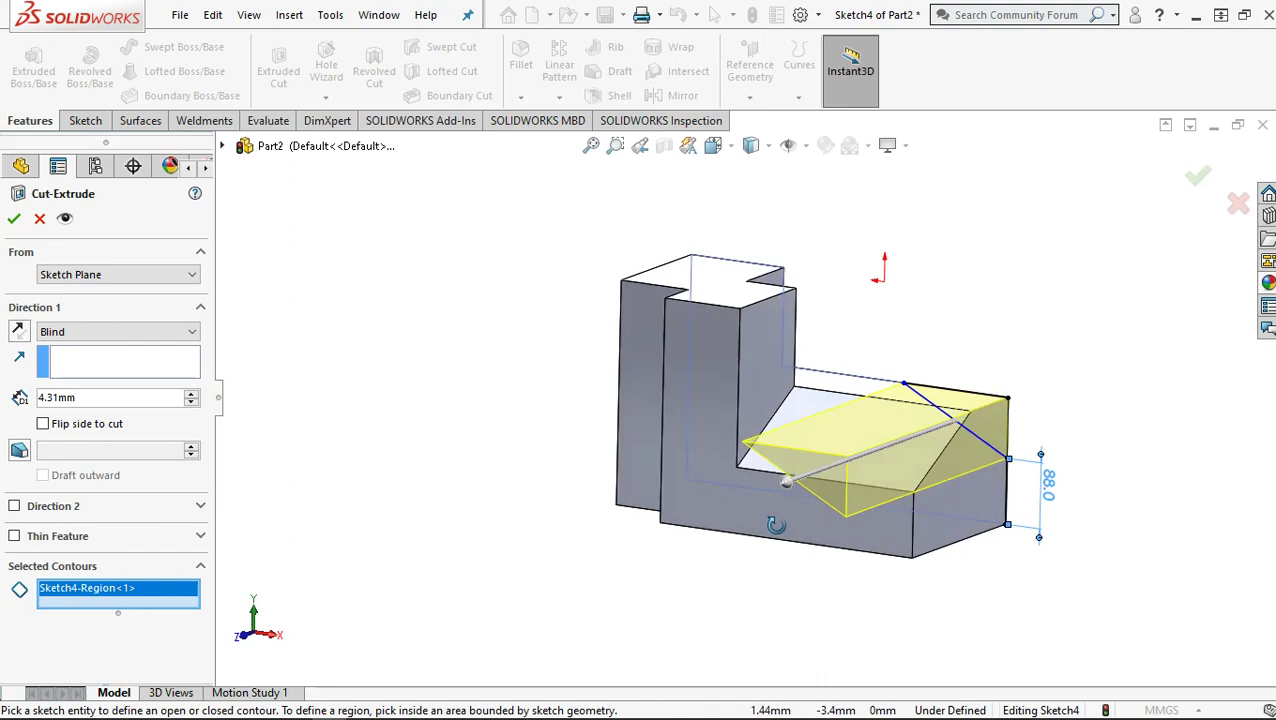
click(13, 219)
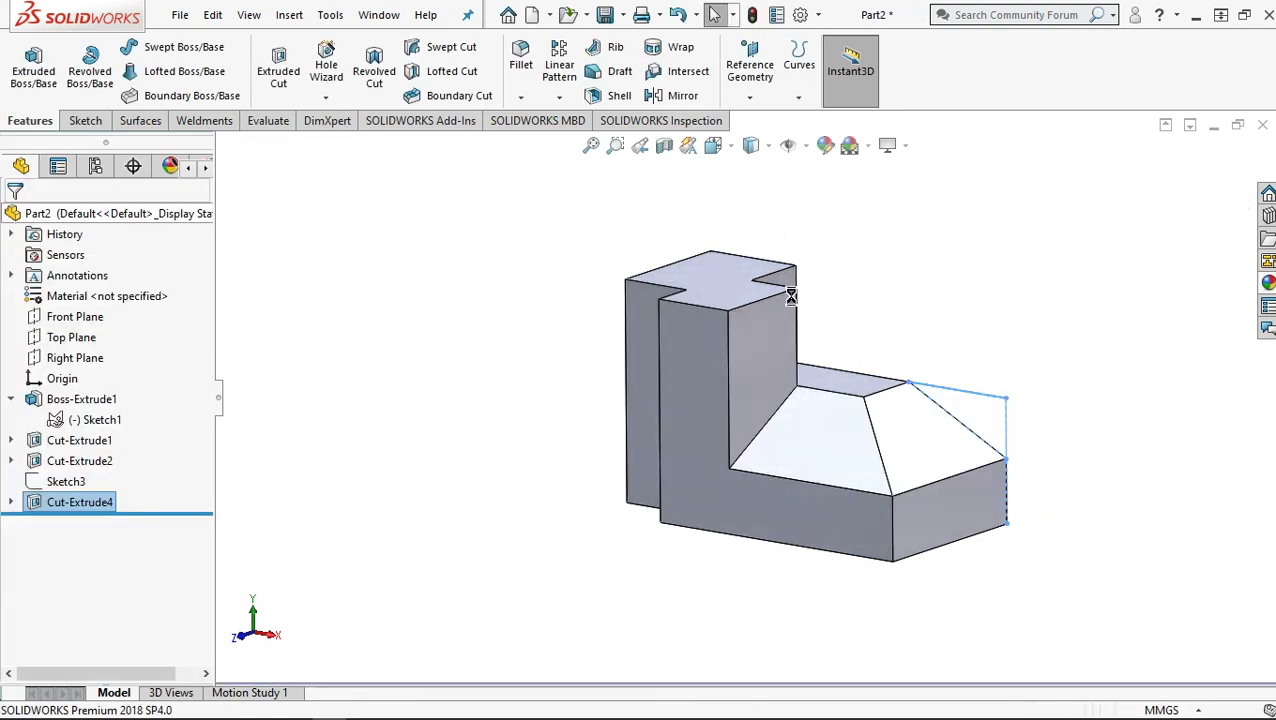
click(975, 383)
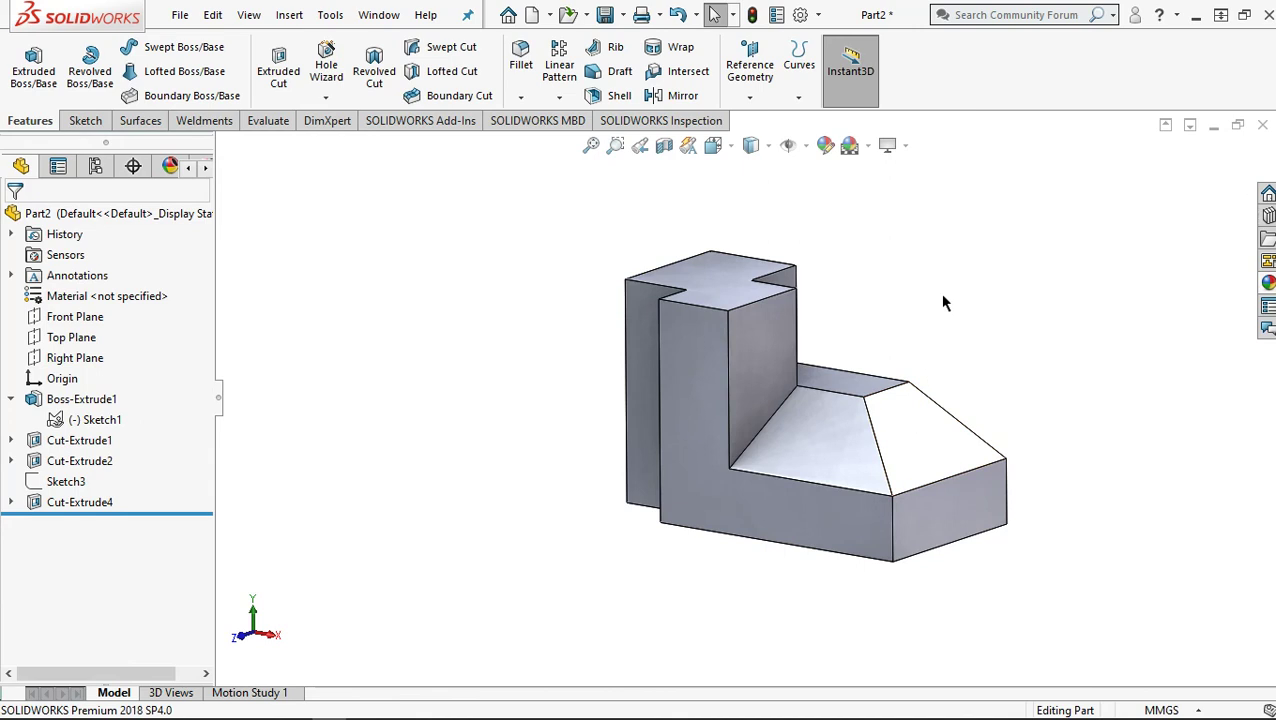
Apply the orange swatch appearance to the whole part and leave it in the Isometric view
key(ctrl+7)
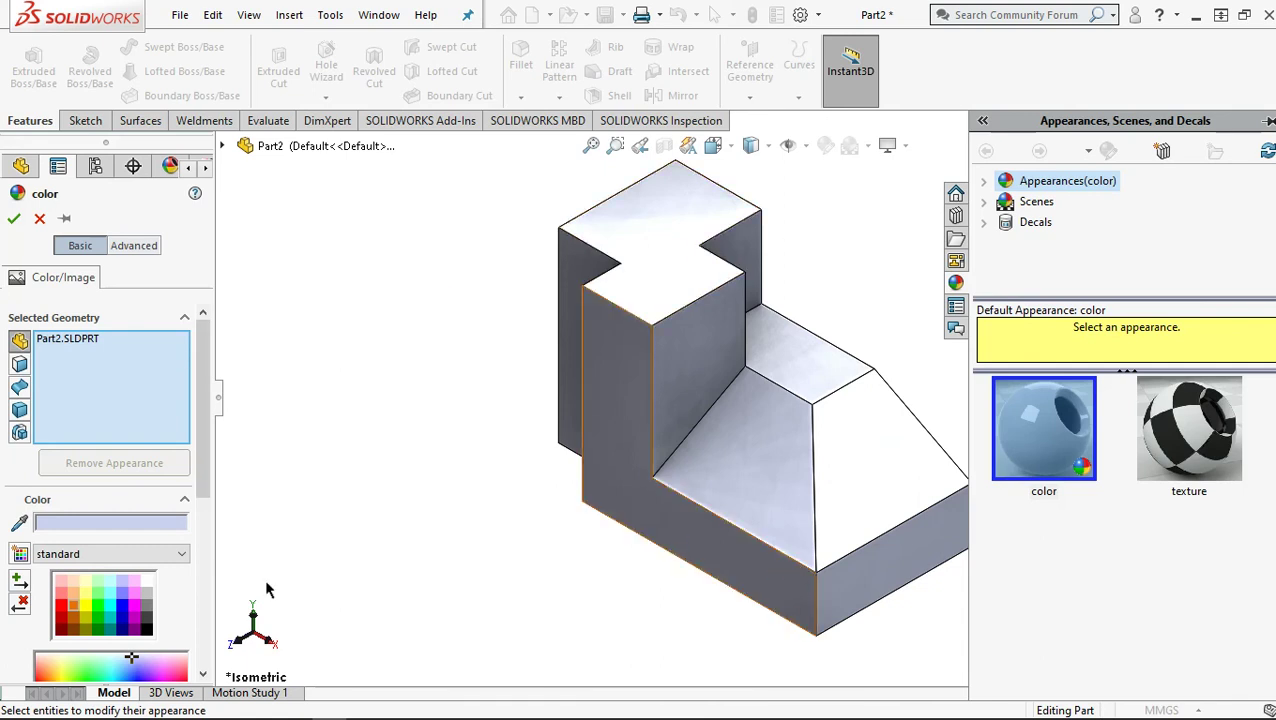
click(78, 609)
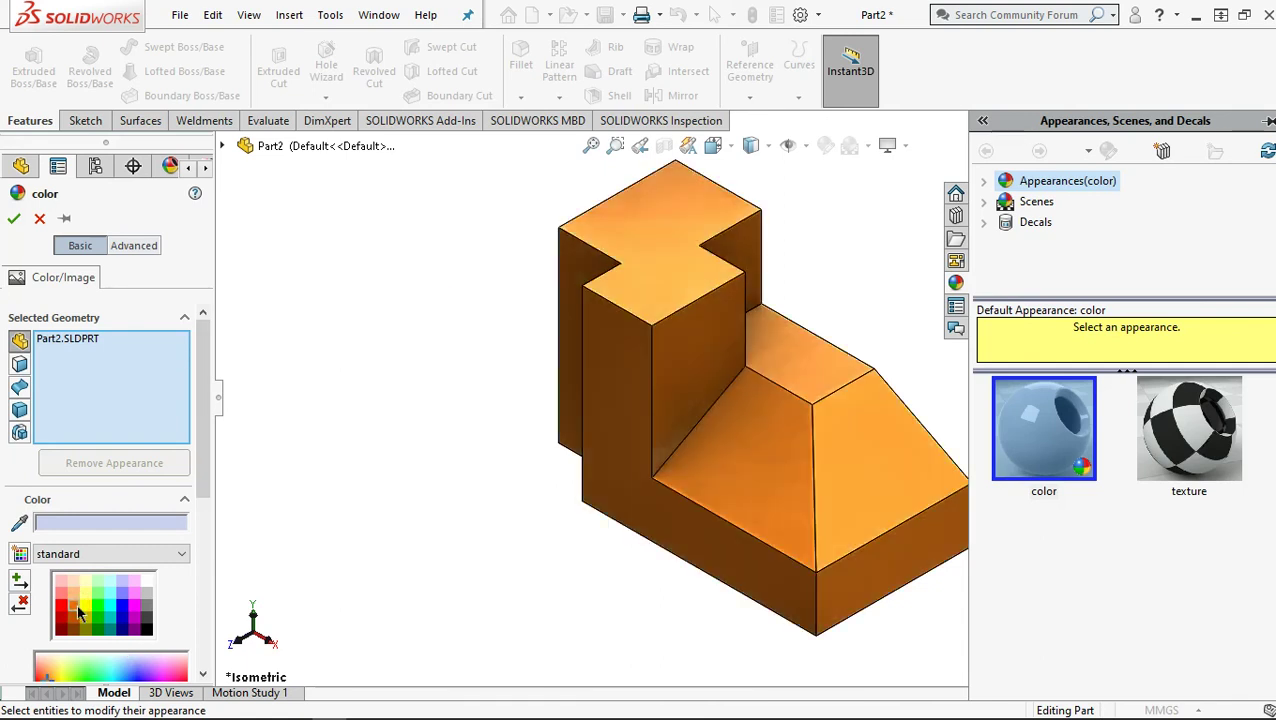
click(14, 218)
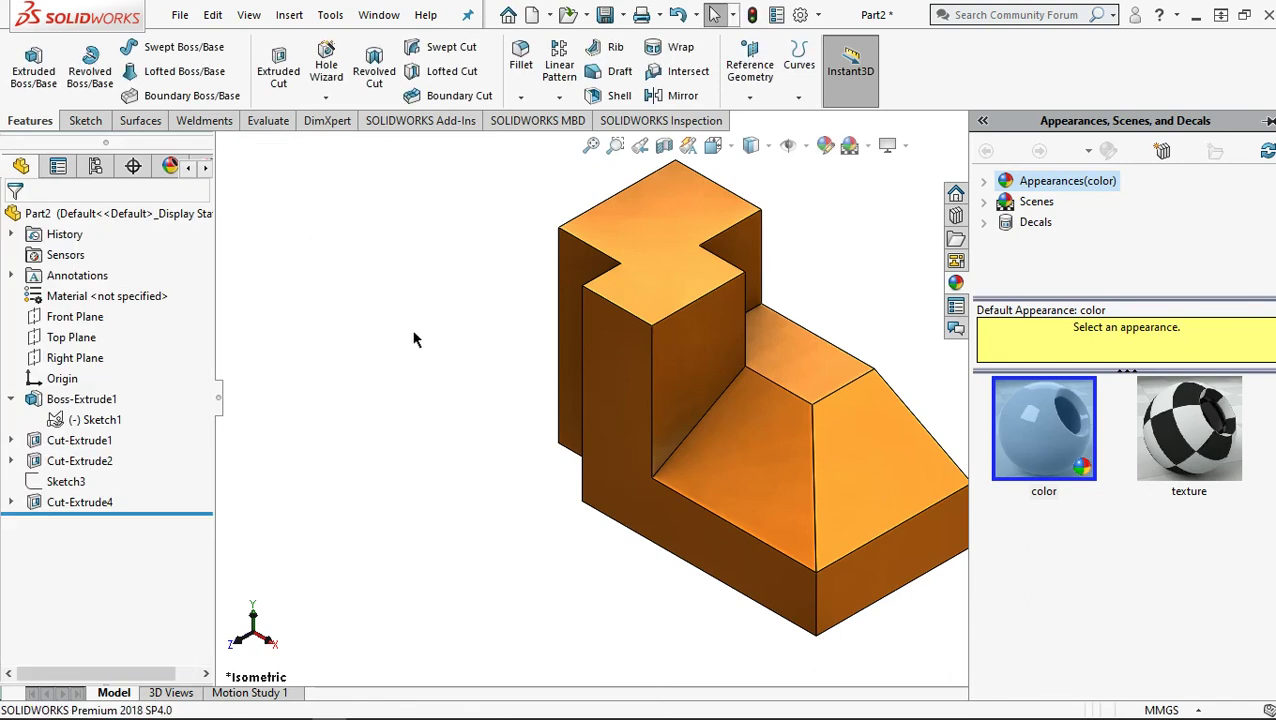
click(422, 359)
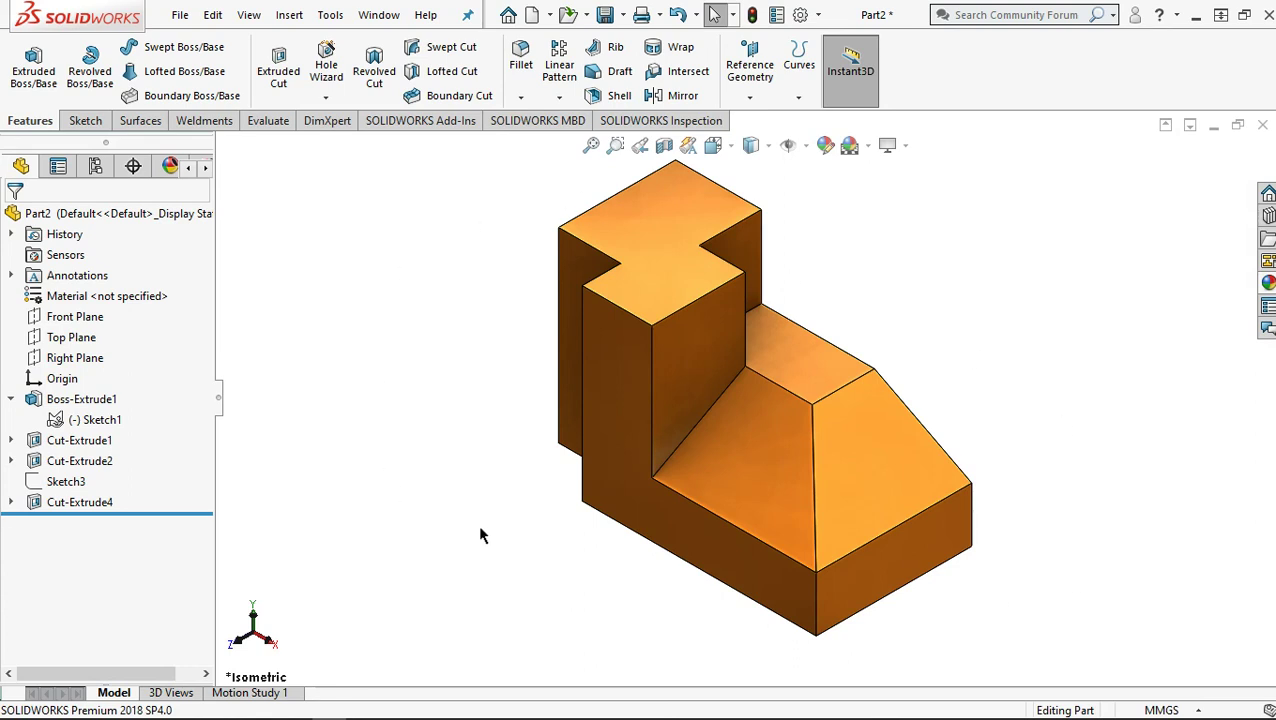
mouse_move(983, 622)
middle_down()
mouse_move(533, 693)
mouse_move(376, 600)
mouse_move(1082, 483)
middle_up()
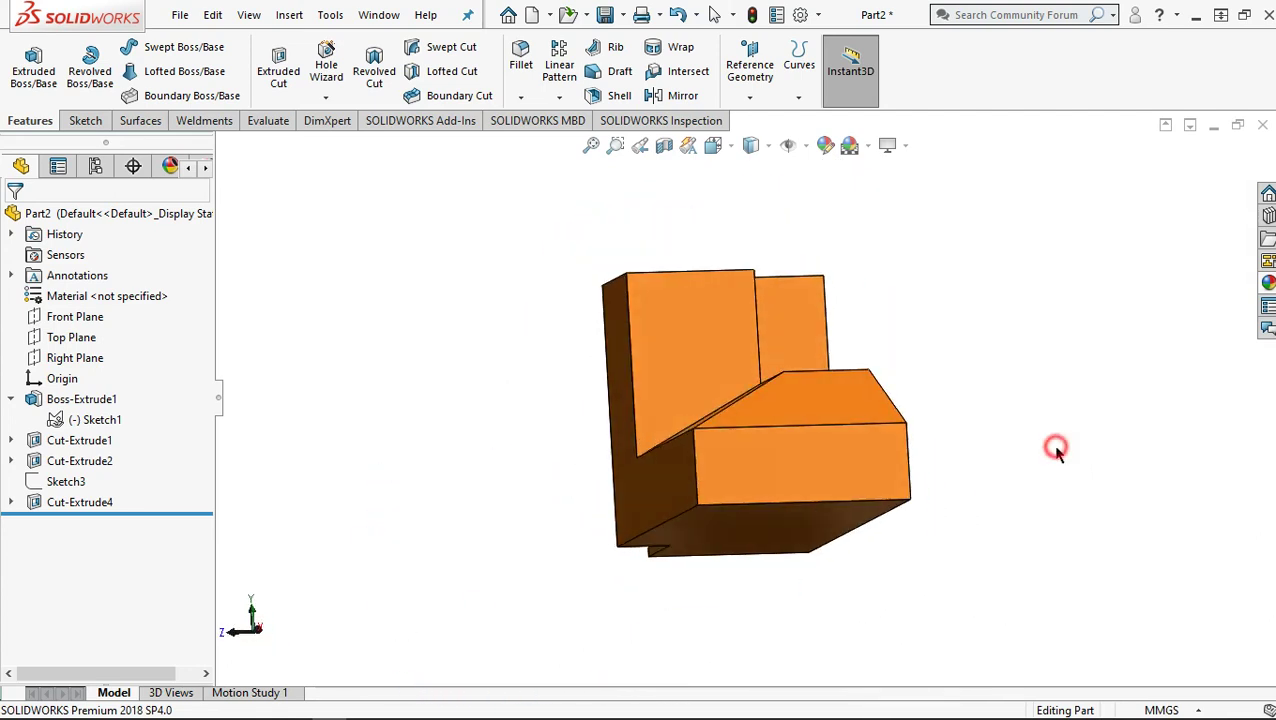
key(ctrl+7)
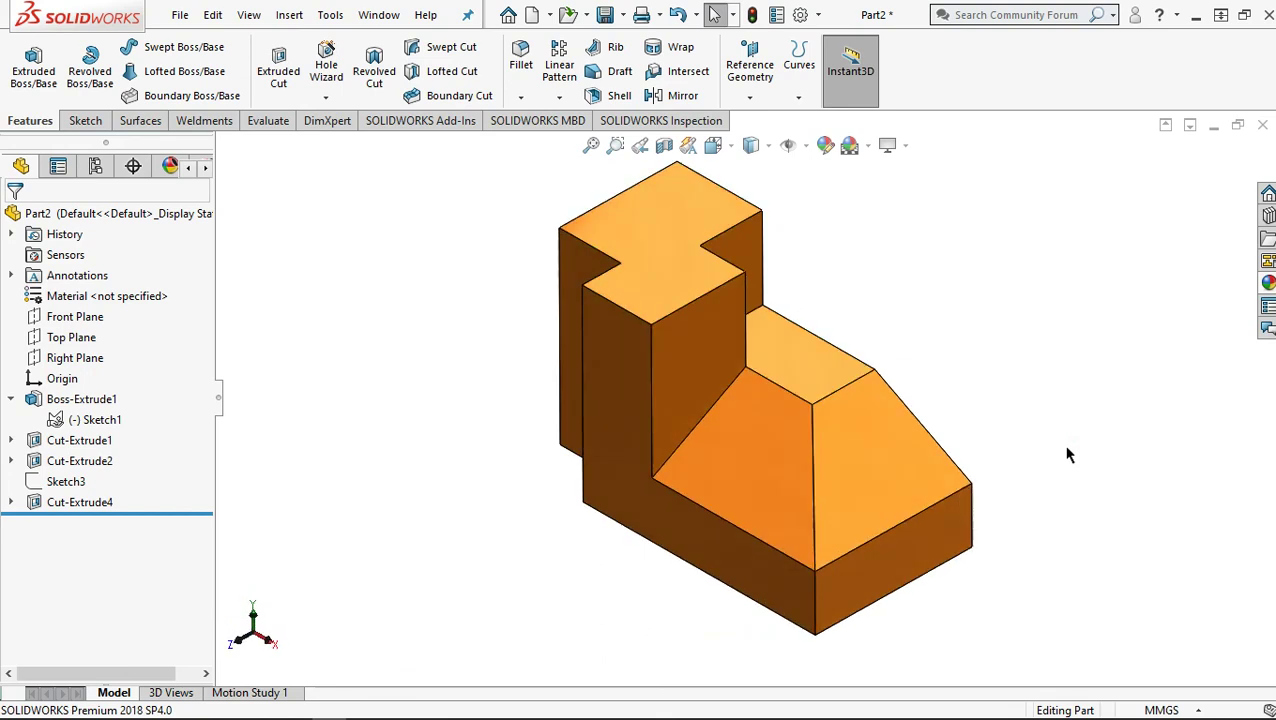